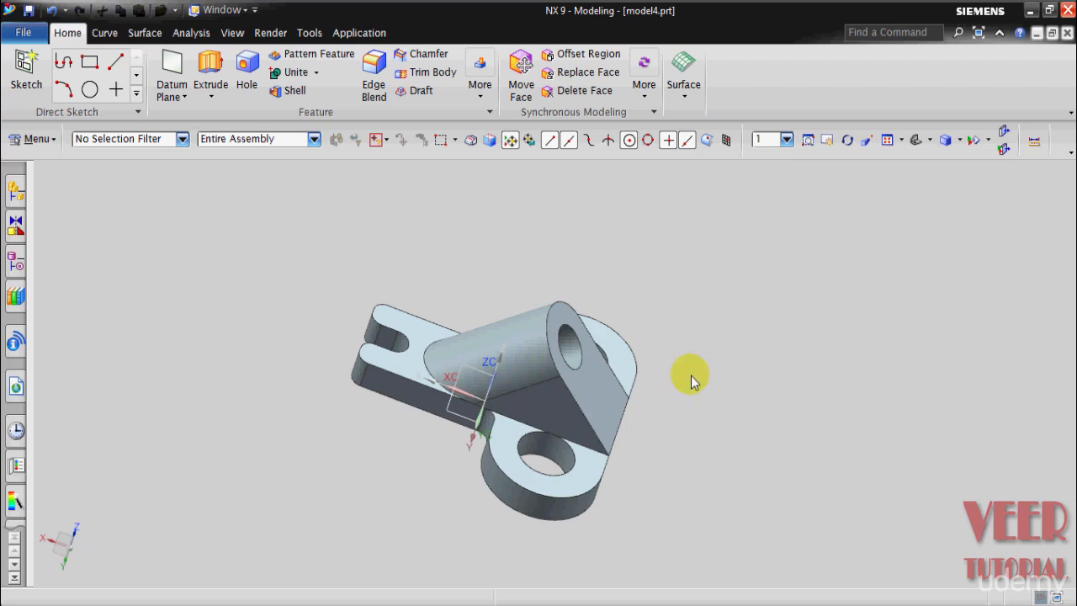
Step: Examine the finished bracket in model4 from another angle, and switch to drawing 4 to review its dimensioned views
{"action": "middle_click_drag", "start_coordinate": [702, 413], "coordinate": [691, 394]}
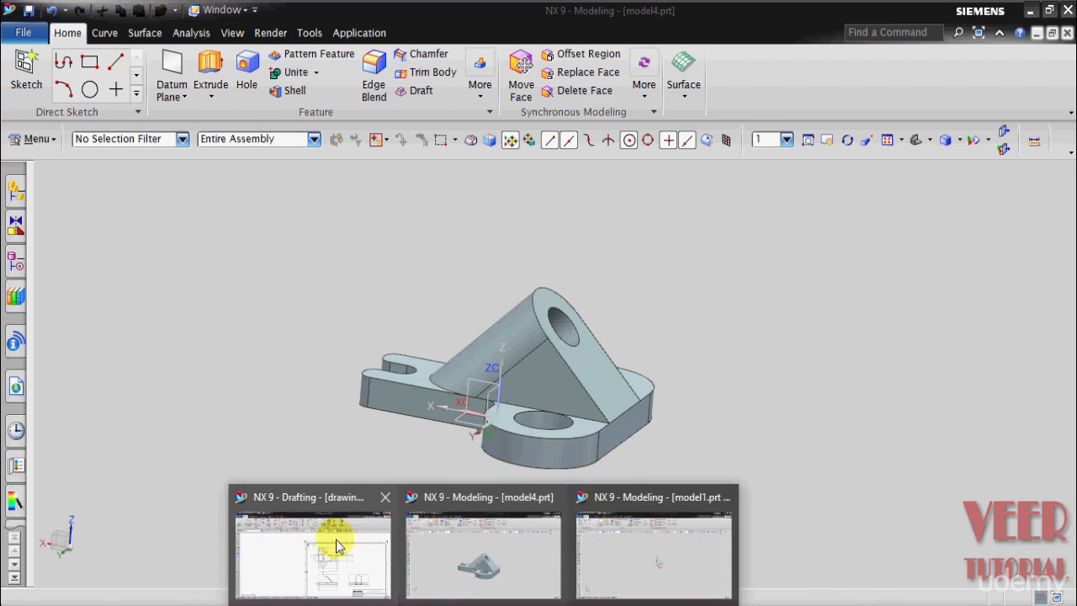
{"action": "left_click", "coordinate": [336, 541]}
{"action": "scroll", "coordinate": [474, 336], "scroll_direction": "down", "scroll_amount": 2}
{"action": "scroll", "coordinate": [667, 358], "scroll_direction": "up", "scroll_amount": 3}
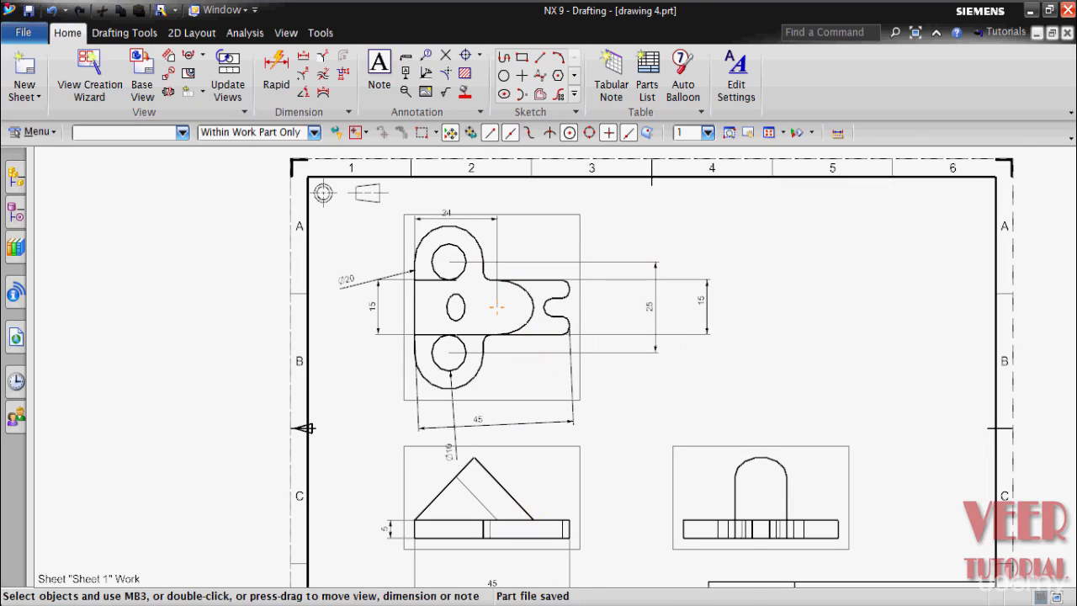
Step: Switch to model1, begin an Extrude, and create its section sketch on the XY plane of the datum coordinate system
{"action": "mouse_move", "coordinate": [486, 601]}
{"action": "left_click", "coordinate": [646, 580]}
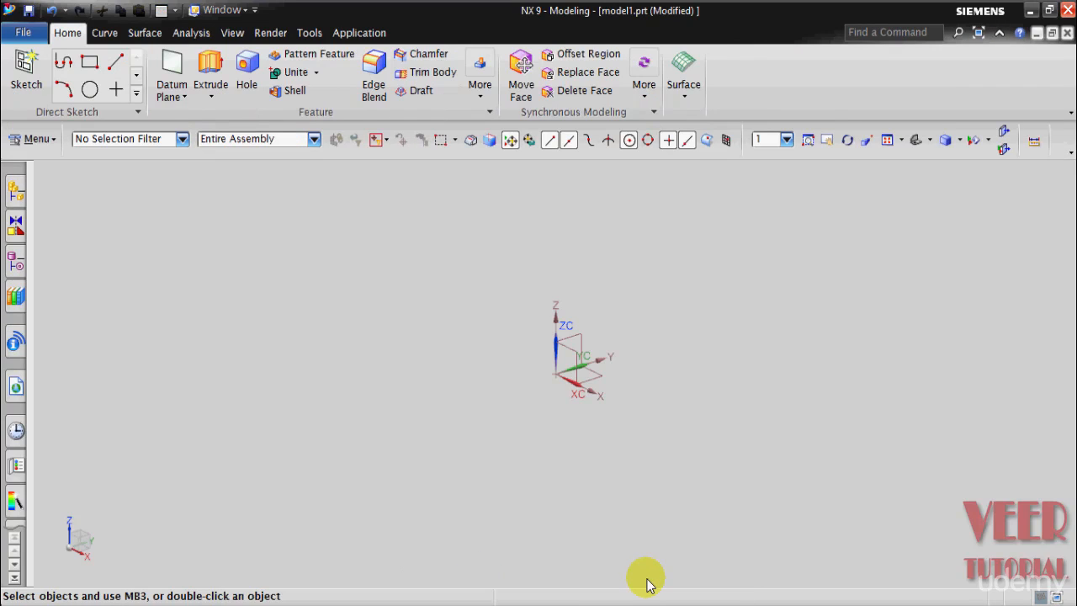
{"action": "left_click", "coordinate": [212, 100]}
{"action": "left_click", "coordinate": [223, 116]}
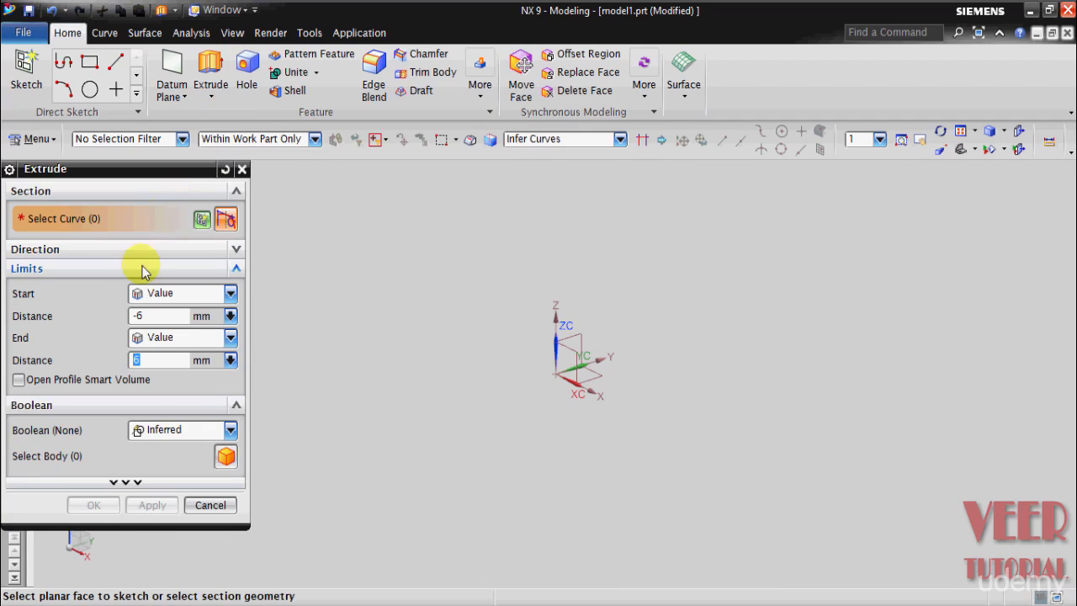
{"action": "left_click", "coordinate": [202, 221]}
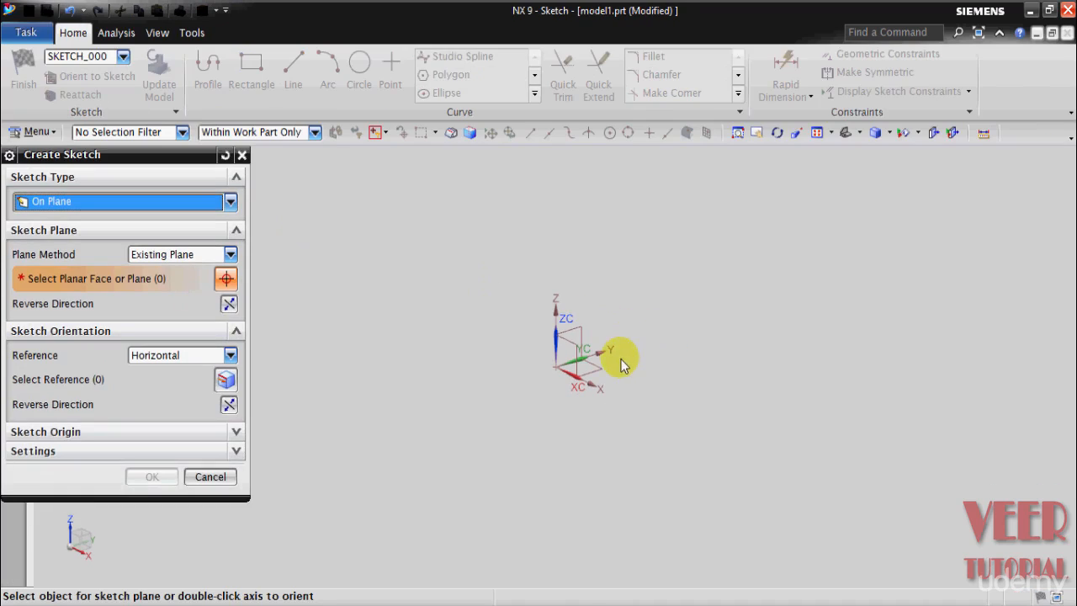
{"action": "left_click", "coordinate": [598, 377]}
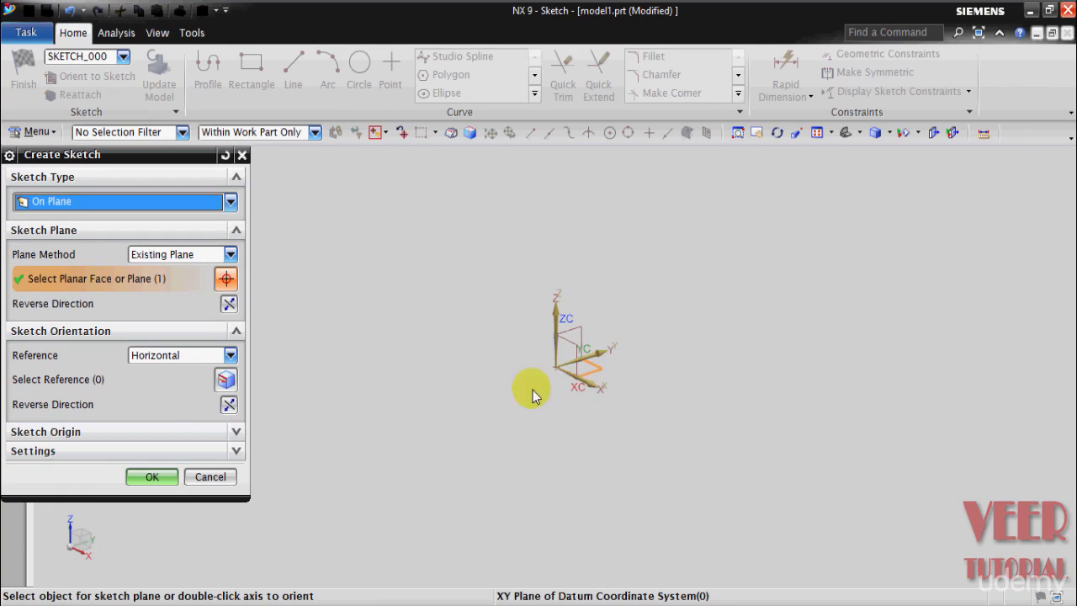
{"action": "left_click", "coordinate": [150, 476]}
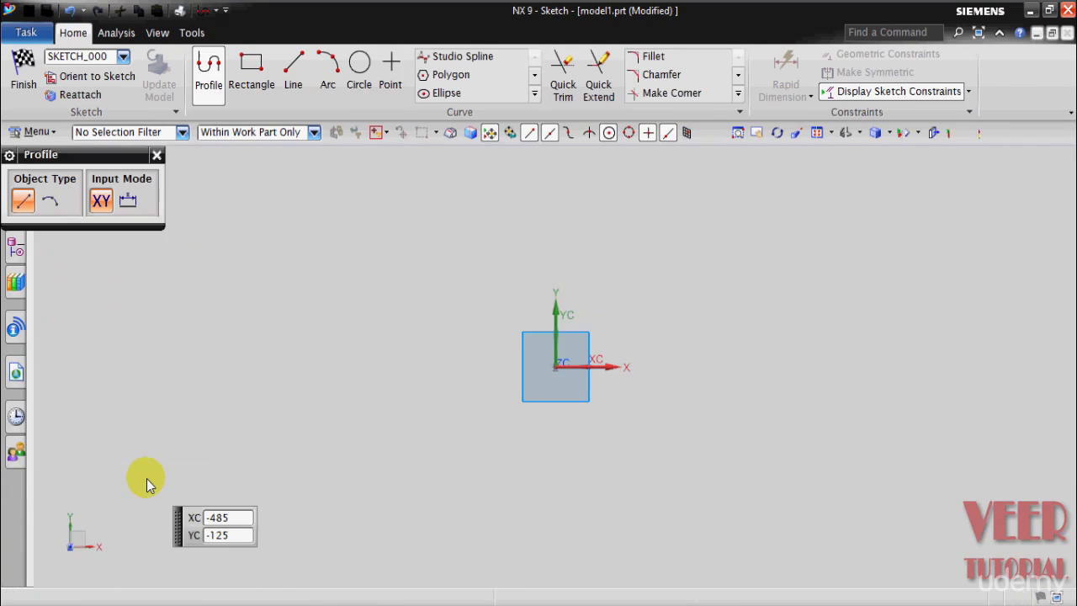
Step: Inspect the base shape of the model4 bracket from above and return to the model1 sketch
{"action": "mouse_move", "coordinate": [484, 603]}
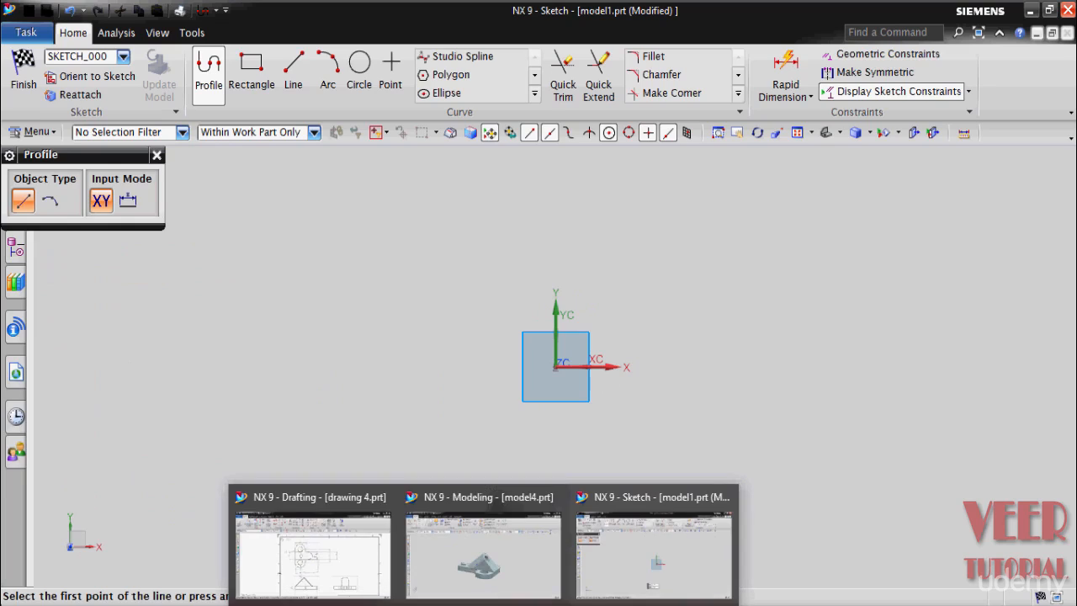
{"action": "left_click", "coordinate": [459, 555]}
{"action": "middle_click_drag", "start_coordinate": [676, 469], "coordinate": [639, 539]}
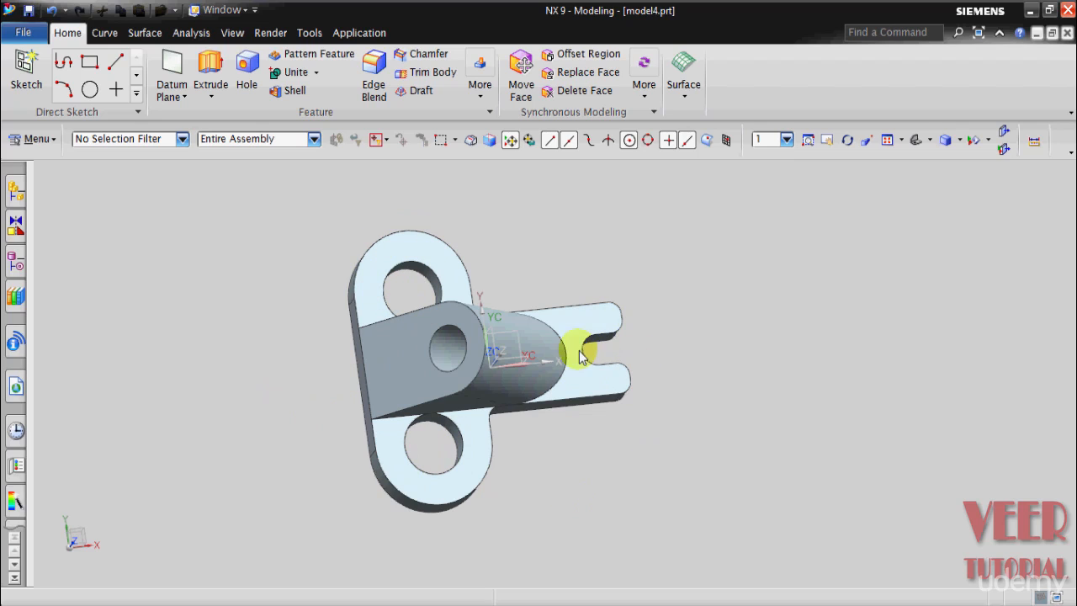
{"action": "mouse_move", "coordinate": [481, 601]}
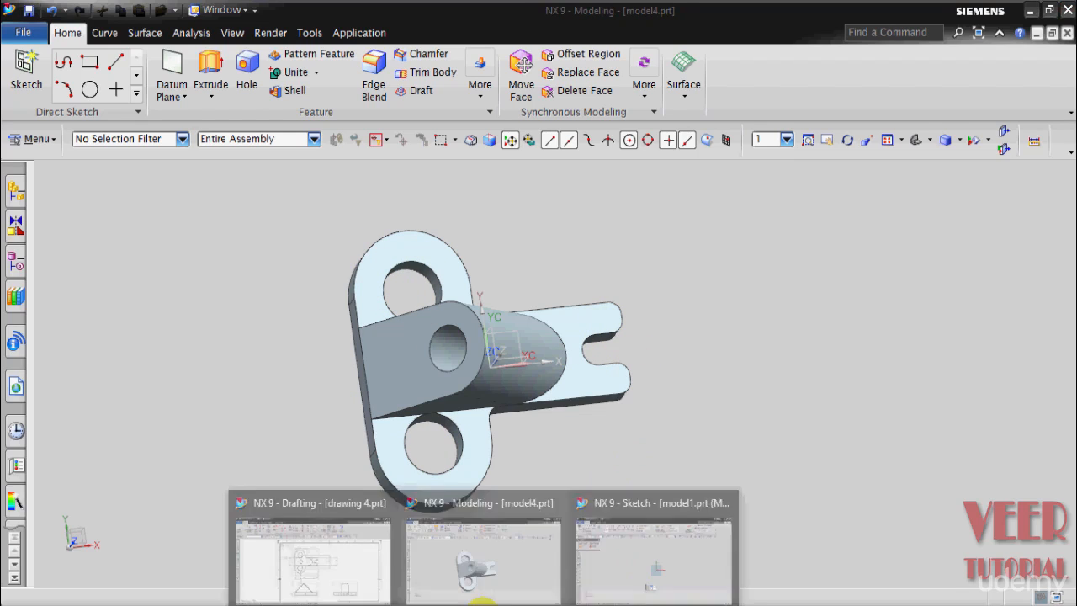
{"action": "mouse_move", "coordinate": [667, 555]}
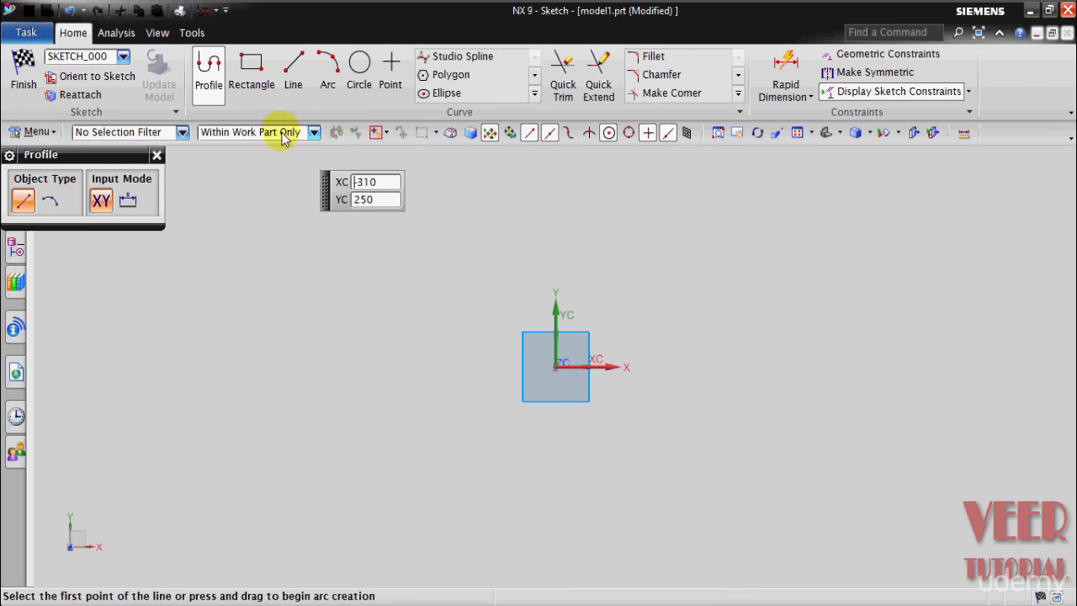
Step: Sketch a center rectangle about 340 by 140 mm, centred on the origin with horizontal and vertical sides
{"action": "left_click", "coordinate": [246, 72]}
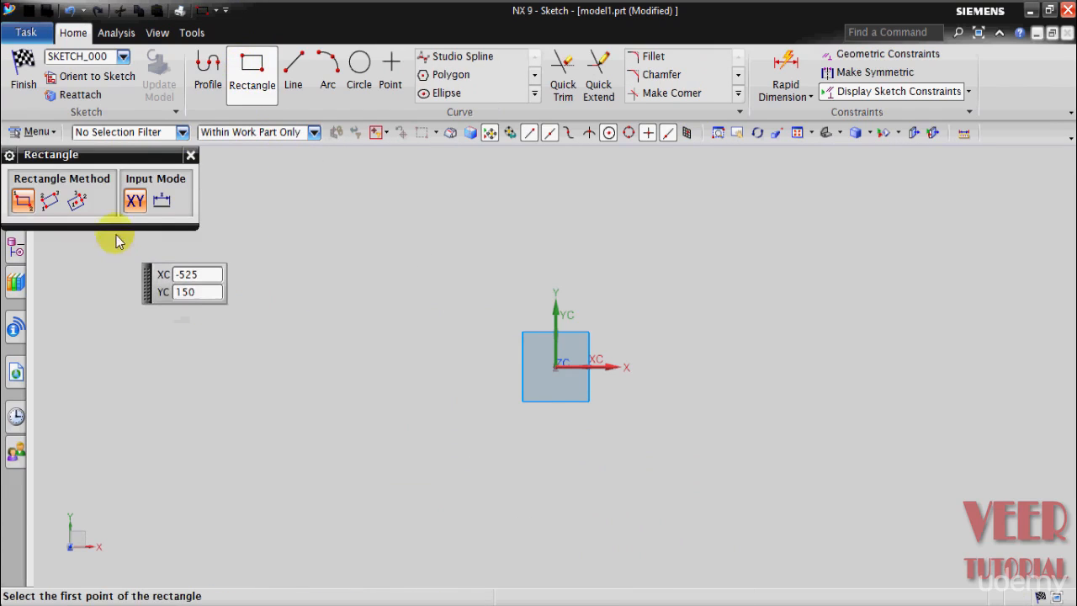
{"action": "left_click", "coordinate": [77, 201]}
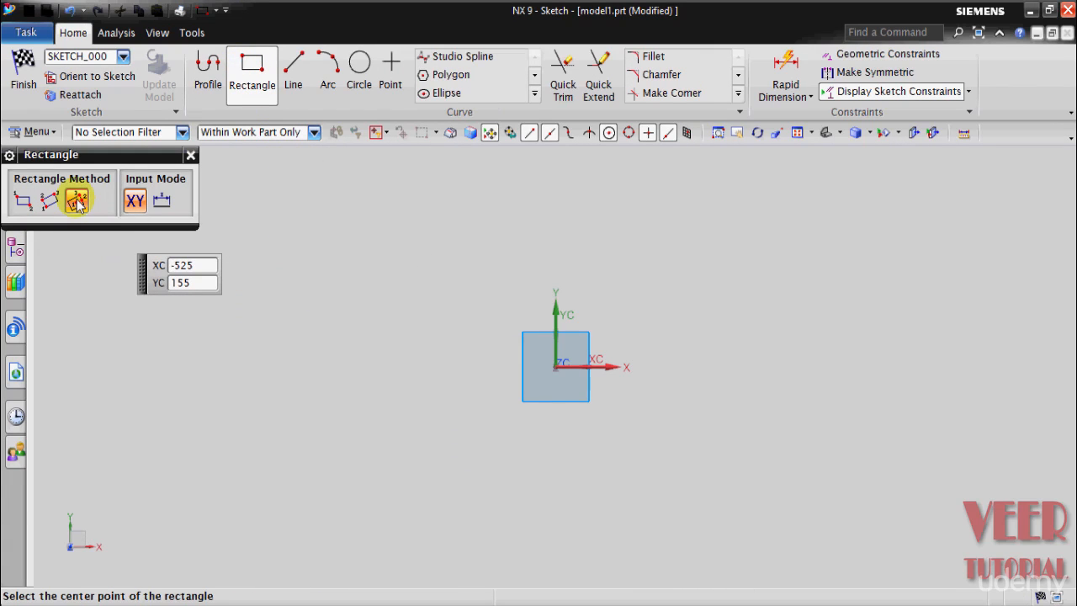
{"action": "left_click", "coordinate": [555, 366]}
{"action": "left_click", "coordinate": [698, 298]}
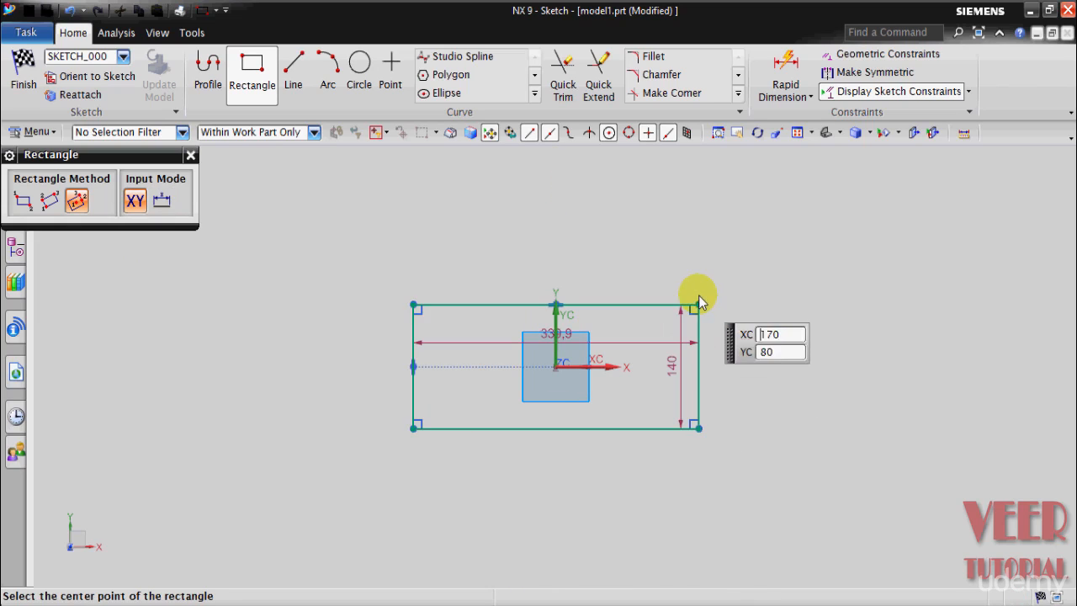
{"action": "left_click", "coordinate": [191, 157]}
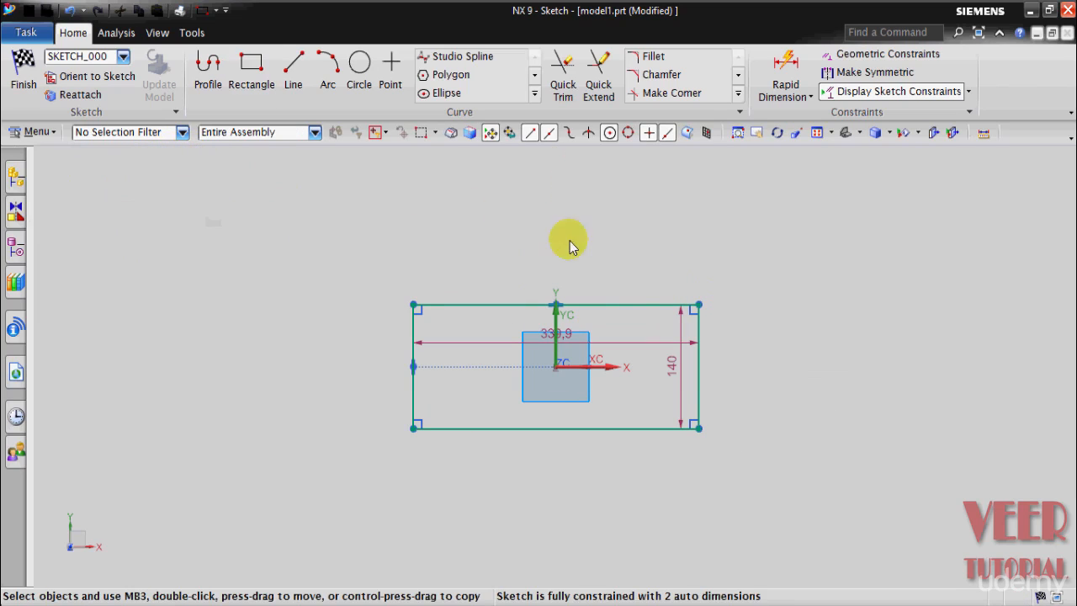
Step: Set the rectangle's width to 45 mm and its height to 15 mm
{"action": "double_click", "coordinate": [551, 340]}
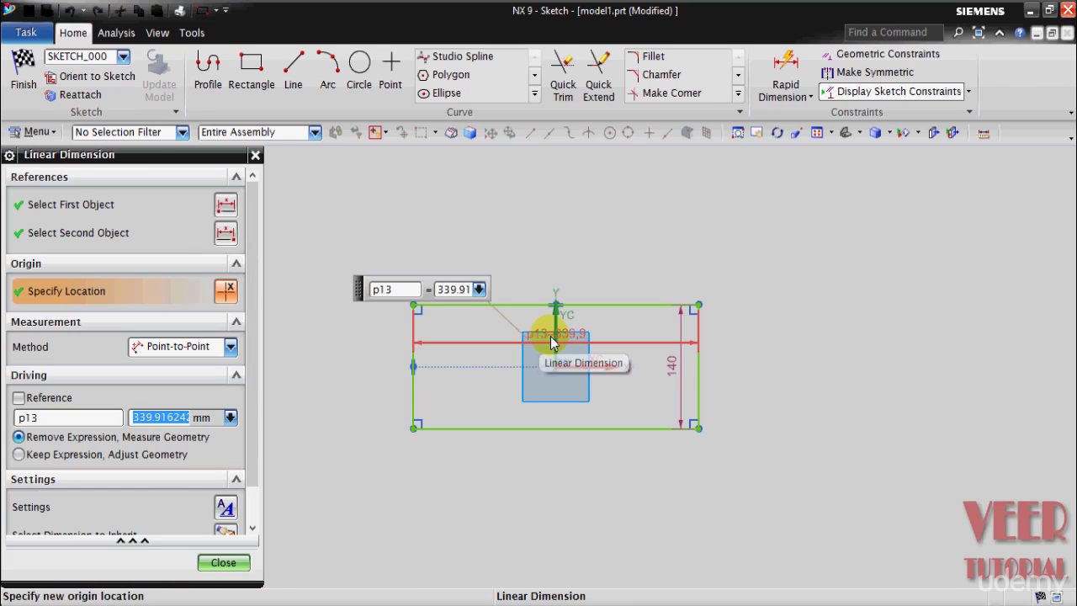
{"action": "type", "text": "45"}
{"action": "key", "text": "Return"}
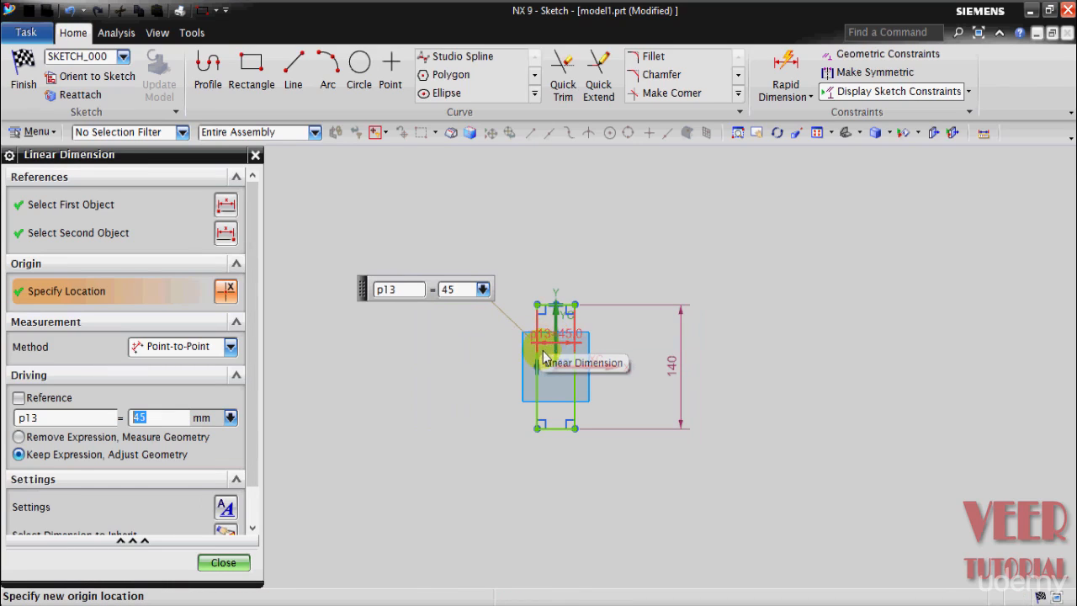
{"action": "left_click", "coordinate": [223, 562]}
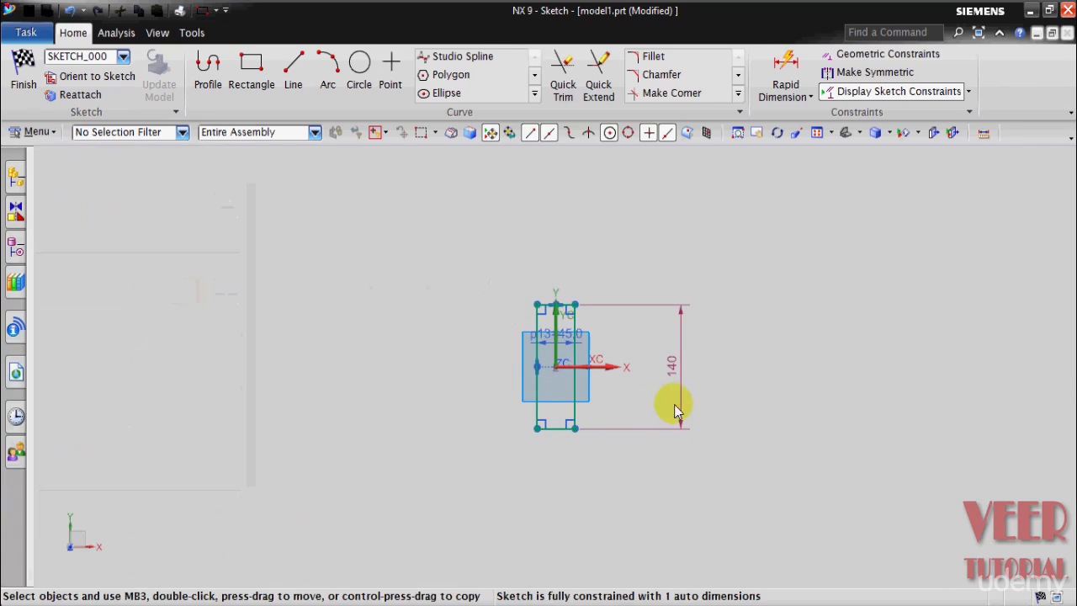
{"action": "double_click", "coordinate": [678, 371]}
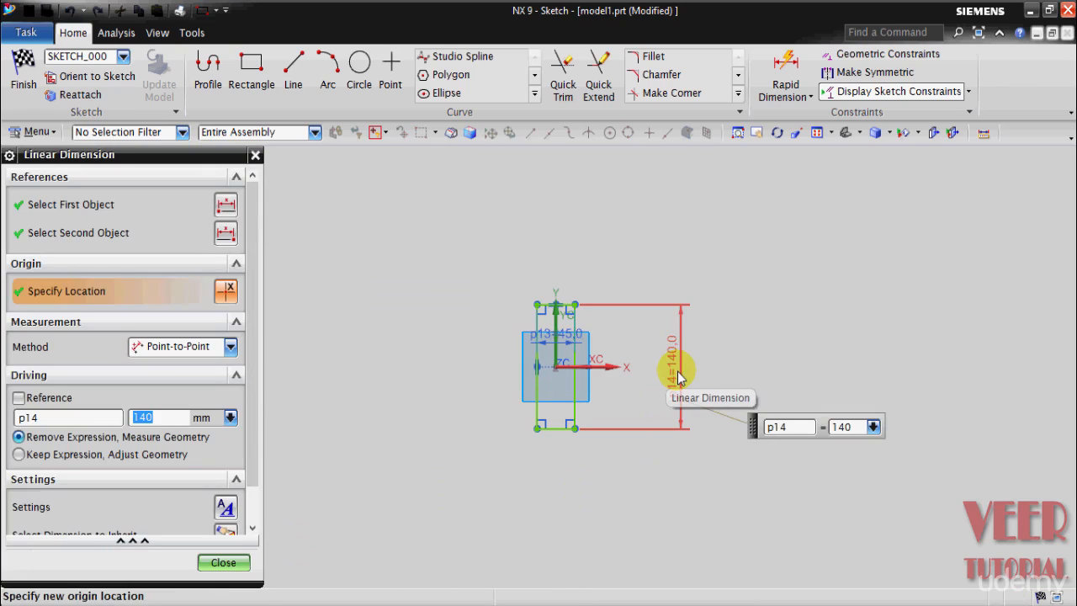
{"action": "key", "text": "Return"}
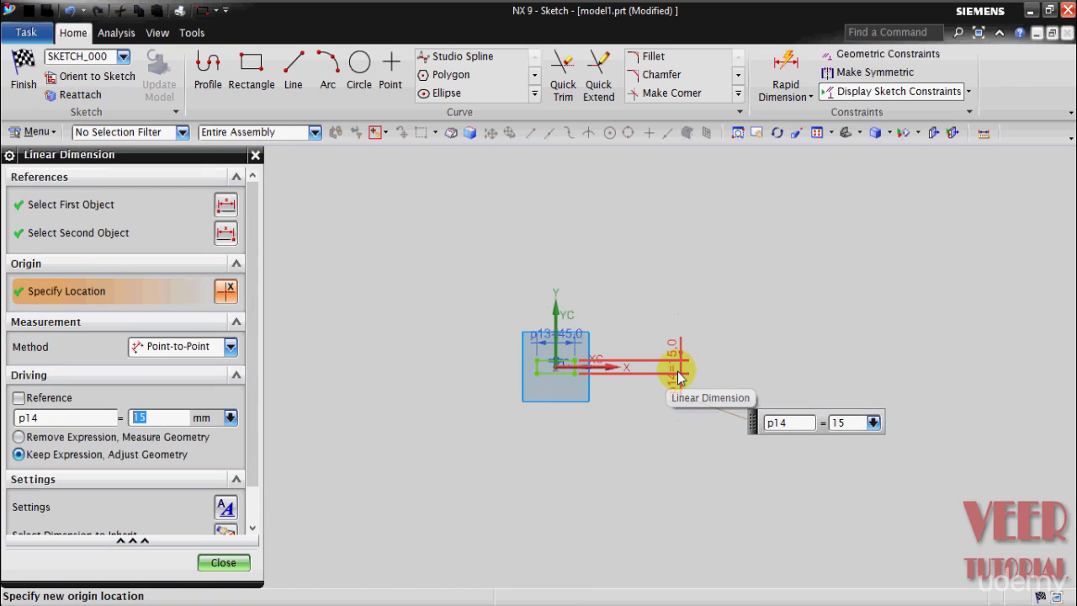
{"action": "left_click", "coordinate": [223, 563]}
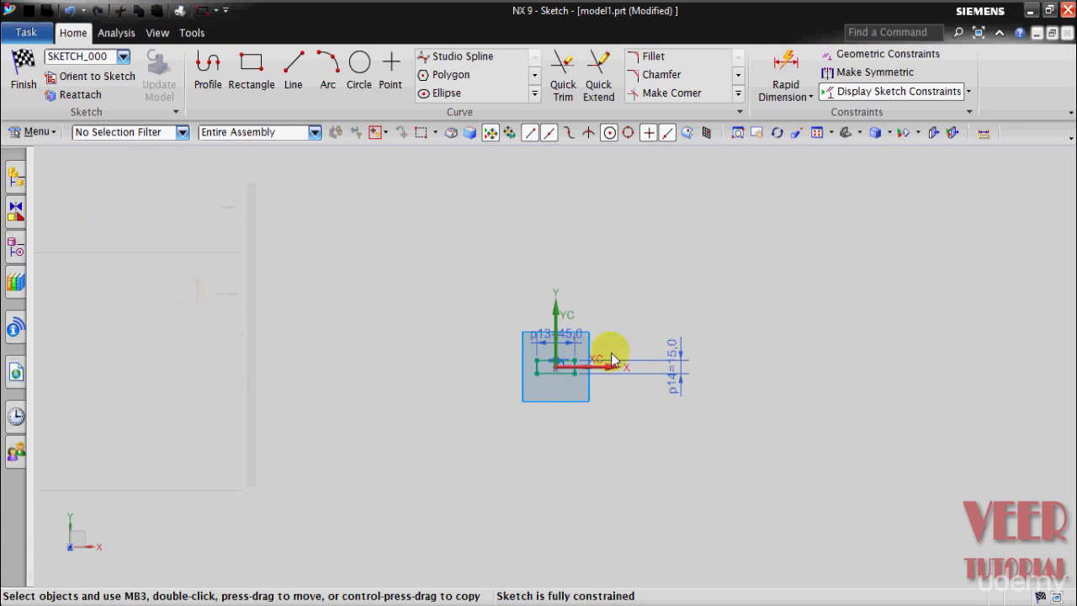
Step: Check the dimensions of the circular lugs and holes in the top view of drawing 4, and return to the model1 sketch
{"action": "scroll", "coordinate": [563, 359], "scroll_direction": "down", "scroll_amount": 8}
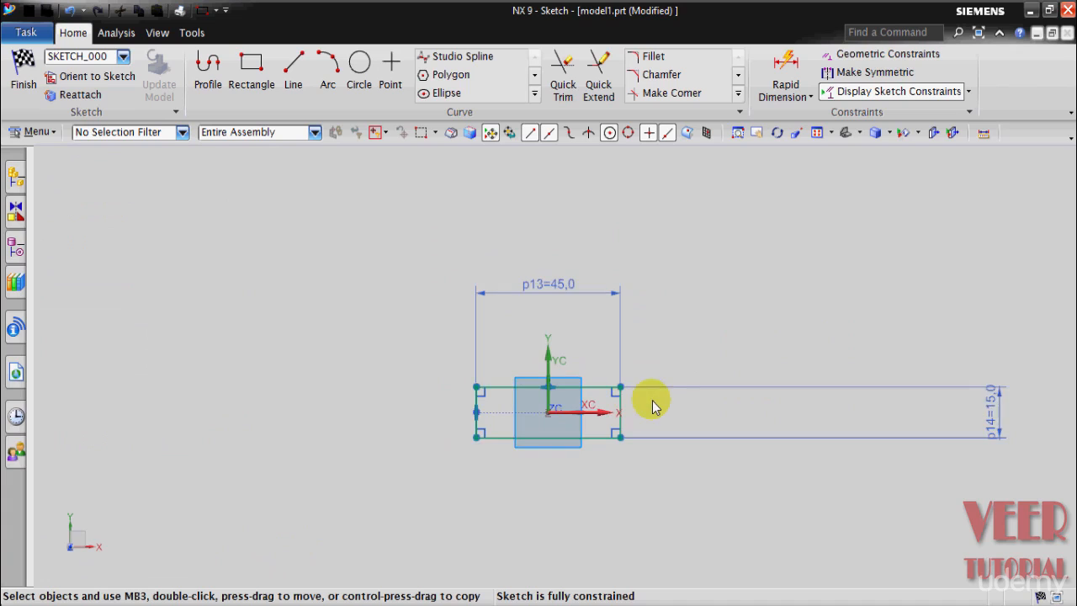
{"action": "left_click", "coordinate": [300, 541]}
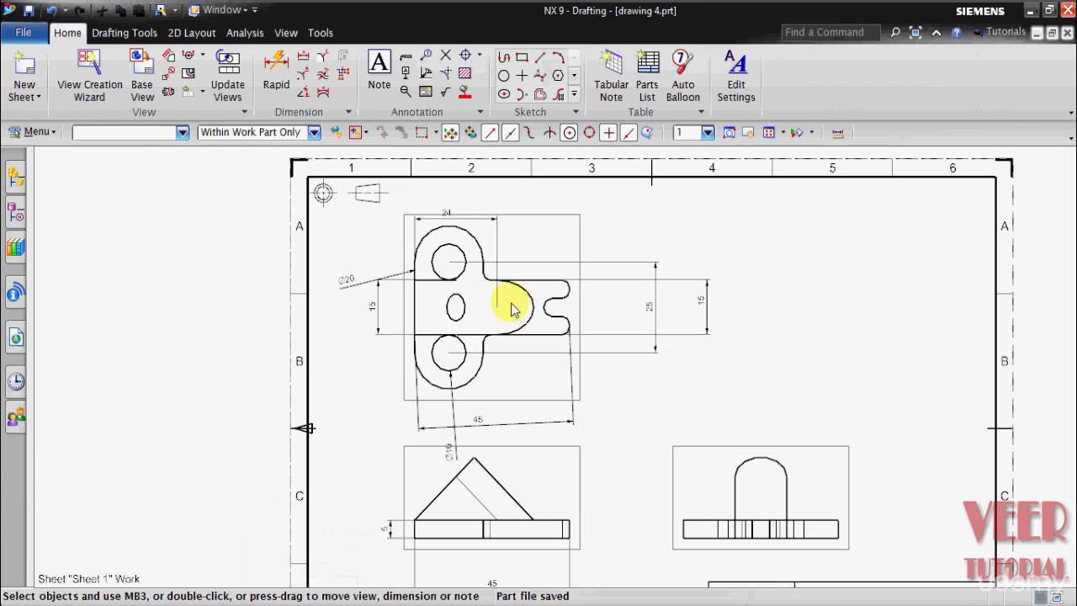
{"action": "scroll", "coordinate": [458, 210], "scroll_direction": "down", "scroll_amount": 1}
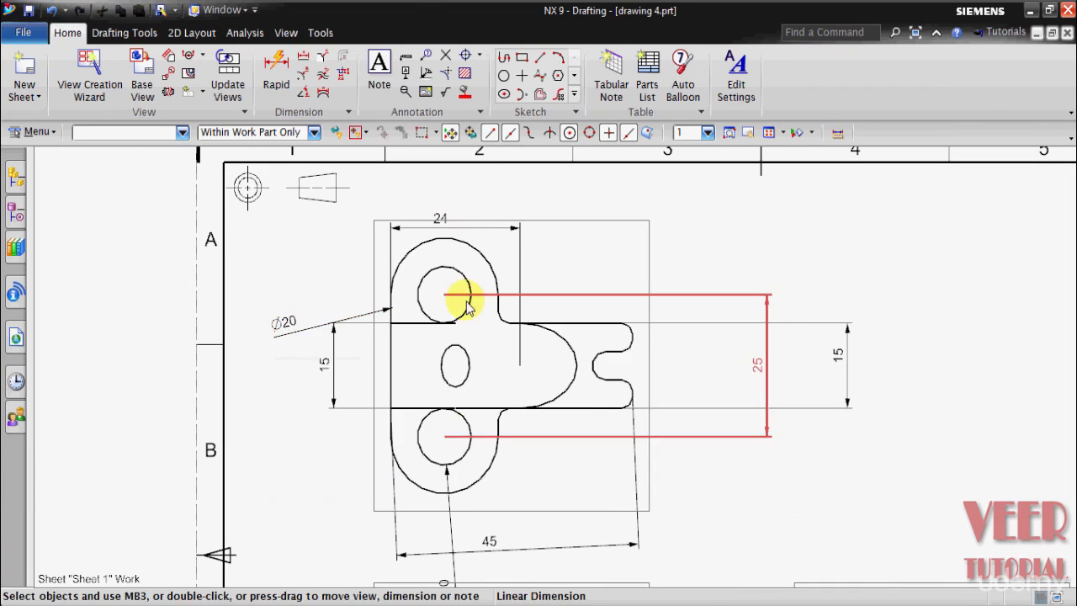
{"action": "scroll", "coordinate": [469, 445], "scroll_direction": "up", "scroll_amount": 3}
{"action": "scroll", "coordinate": [458, 549], "scroll_direction": "down", "scroll_amount": 3}
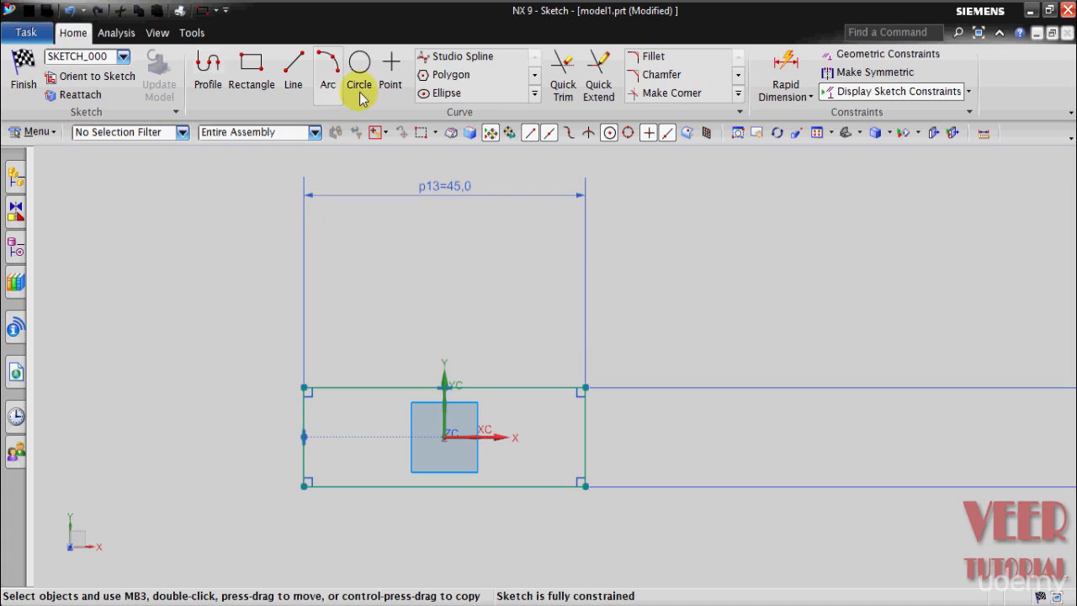
Step: Sketch a 10 mm diameter circle above the left half of the rectangle, centred about 12.8 mm above its upper edge
{"action": "left_click", "coordinate": [360, 72]}
{"action": "scroll", "coordinate": [296, 355], "scroll_direction": "up", "scroll_amount": 3}
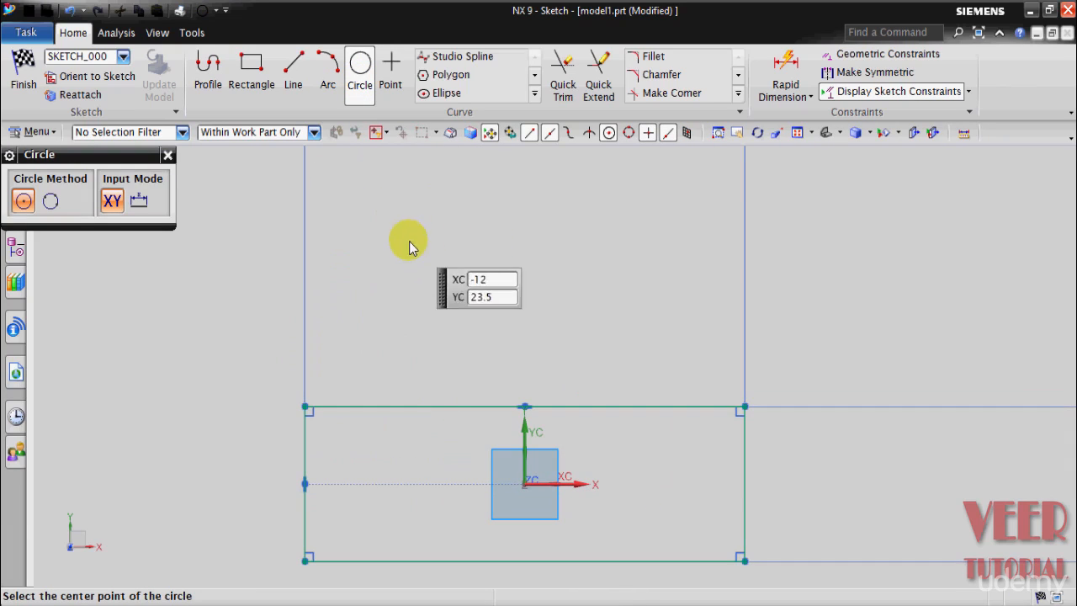
{"action": "left_click", "coordinate": [409, 274]}
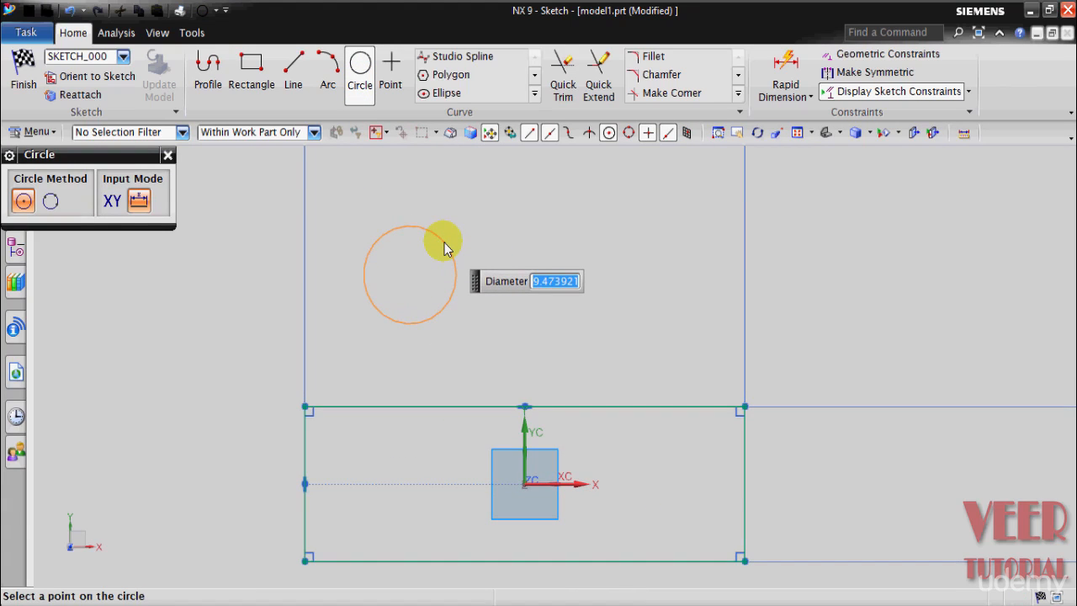
{"action": "type", "text": "110"}
{"action": "key", "text": "BackSpace"}
{"action": "key", "text": "BackSpace"}
{"action": "type", "text": "0"}
{"action": "key", "text": "Return"}
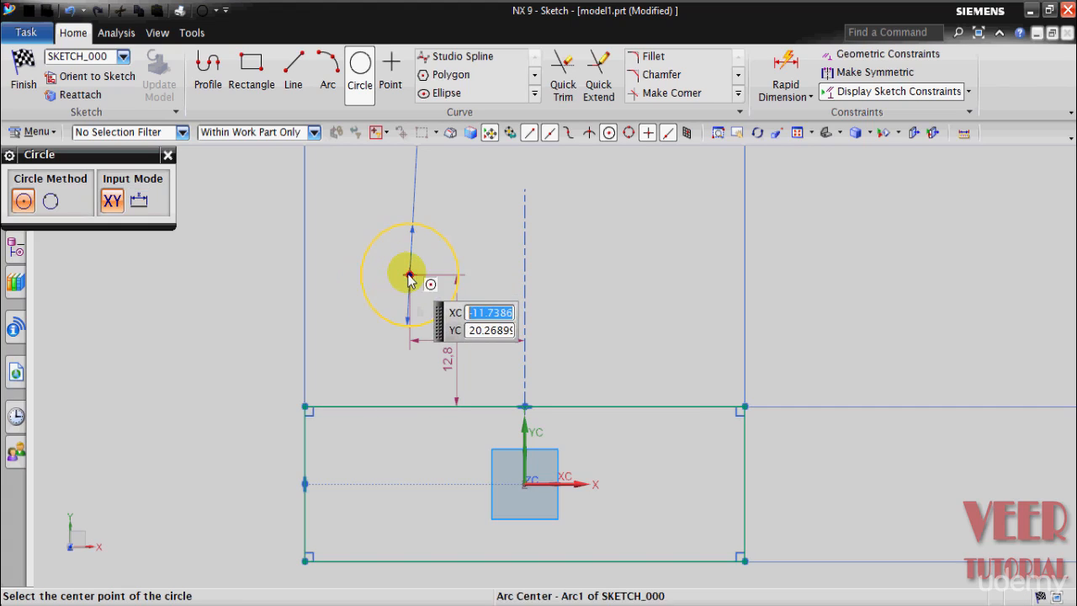
Step: Add a 20 mm diameter circle concentric with the 10 mm circle
{"action": "left_click", "coordinate": [410, 274]}
{"action": "type", "text": "20"}
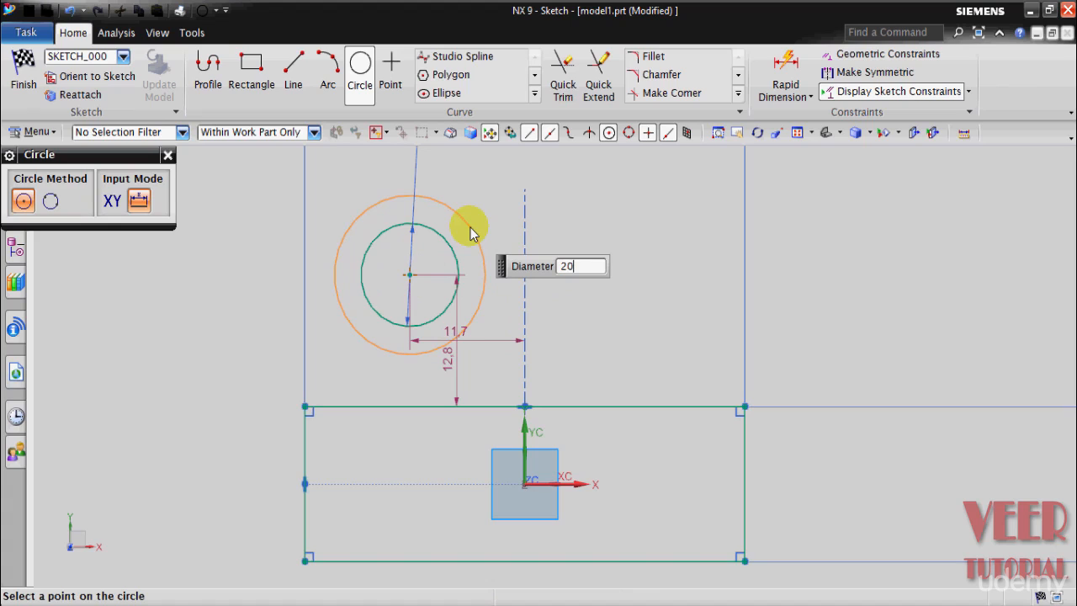
{"action": "key", "text": "Return"}
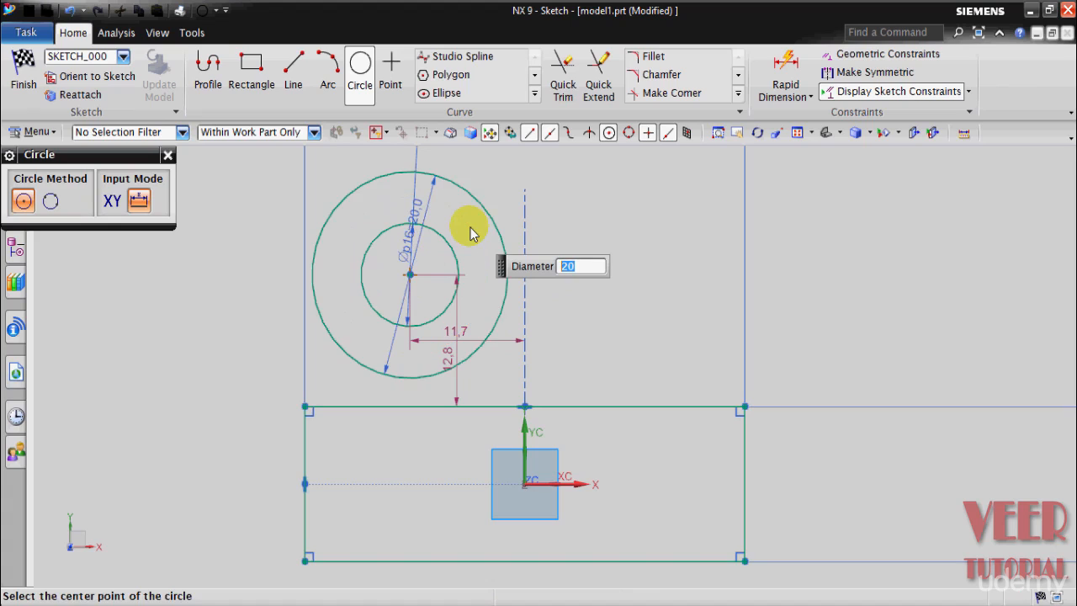
{"action": "left_click", "coordinate": [167, 156]}
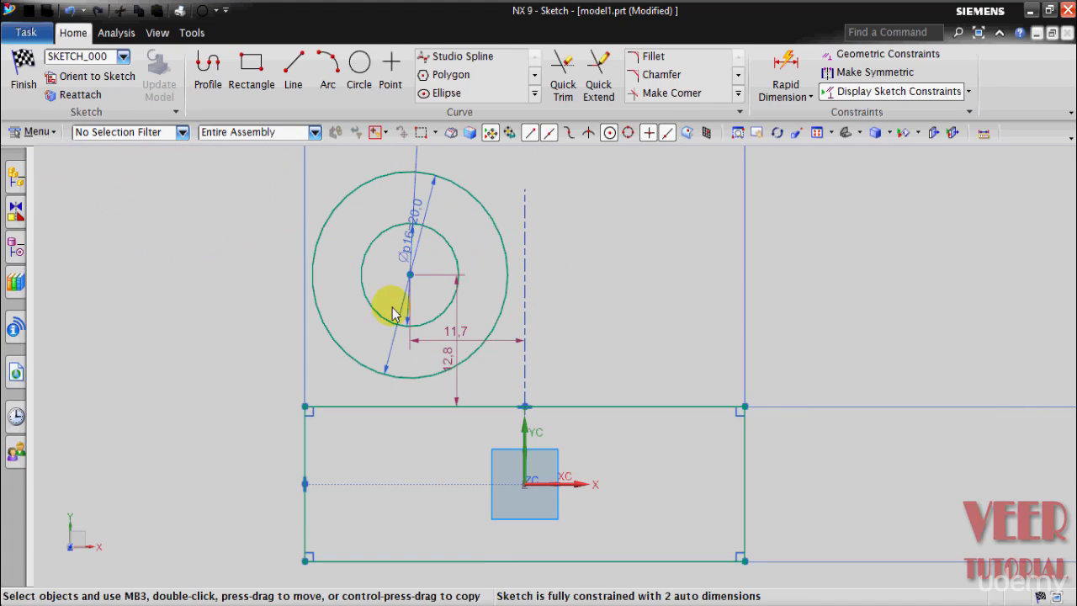
Step: Turn off Continuous Auto Dimensioning for the sketch
{"action": "scroll", "coordinate": [385, 305], "scroll_direction": "down", "scroll_amount": 2}
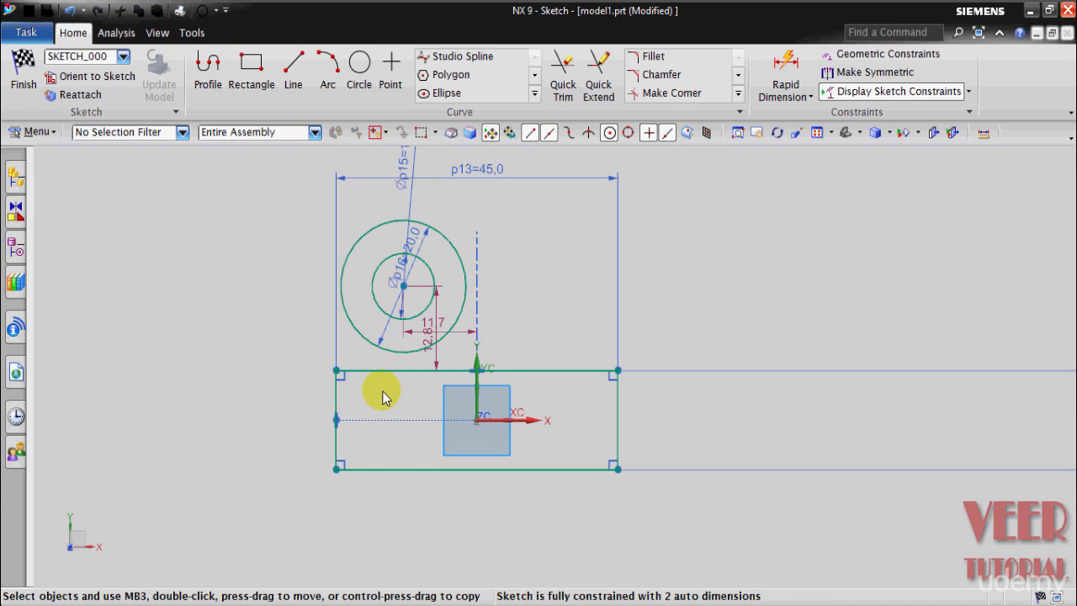
{"action": "scroll", "coordinate": [404, 417], "scroll_direction": "down", "scroll_amount": 1}
{"action": "scroll", "coordinate": [423, 212], "scroll_direction": "up", "scroll_amount": 3}
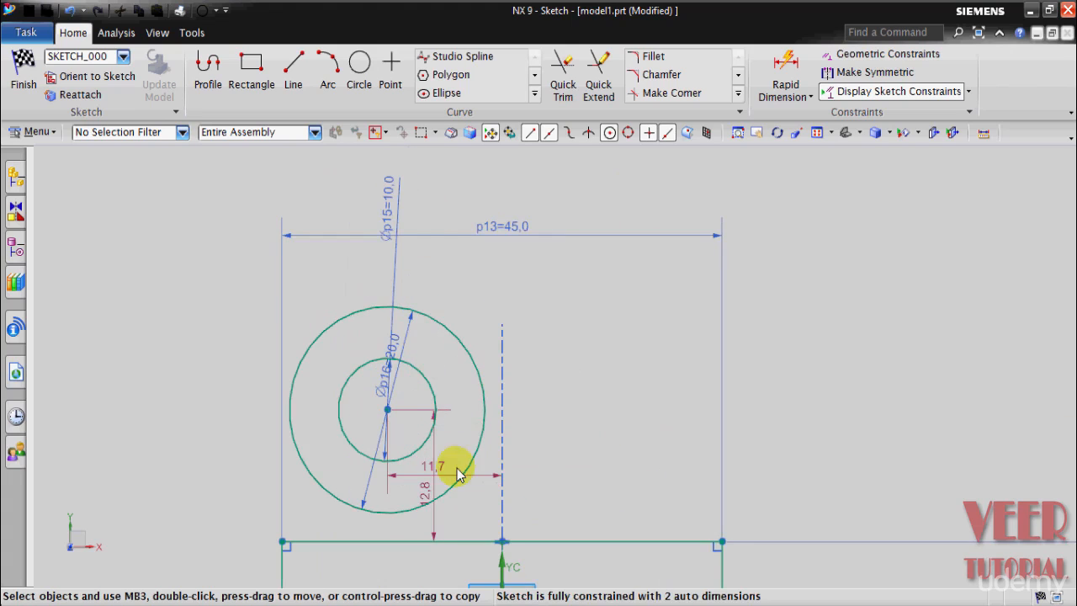
{"action": "scroll", "coordinate": [433, 572], "scroll_direction": "up", "scroll_amount": 1}
{"action": "scroll", "coordinate": [442, 538], "scroll_direction": "down", "scroll_amount": 2}
{"action": "scroll", "coordinate": [441, 562], "scroll_direction": "up", "scroll_amount": 2}
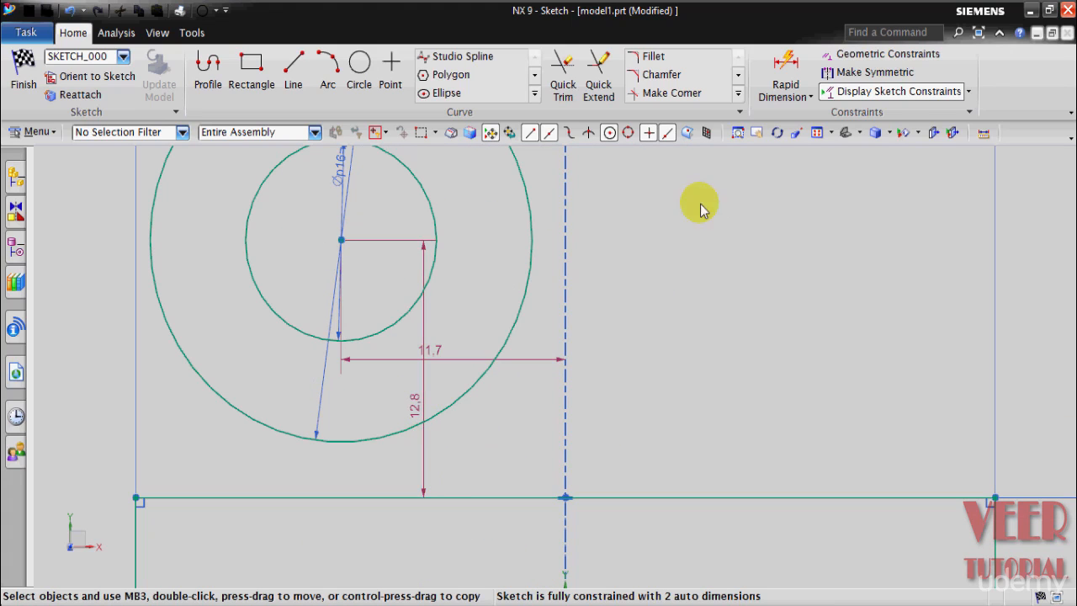
{"action": "left_click", "coordinate": [970, 91]}
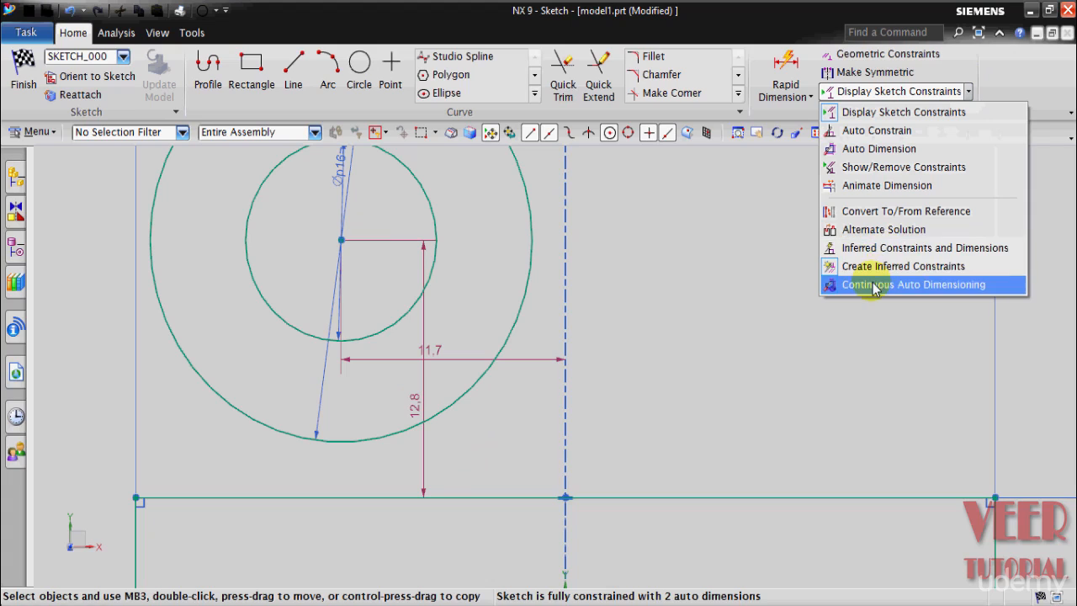
{"action": "left_click", "coordinate": [917, 283]}
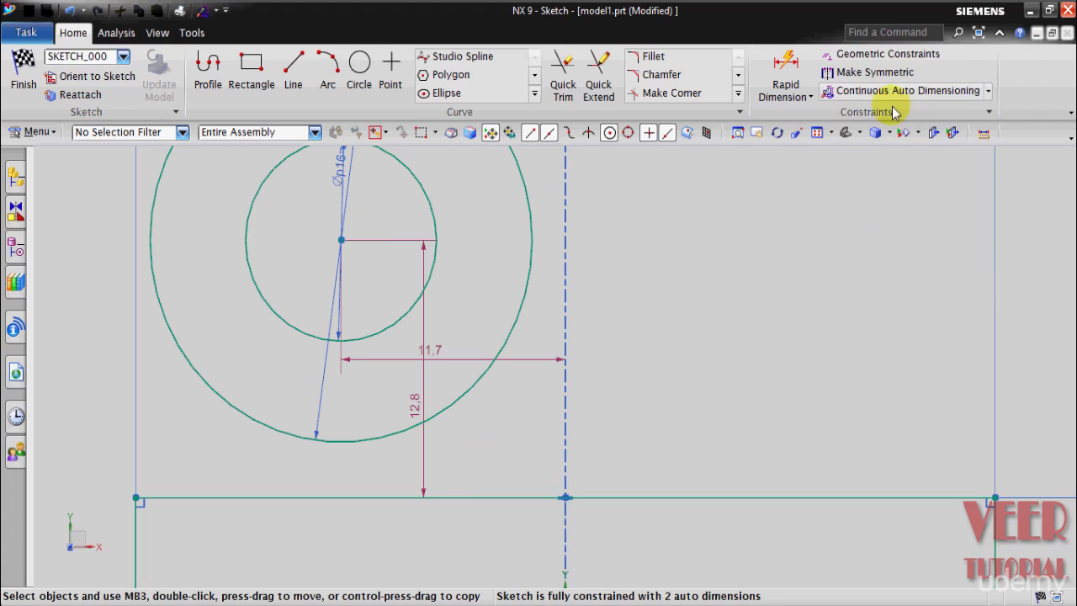
Step: Hide the two automatic dimensions that locate the circles' centre vertically and horizontally
{"action": "right_click", "coordinate": [420, 414]}
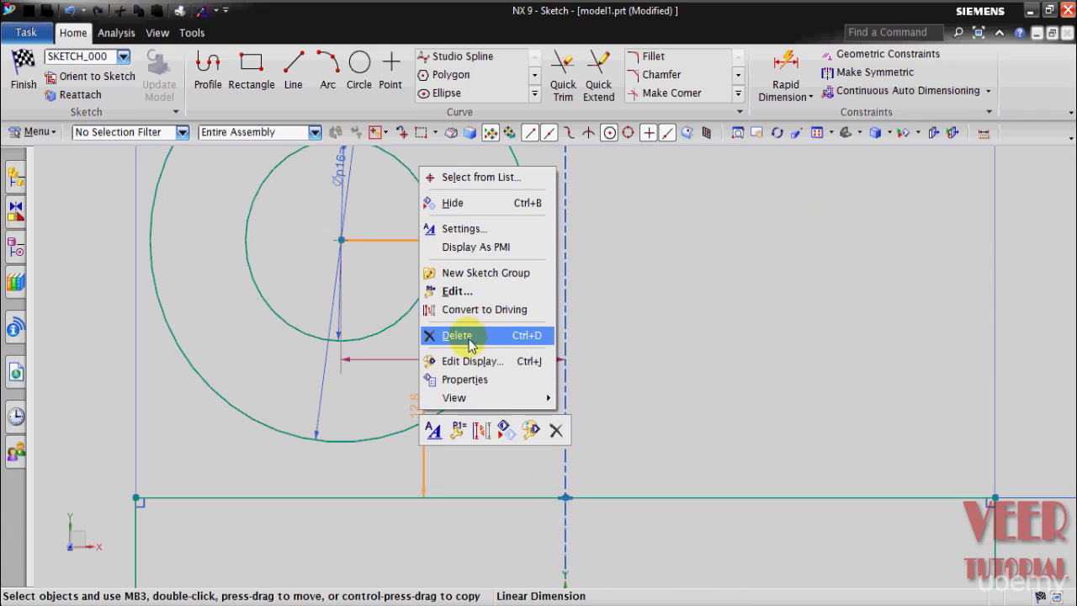
{"action": "left_click", "coordinate": [452, 203]}
{"action": "right_click", "coordinate": [440, 350]}
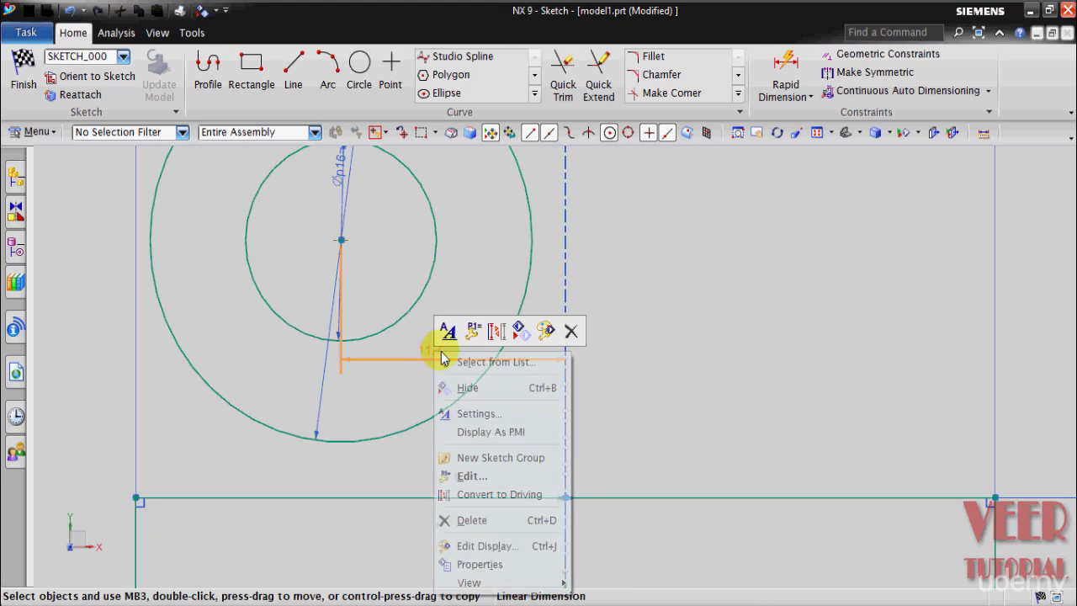
{"action": "left_click", "coordinate": [469, 384]}
Step: Move the 20 mm diameter dimension's text outside the circle, to its upper left
{"action": "scroll", "coordinate": [584, 296], "scroll_direction": "down", "scroll_amount": 5}
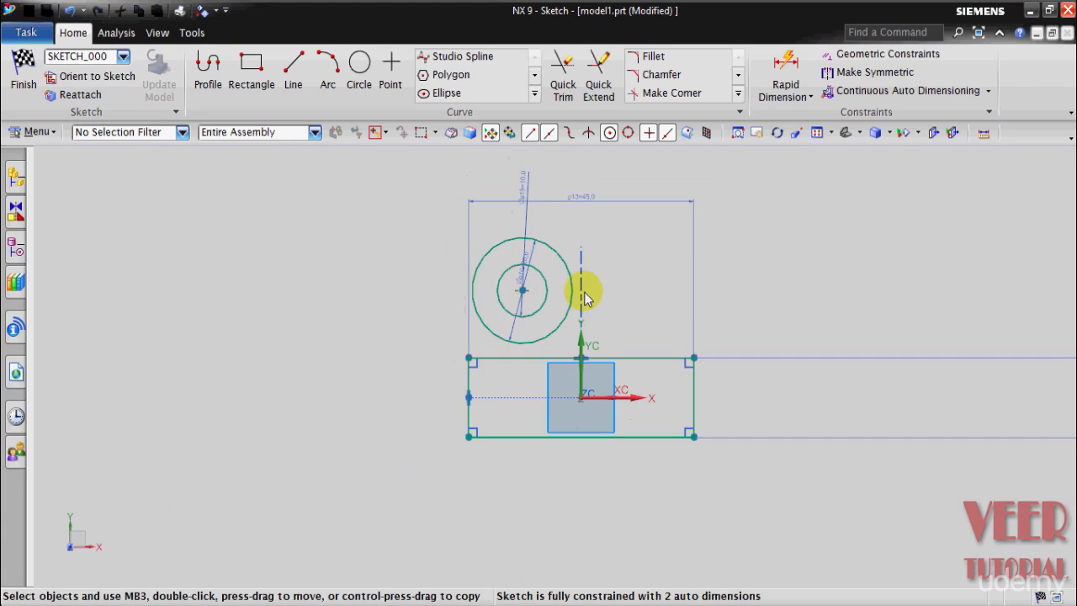
{"action": "scroll", "coordinate": [615, 300], "scroll_direction": "up", "scroll_amount": 3}
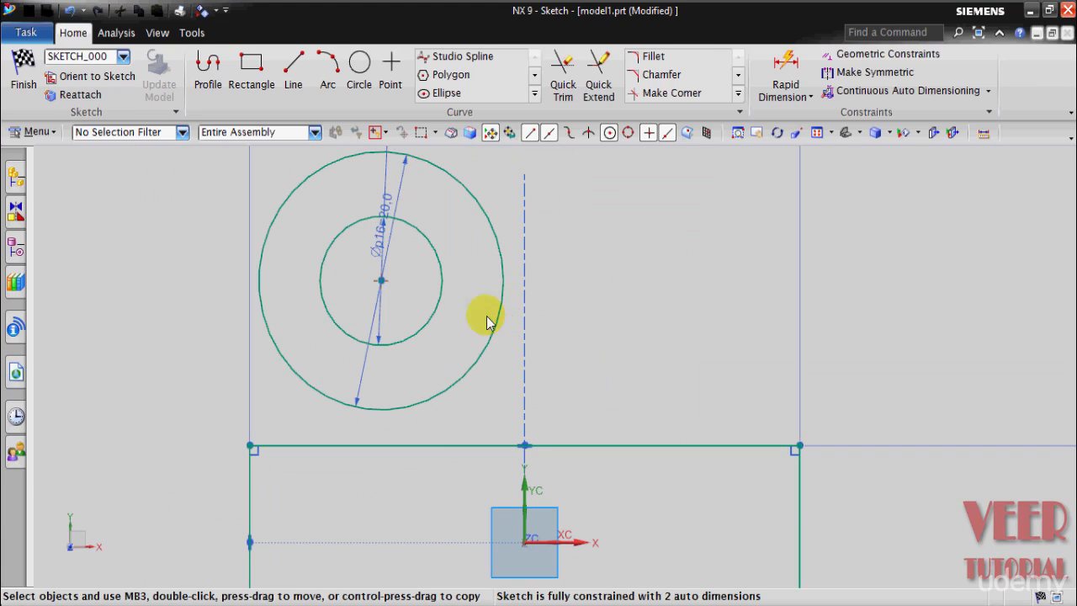
{"action": "left_click_drag", "start_coordinate": [379, 241], "coordinate": [122, 182]}
{"action": "scroll", "coordinate": [433, 343], "scroll_direction": "down", "scroll_amount": 2}
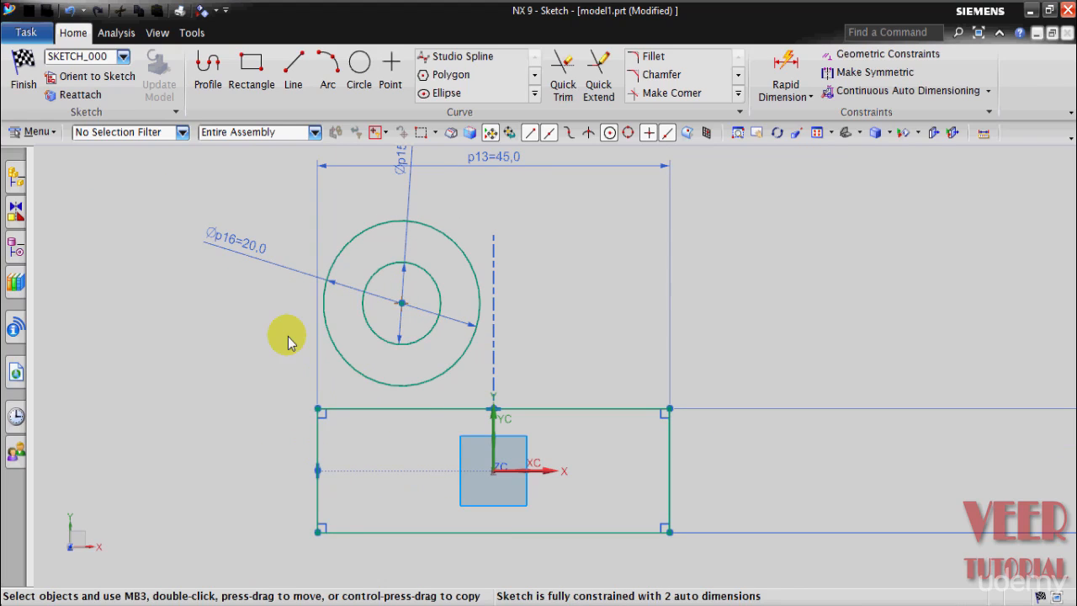
{"action": "scroll", "coordinate": [291, 338], "scroll_direction": "up", "scroll_amount": 1}
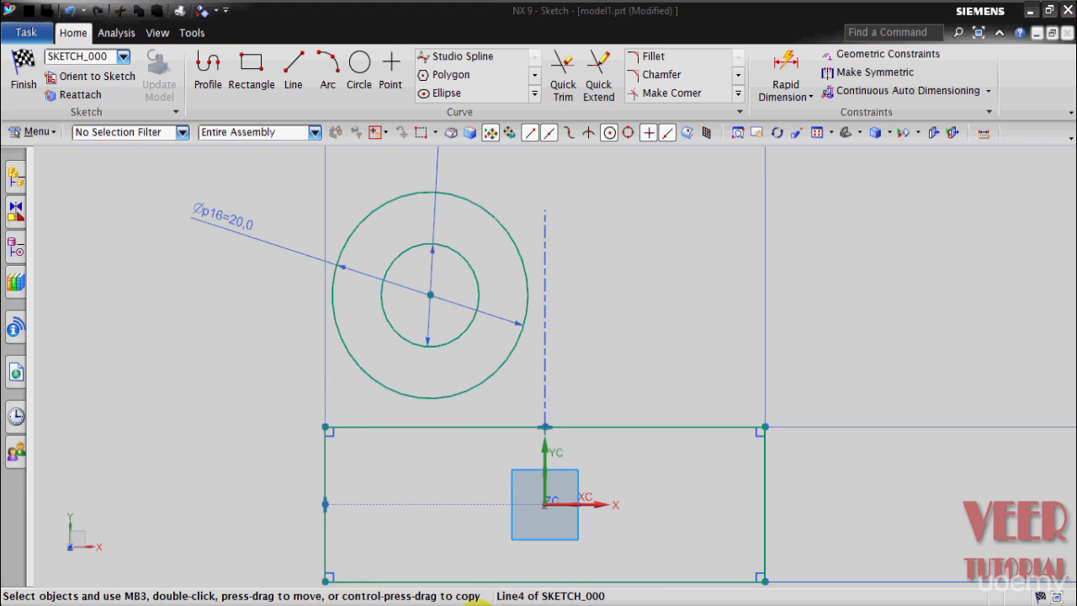
Step: Check the lug outline beside the base plate in the top view of drawing 4, and return to the model1 sketch
{"action": "mouse_move", "coordinate": [474, 594]}
{"action": "left_click", "coordinate": [337, 547]}
{"action": "key", "text": "ctrl+s"}
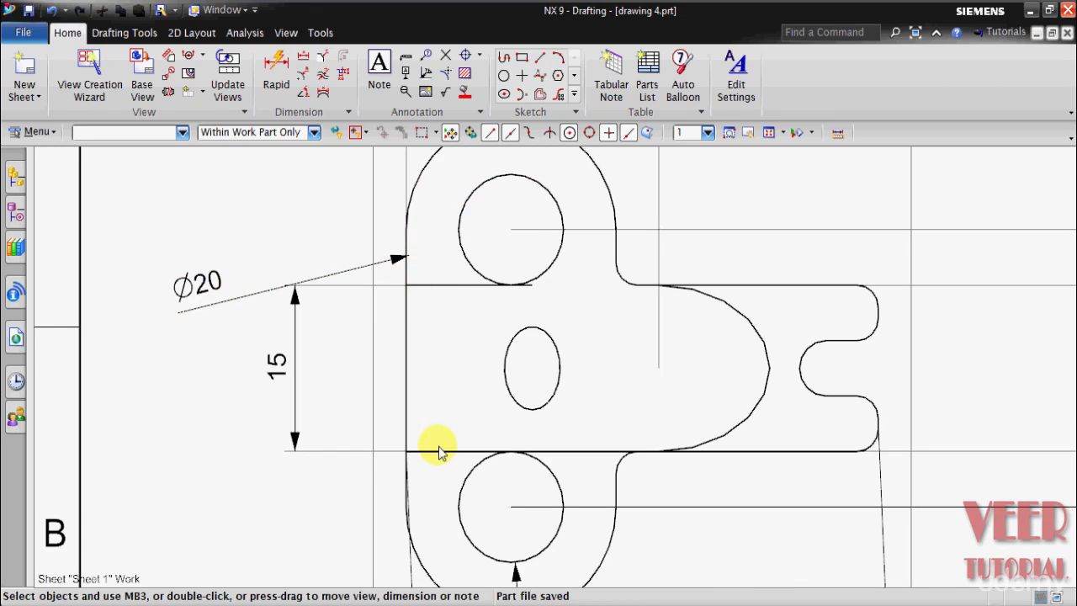
{"action": "mouse_move", "coordinate": [469, 598]}
{"action": "left_click", "coordinate": [620, 535]}
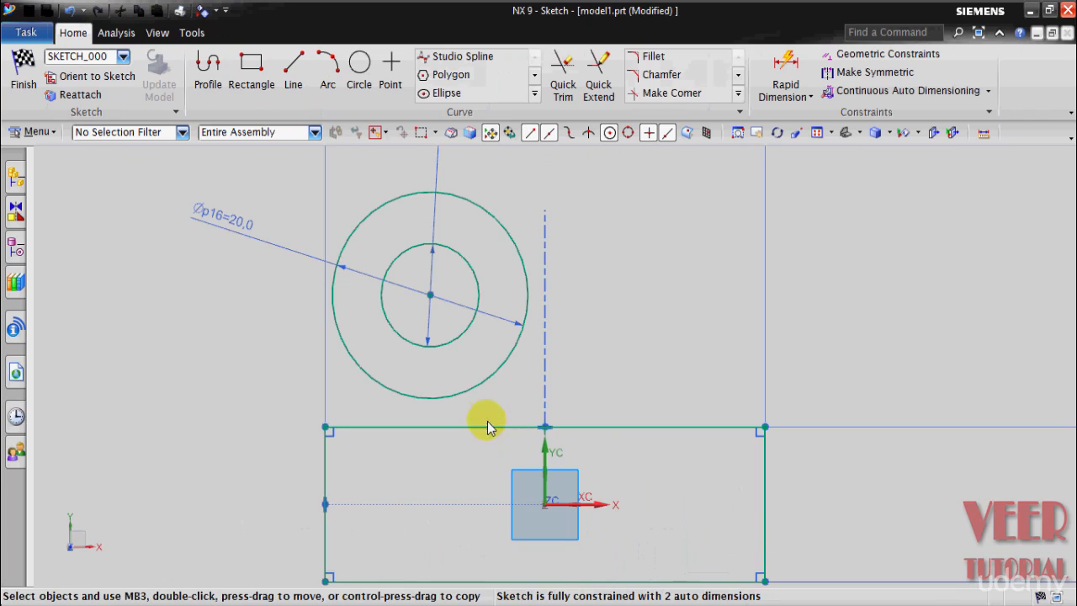
Step: Sketch a vertical line about 25.5 mm long upwards from the rectangle's upper-left corner
{"action": "scroll", "coordinate": [372, 401], "scroll_direction": "down", "scroll_amount": 2}
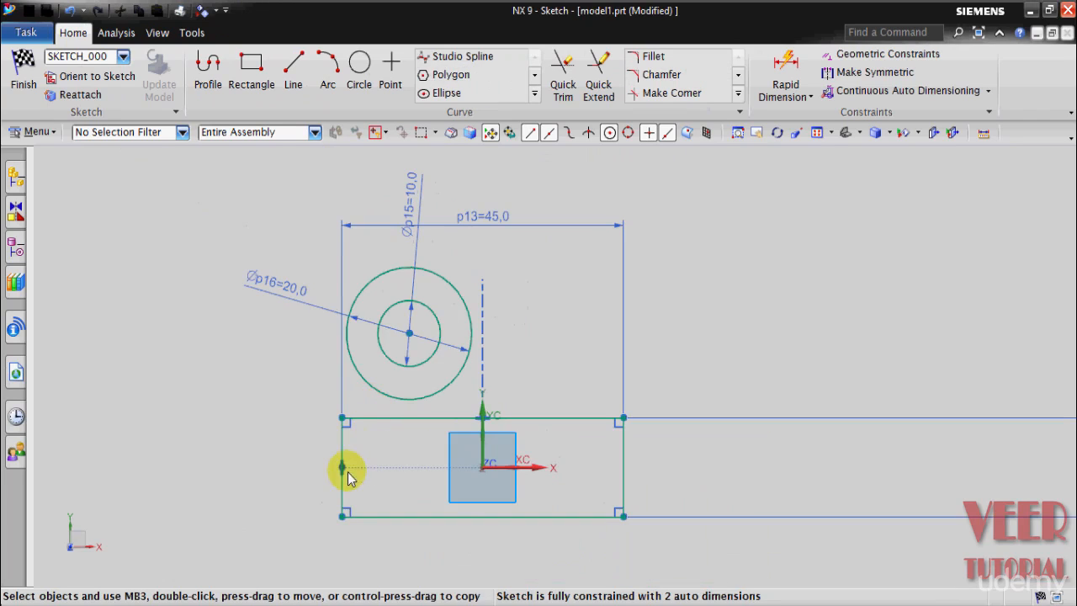
{"action": "left_click", "coordinate": [294, 91]}
{"action": "scroll", "coordinate": [355, 374], "scroll_direction": "up", "scroll_amount": 2}
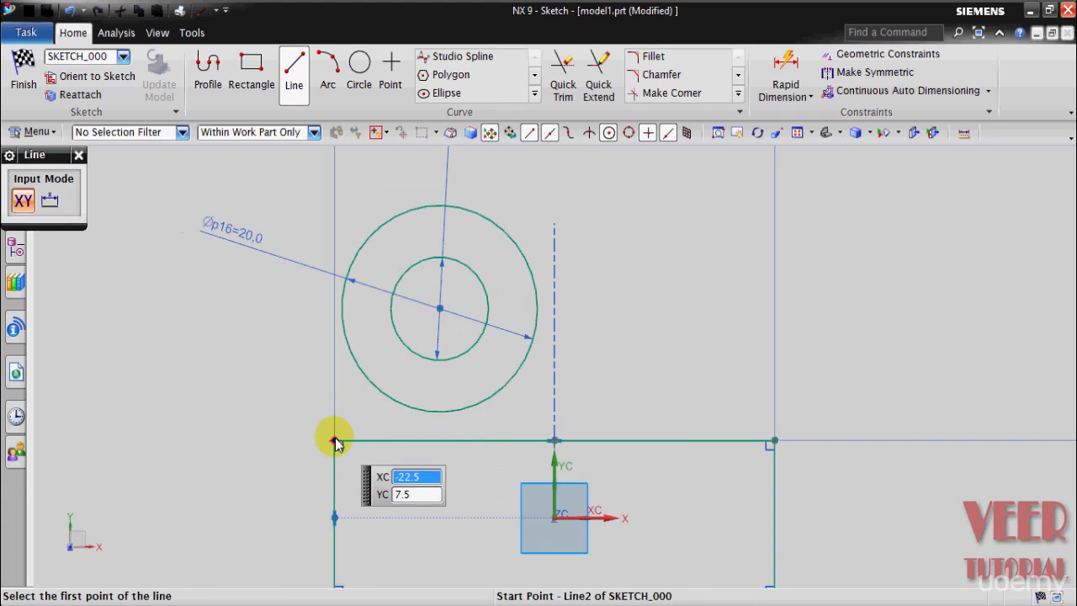
{"action": "left_click", "coordinate": [335, 439]}
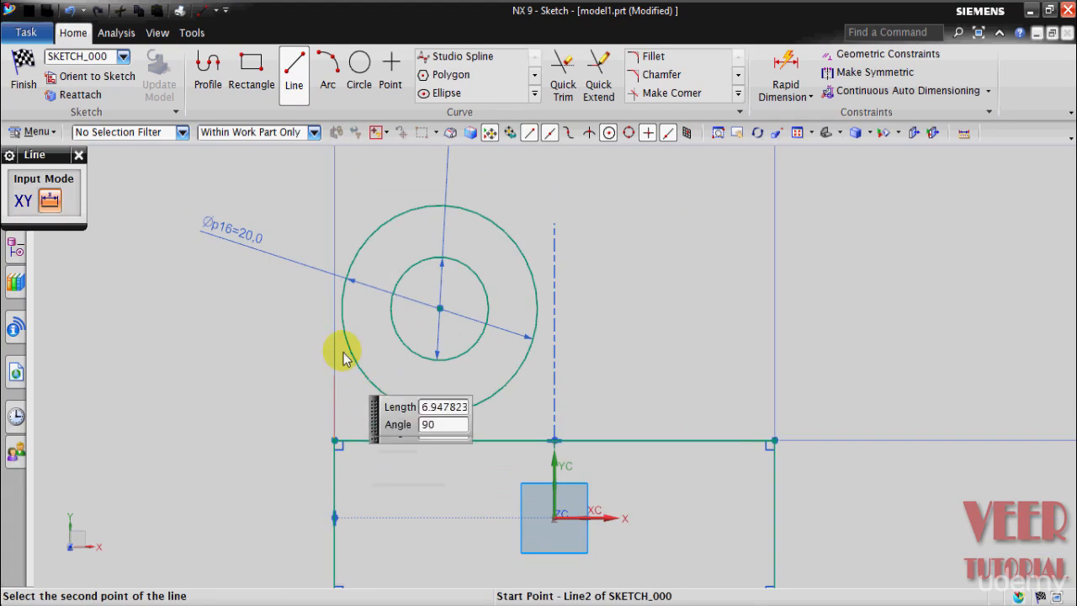
{"action": "left_click", "coordinate": [335, 177]}
{"action": "key", "text": "Escape"}
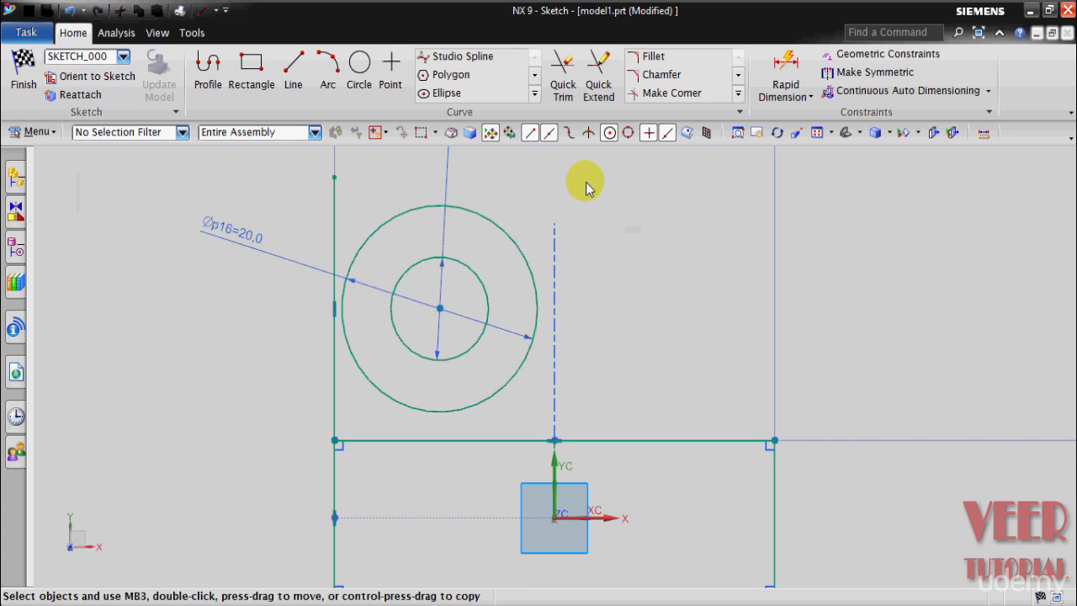
Step: Constrain the 20 mm circle to be tangent to the vertical line at the rectangle's upper-left corner
{"action": "scroll", "coordinate": [362, 257], "scroll_direction": "up", "scroll_amount": 1}
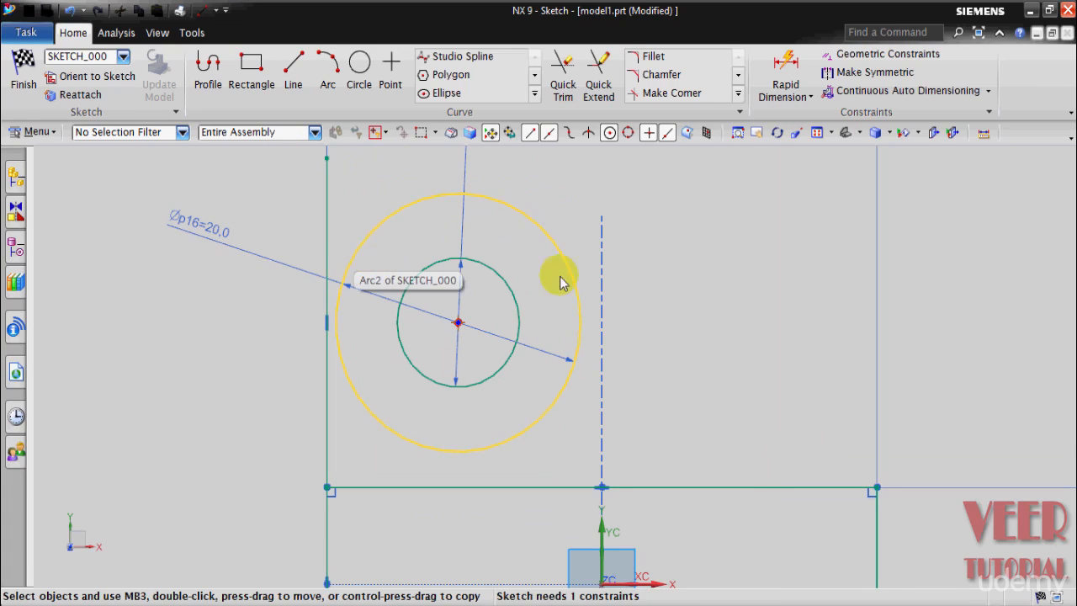
{"action": "left_click", "coordinate": [880, 56]}
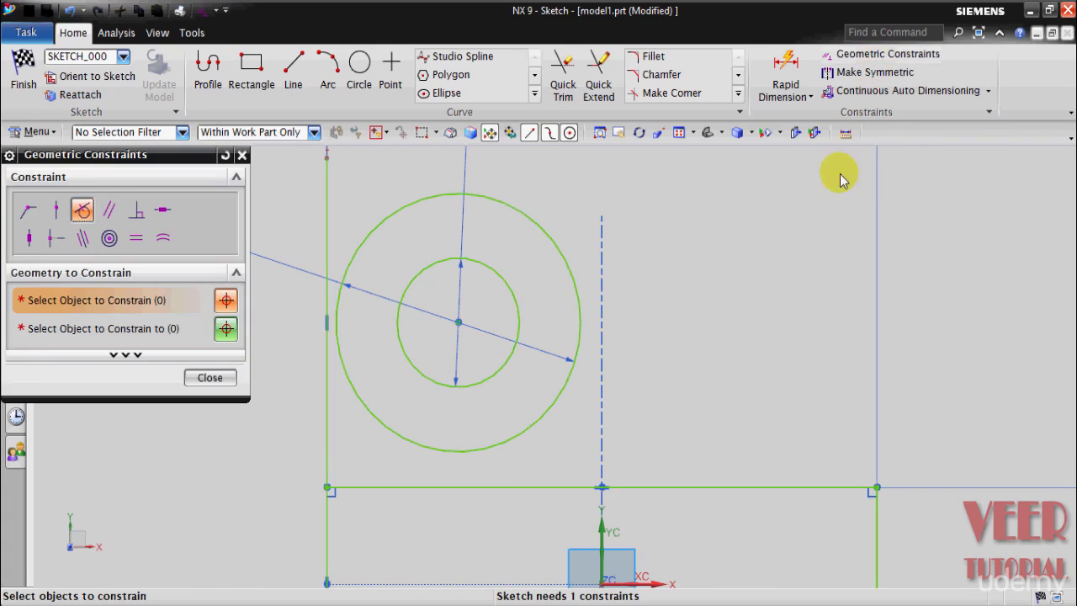
{"action": "left_click", "coordinate": [81, 211]}
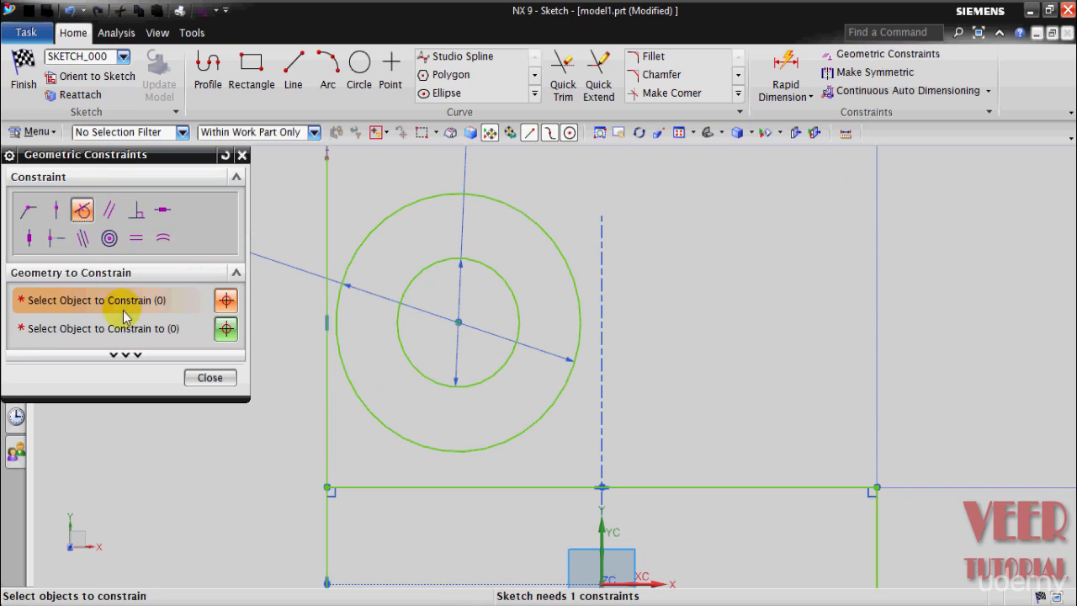
{"action": "left_click", "coordinate": [368, 239]}
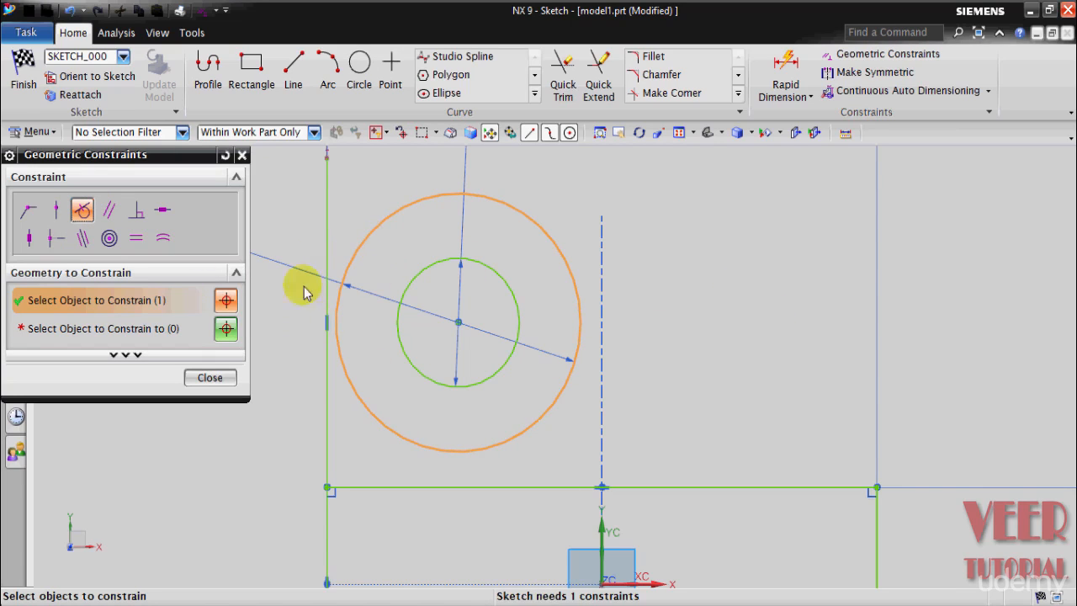
{"action": "left_click", "coordinate": [158, 332]}
{"action": "left_click", "coordinate": [328, 236]}
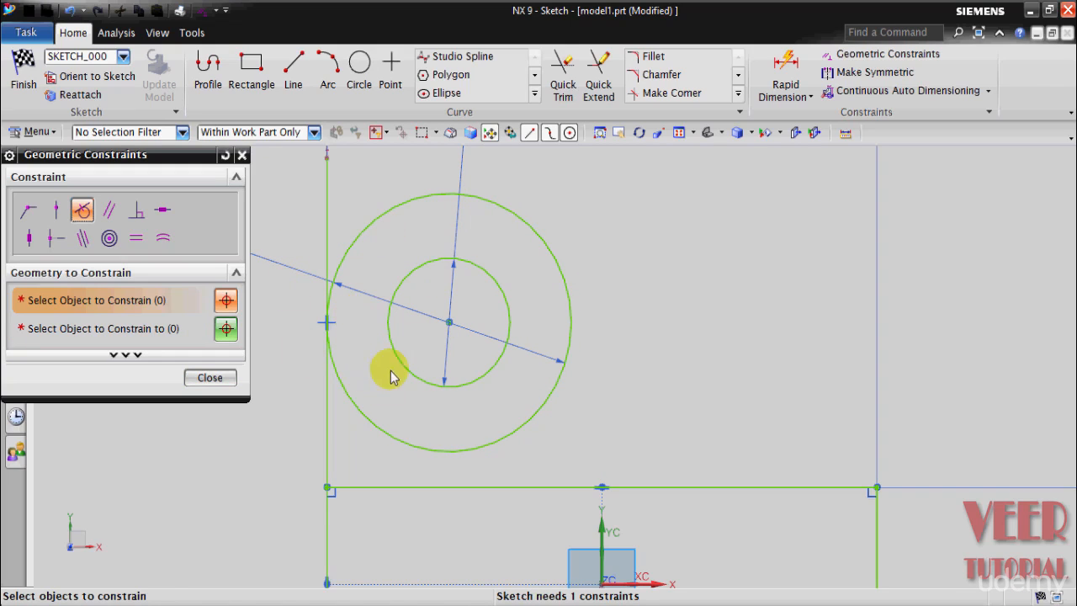
{"action": "left_click", "coordinate": [209, 379]}
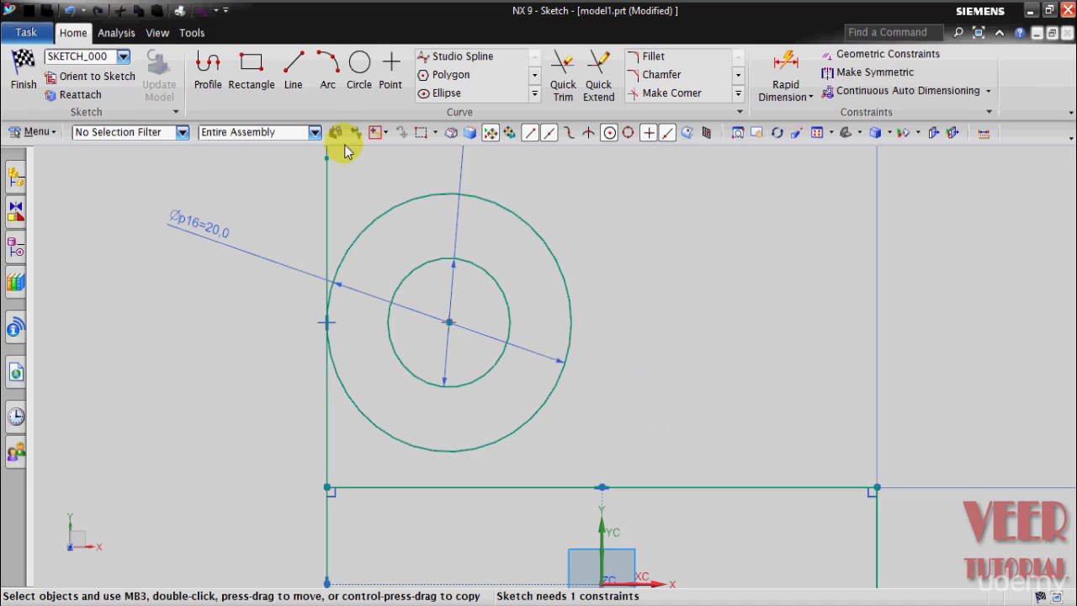
Step: Sketch a tangent line about 12.8 mm long from the 20 mm circle's right side down to the rectangle's upper edge
{"action": "left_click", "coordinate": [286, 74]}
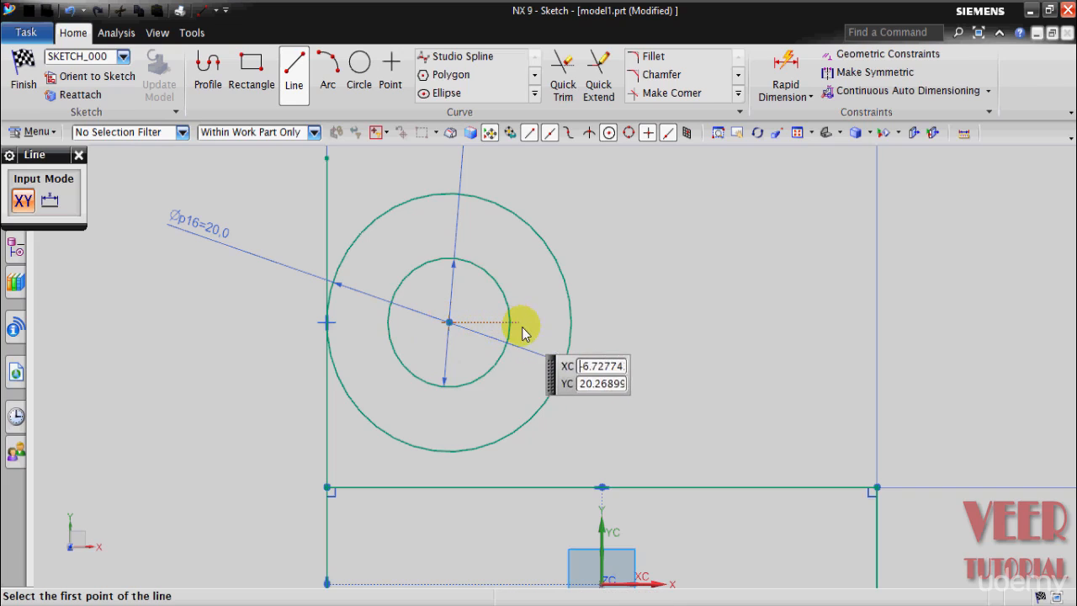
{"action": "left_click", "coordinate": [571, 322]}
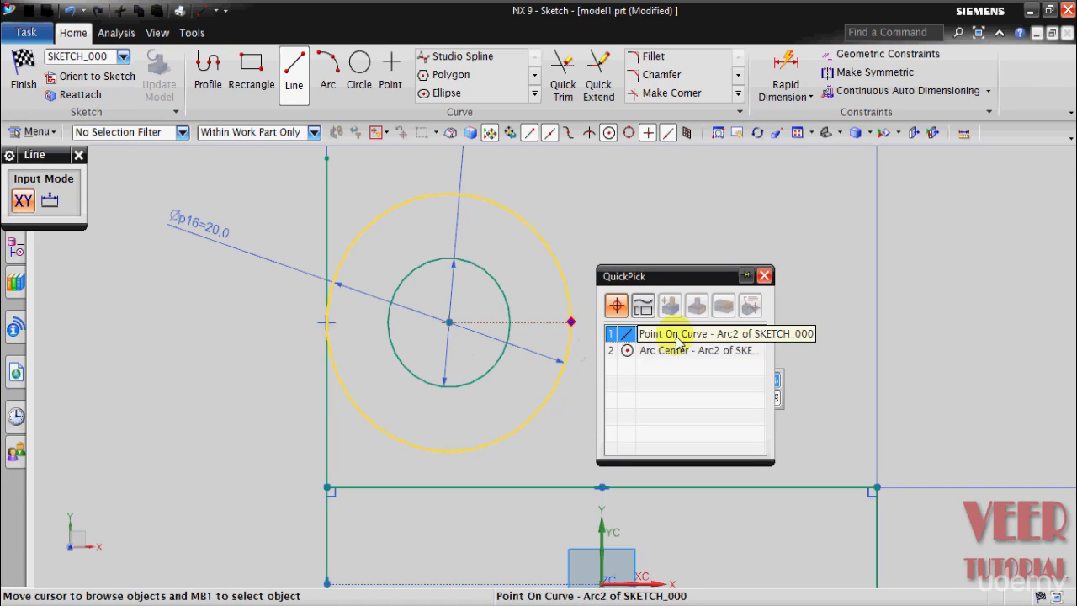
{"action": "left_click", "coordinate": [638, 334]}
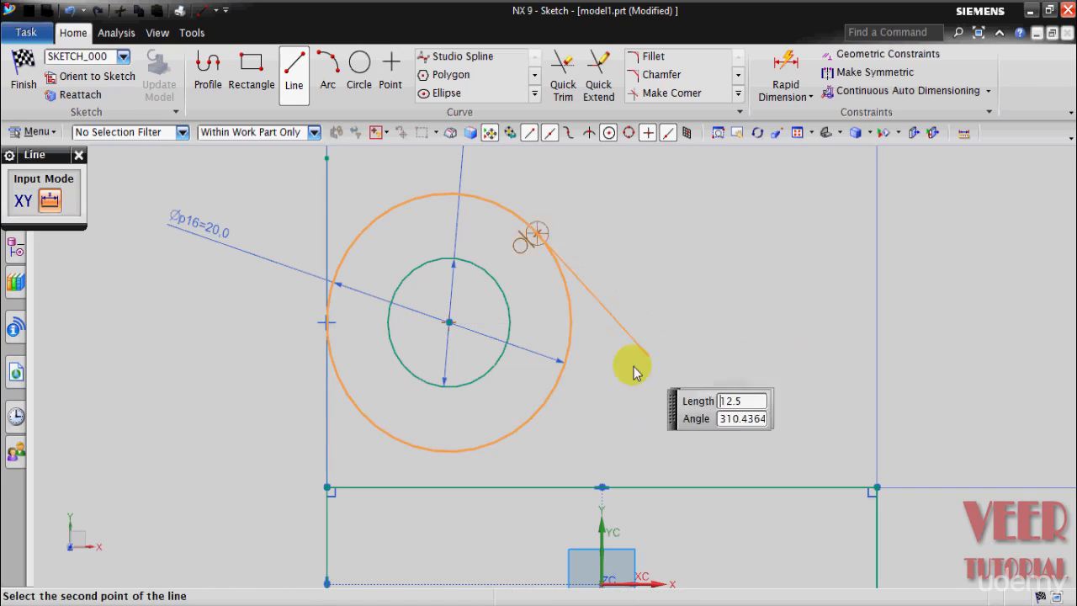
{"action": "left_click", "coordinate": [571, 488]}
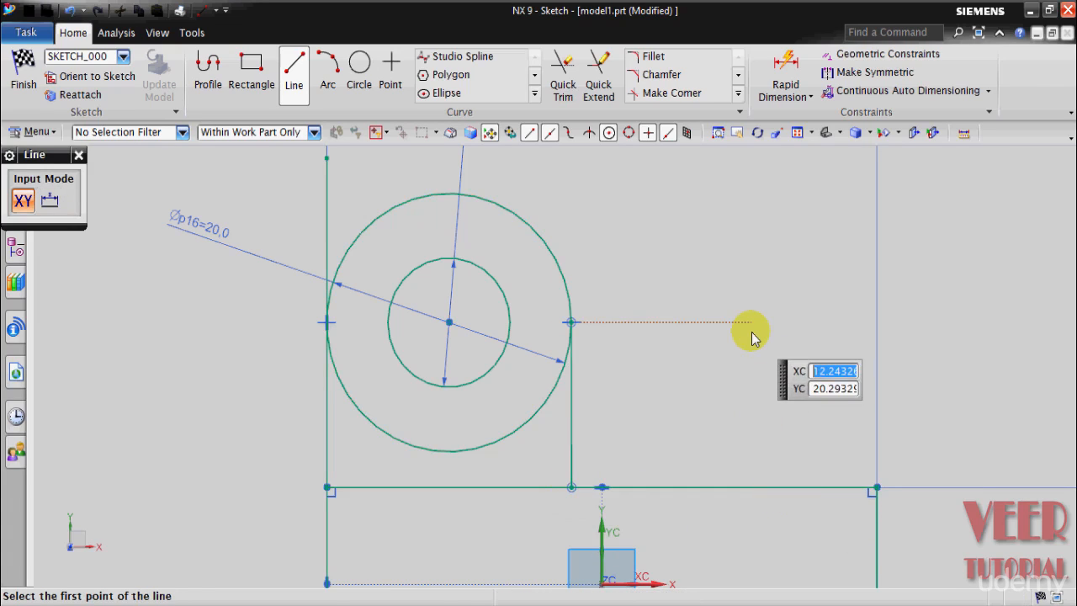
{"action": "key", "text": "Escape"}
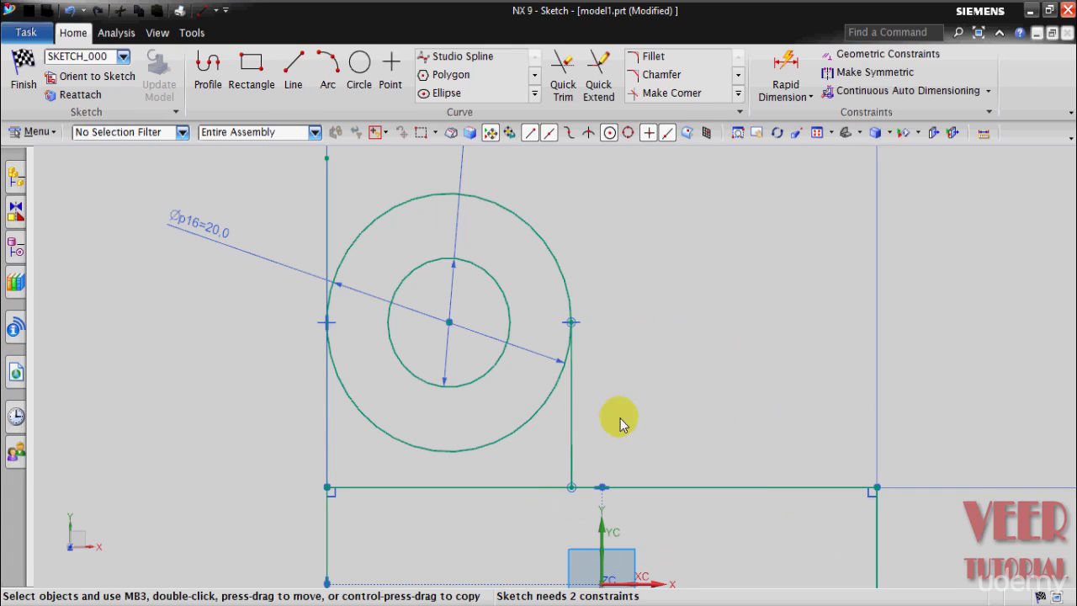
Step: Apply a vertical constraint to the line between the 20 mm circle's right side and the rectangle's upper edge
{"action": "left_click", "coordinate": [881, 54]}
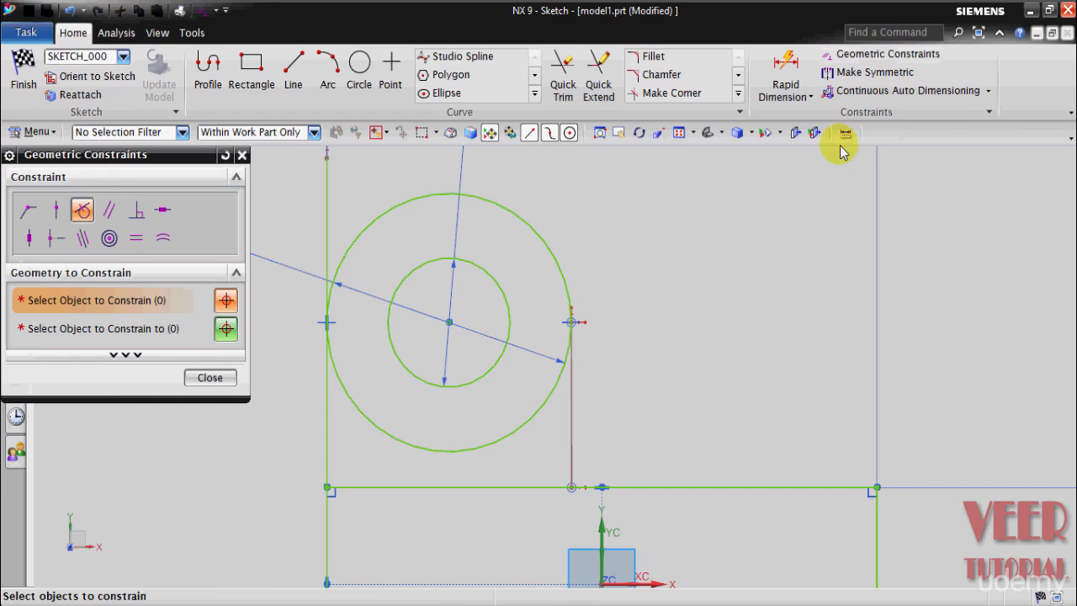
{"action": "left_click", "coordinate": [28, 242]}
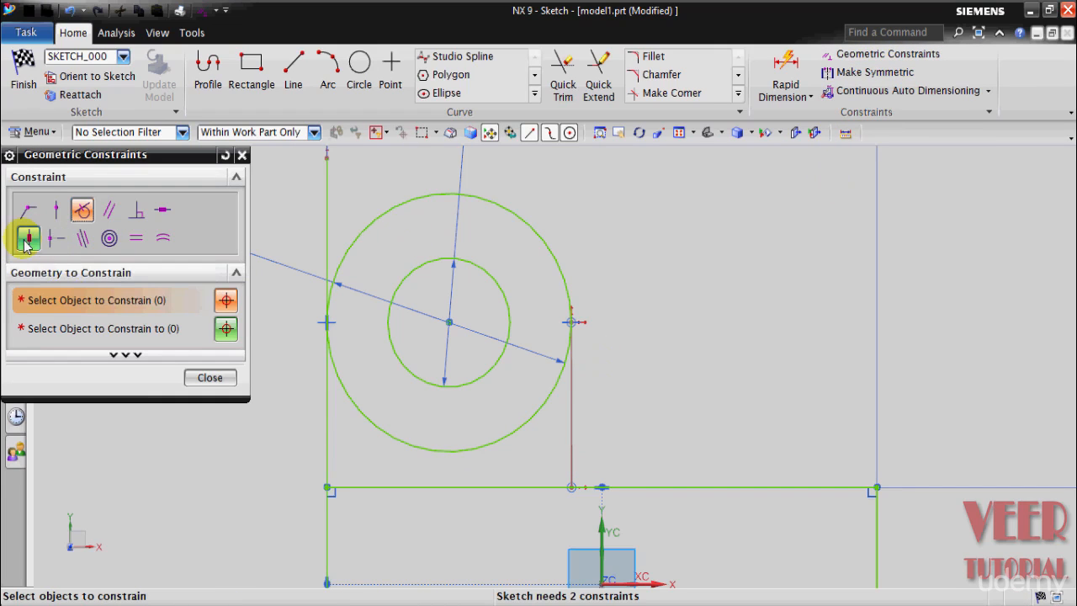
{"action": "left_click", "coordinate": [27, 239]}
{"action": "left_click", "coordinate": [572, 413]}
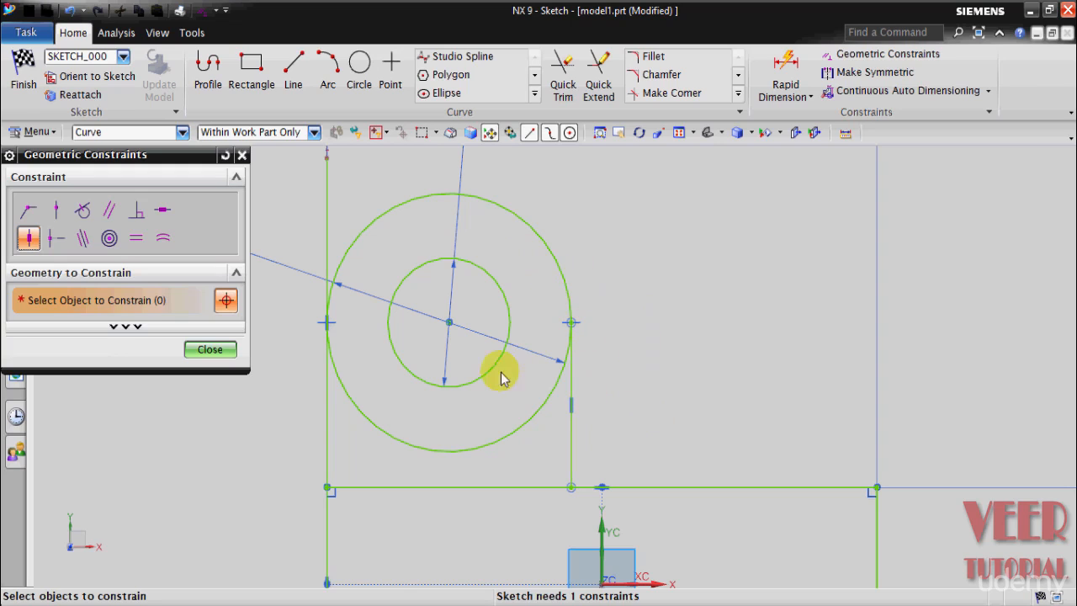
{"action": "left_click", "coordinate": [211, 349]}
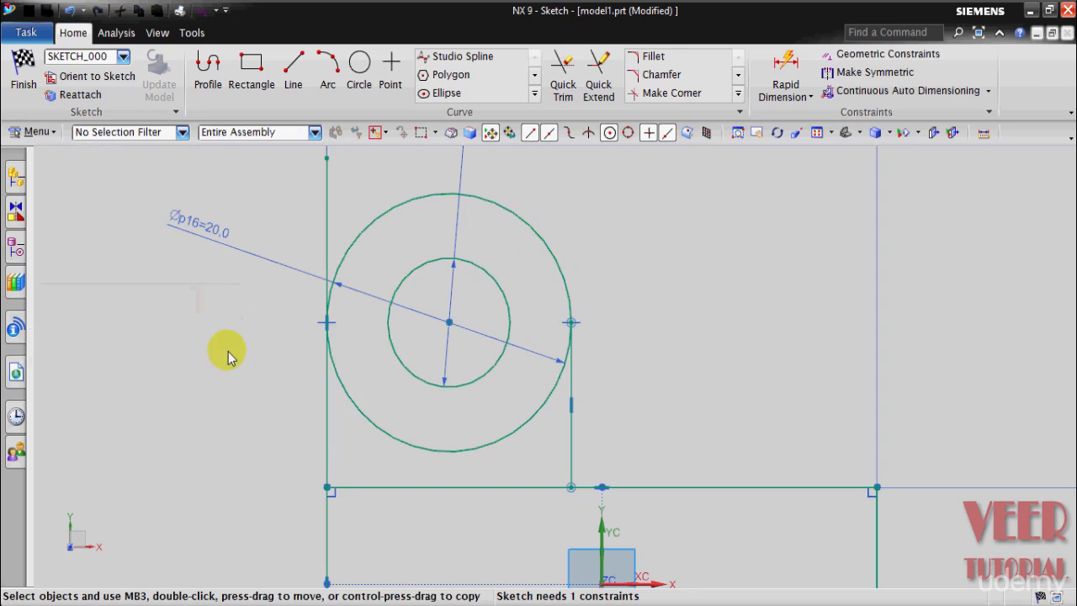
Step: Trim away the 20 mm circle's lower half, the rectangle's upper edge beneath the lug, and the left vertical line above the tangent point
{"action": "scroll", "coordinate": [578, 281], "scroll_direction": "down", "scroll_amount": 4}
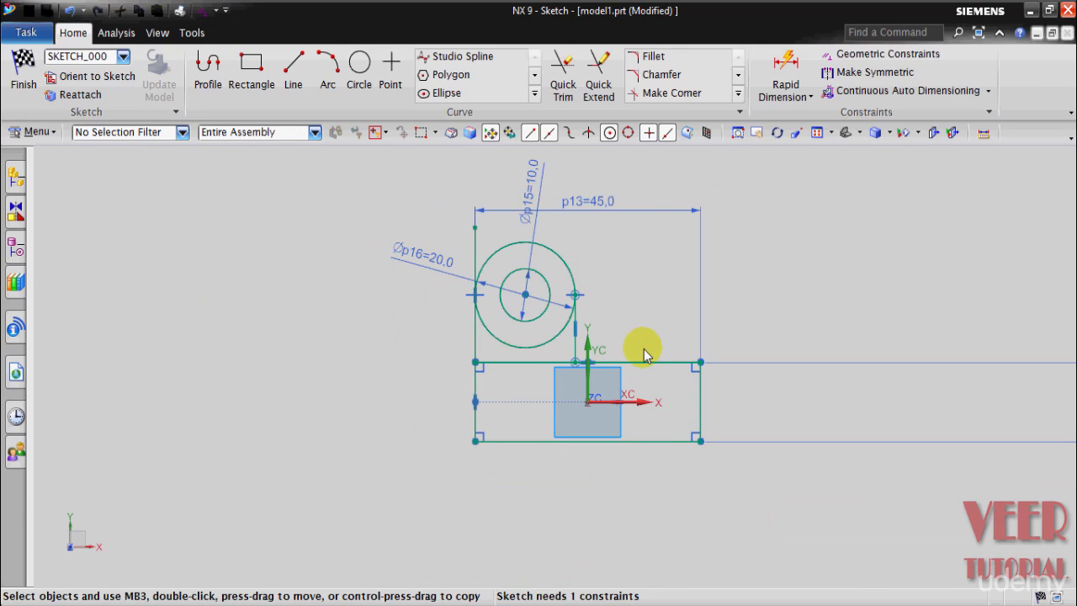
{"action": "scroll", "coordinate": [589, 284], "scroll_direction": "up", "scroll_amount": 4}
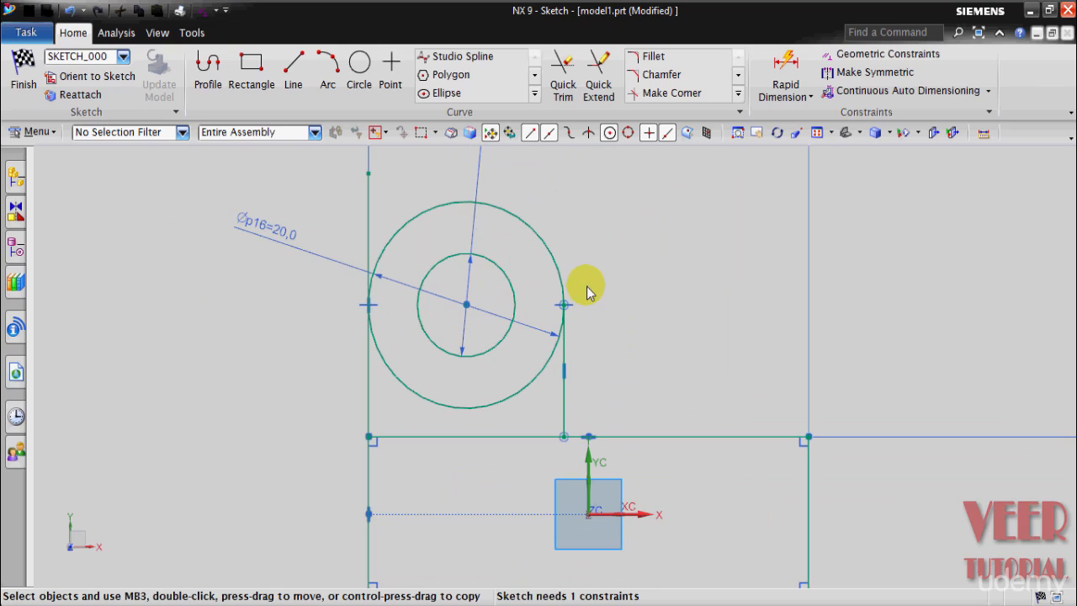
{"action": "left_click", "coordinate": [563, 91]}
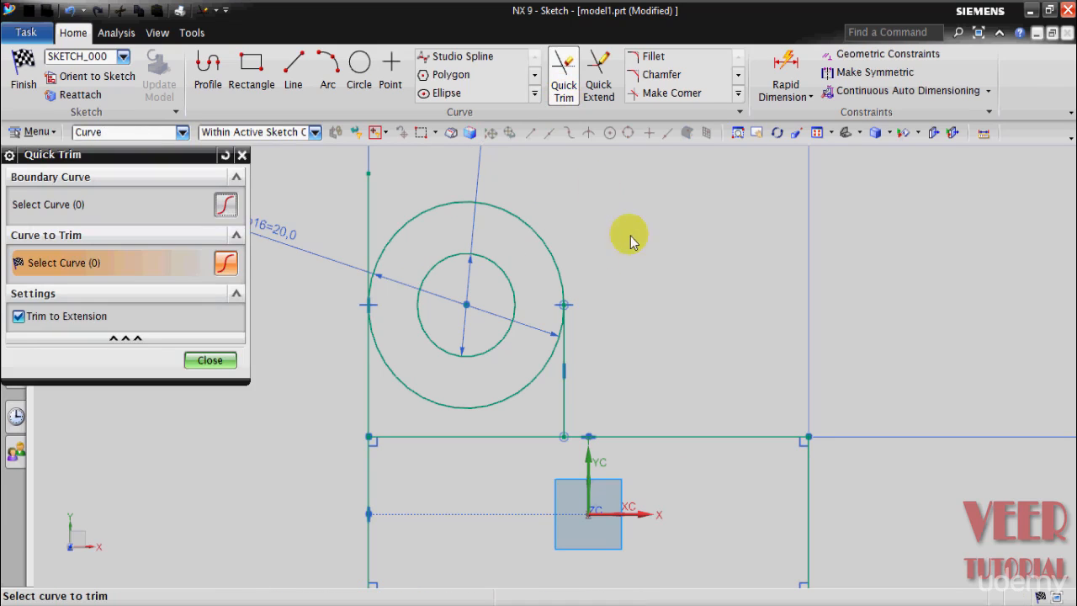
{"action": "left_click", "coordinate": [511, 396]}
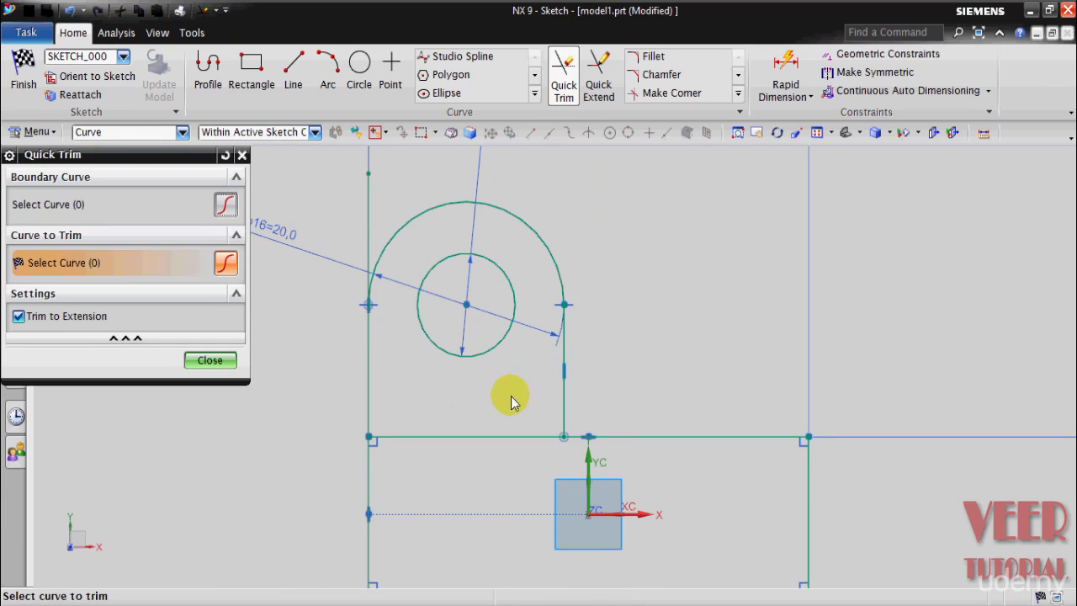
{"action": "left_click", "coordinate": [483, 445]}
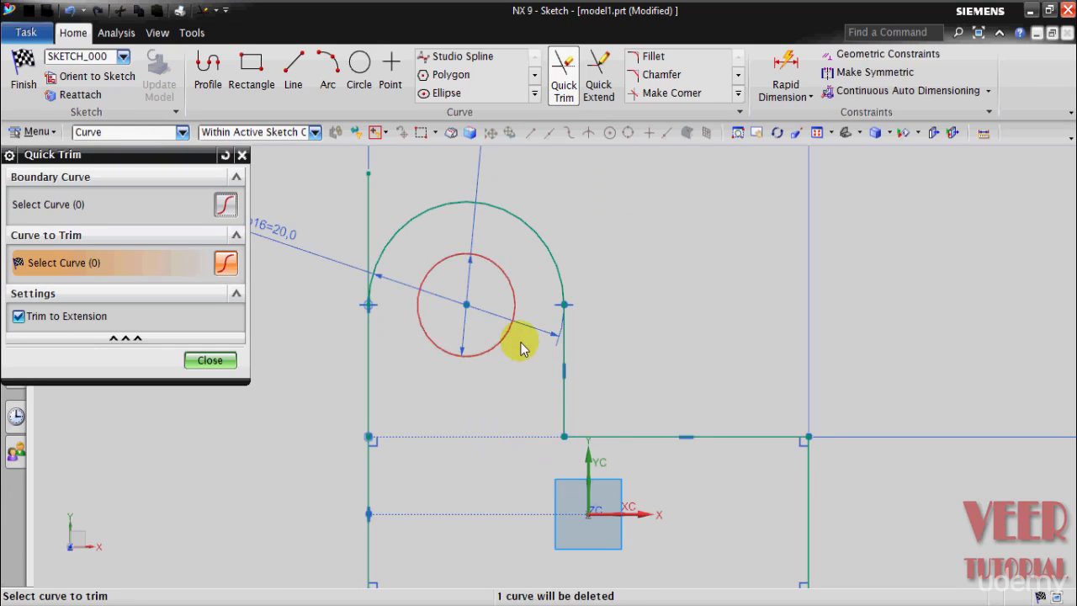
{"action": "left_click", "coordinate": [369, 197]}
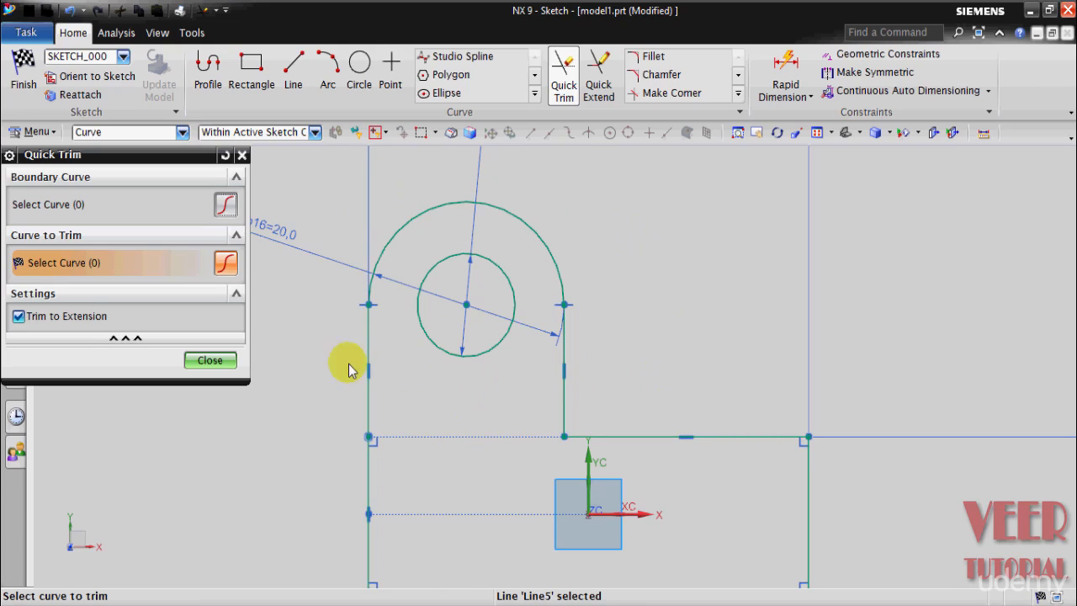
{"action": "left_click", "coordinate": [210, 360]}
{"action": "scroll", "coordinate": [480, 312], "scroll_direction": "down", "scroll_amount": 3}
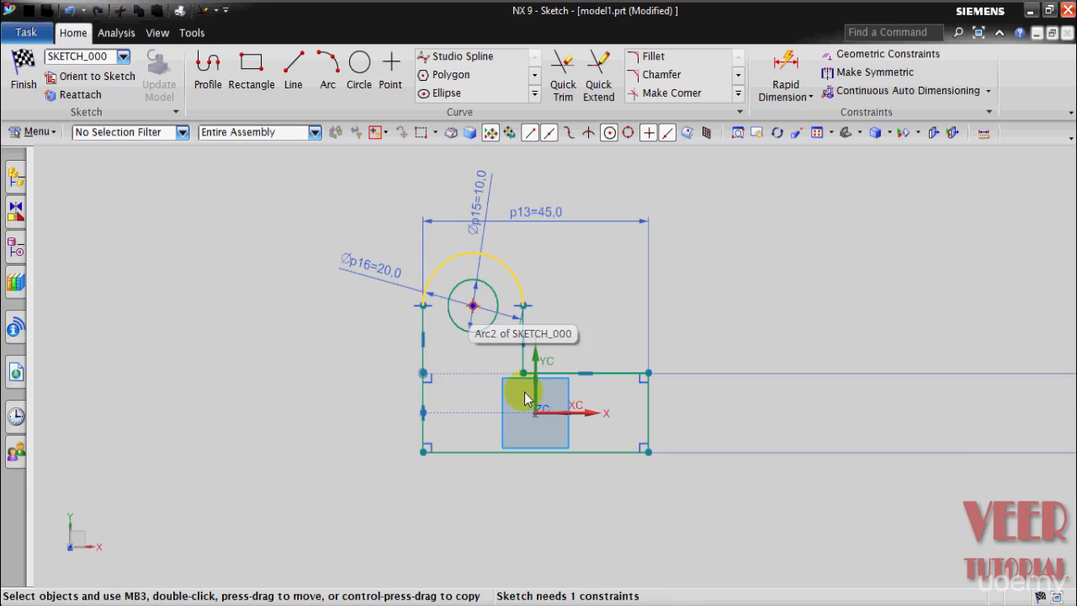
Step: Mirror the lug's arc and its two vertical lines about the sketch's horizontal axis
{"action": "scroll", "coordinate": [484, 337], "scroll_direction": "up", "scroll_amount": 2}
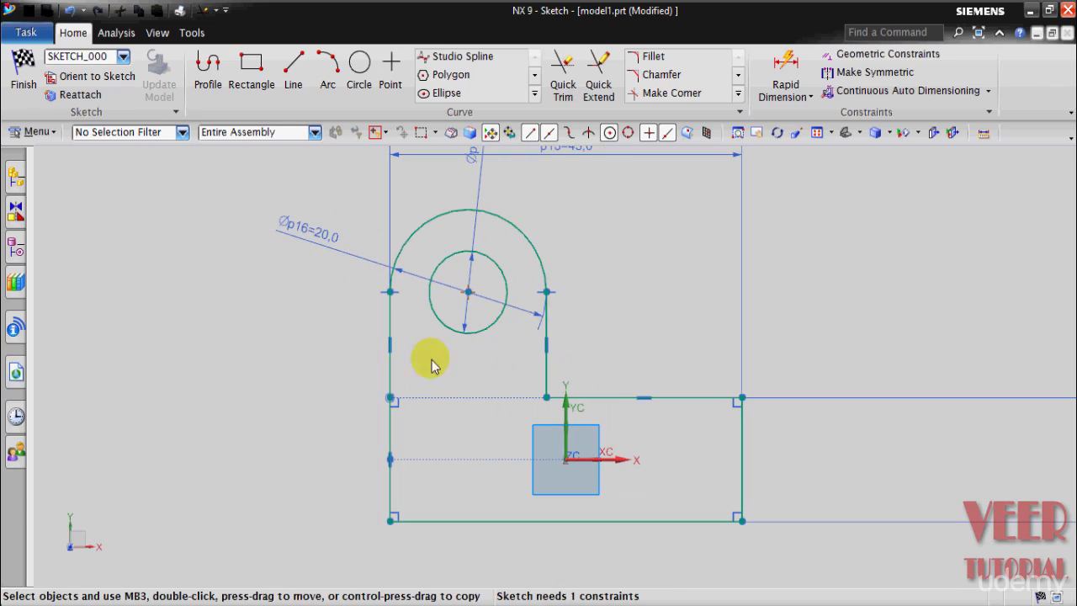
{"action": "scroll", "coordinate": [480, 534], "scroll_direction": "down", "scroll_amount": 2}
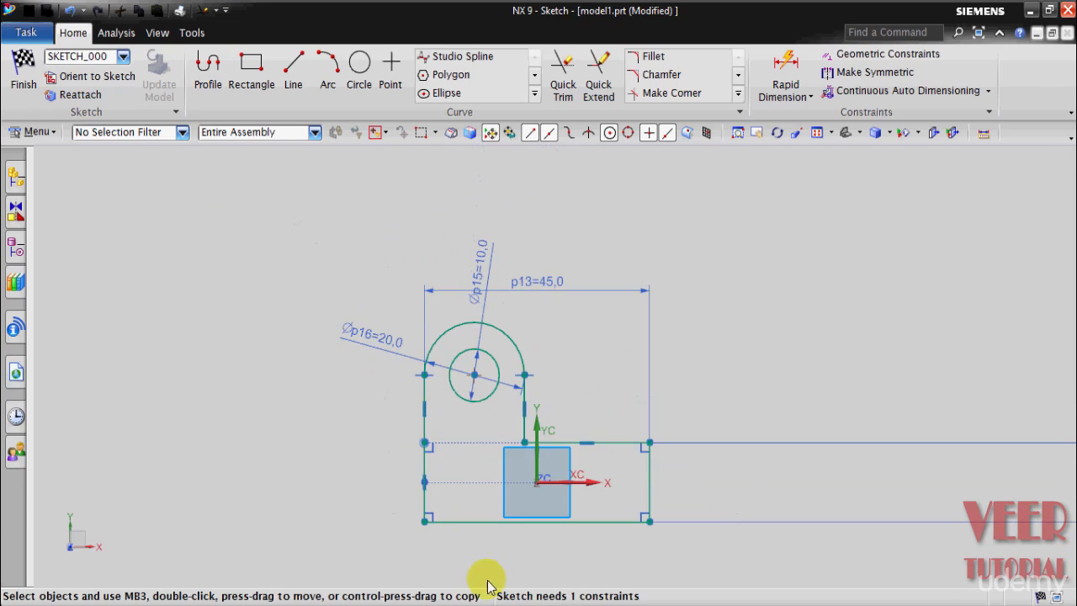
{"action": "scroll", "coordinate": [476, 568], "scroll_direction": "up", "scroll_amount": 2}
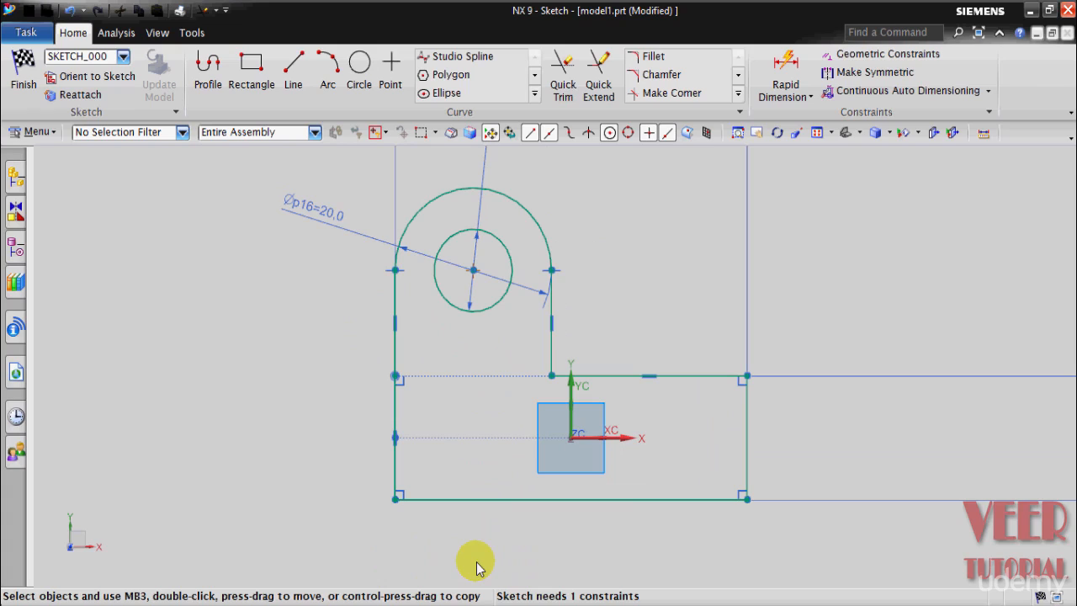
{"action": "left_click", "coordinate": [550, 295]}
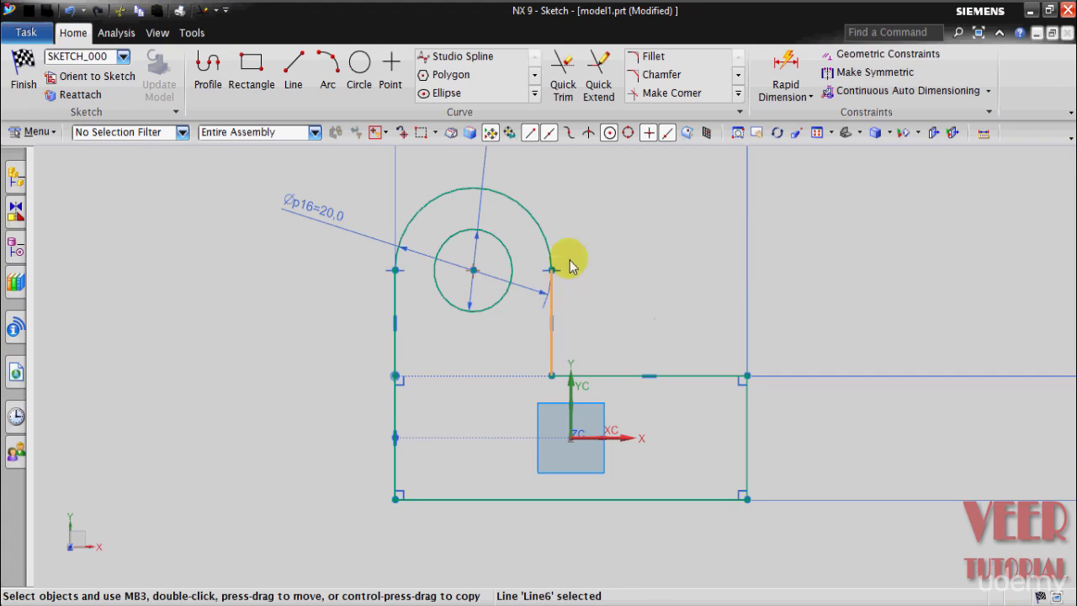
{"action": "left_click", "coordinate": [523, 205]}
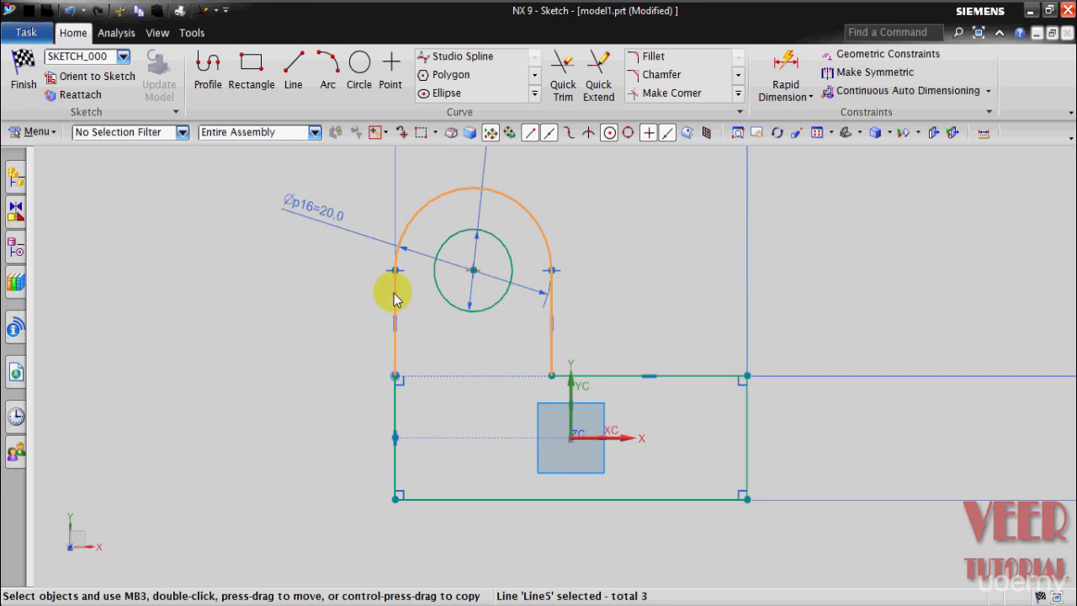
{"action": "left_click", "coordinate": [461, 238]}
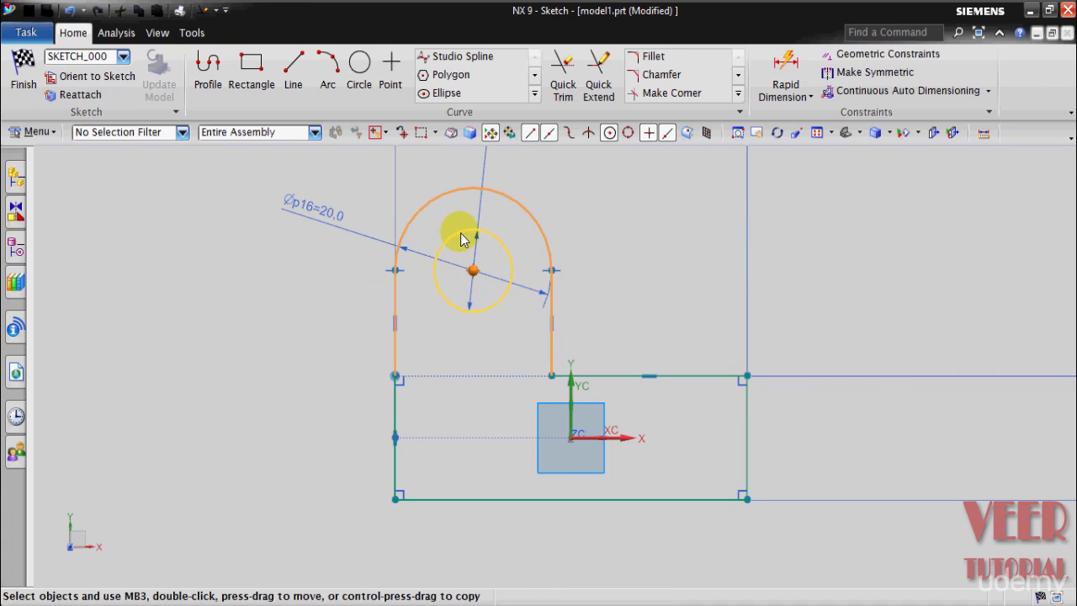
{"action": "left_click", "coordinate": [536, 95]}
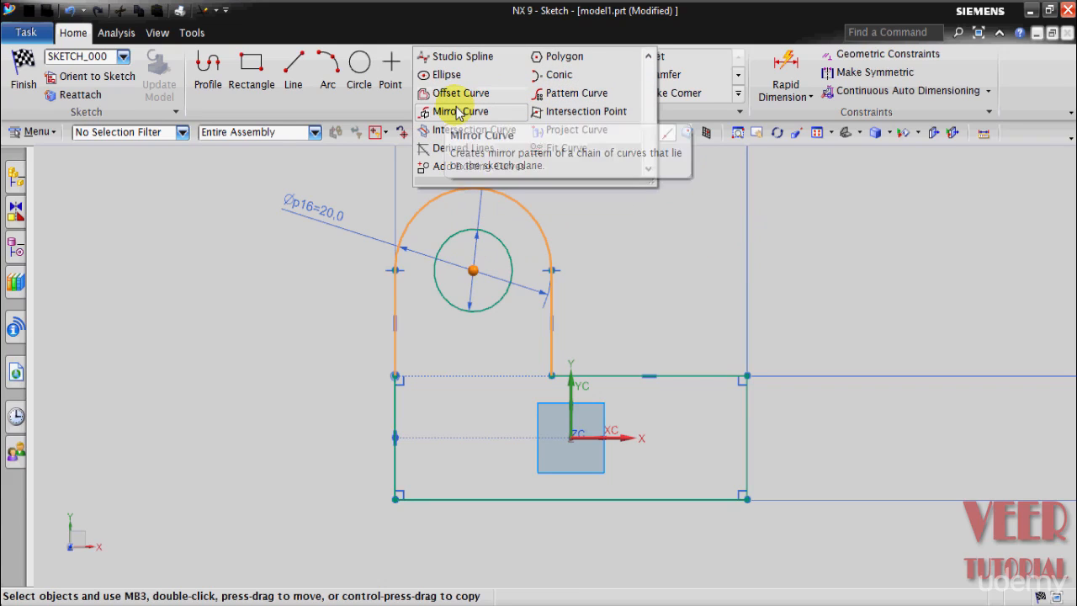
{"action": "left_click", "coordinate": [458, 111]}
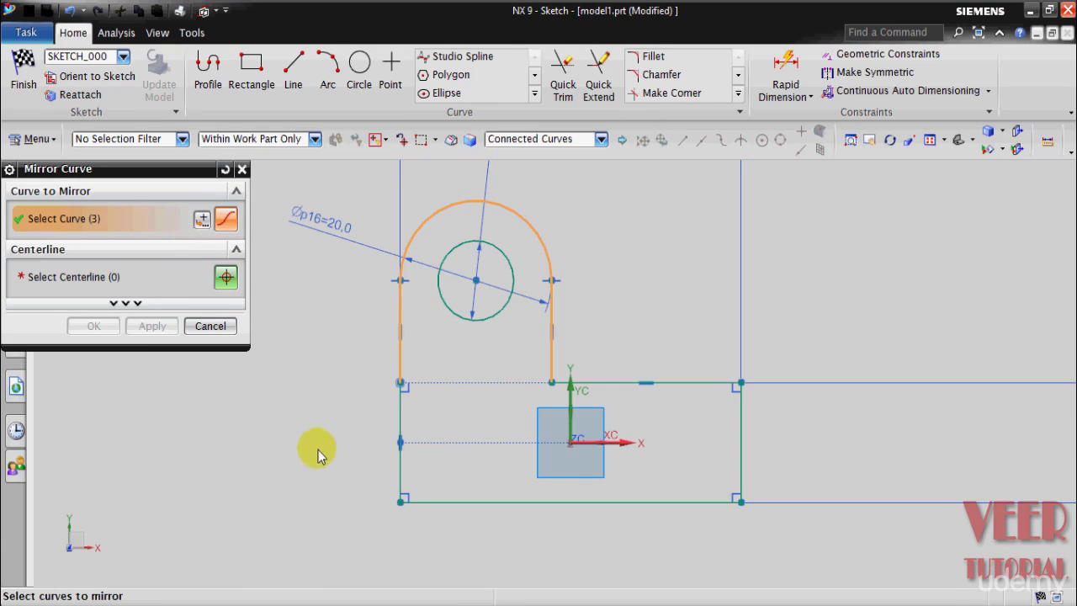
{"action": "left_click", "coordinate": [69, 277]}
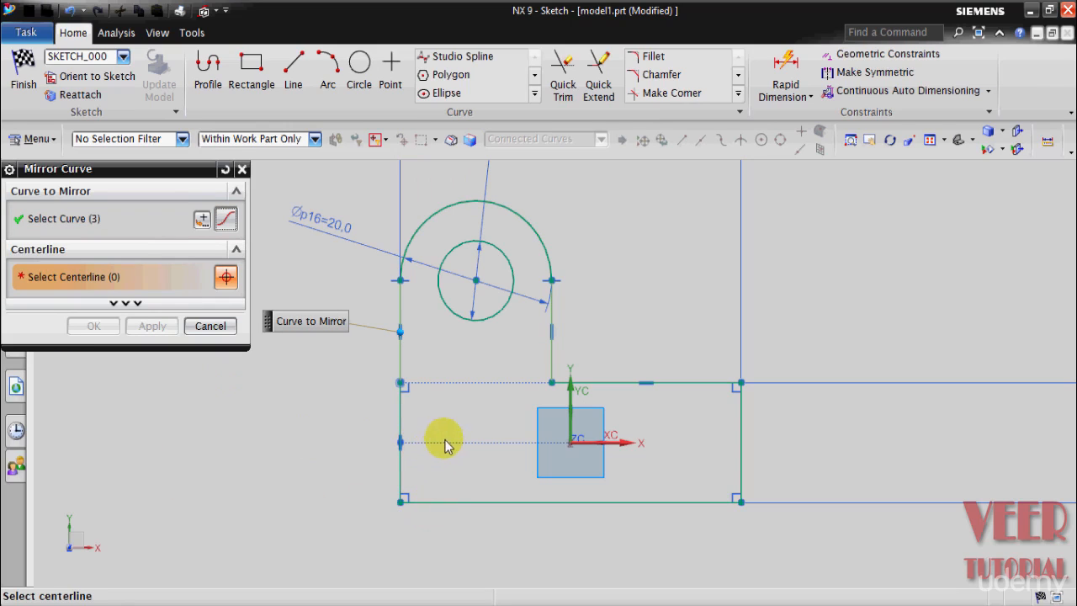
{"action": "left_click", "coordinate": [613, 446]}
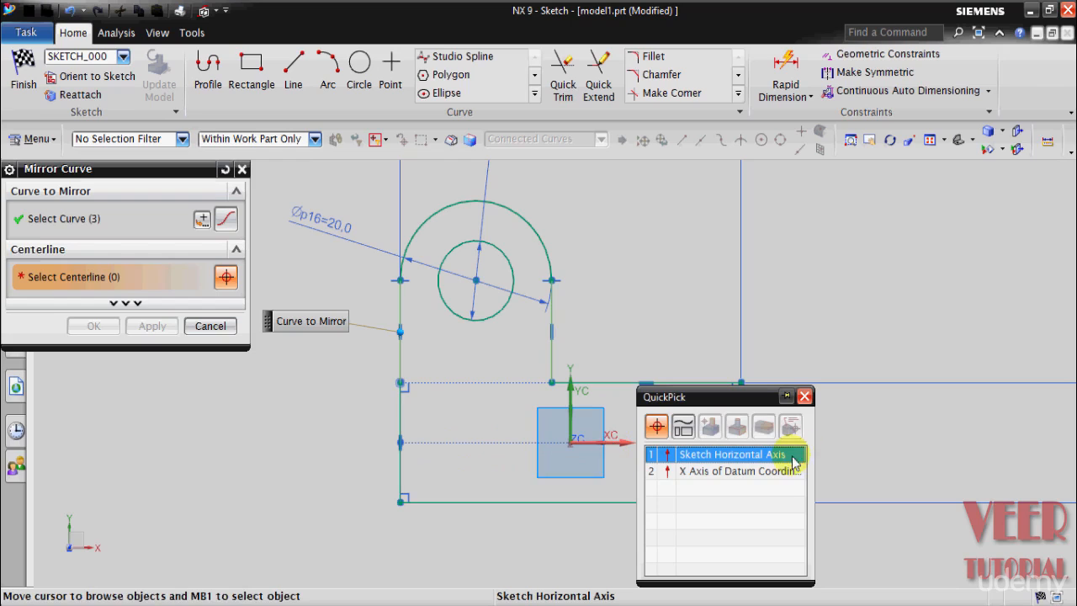
{"action": "left_click", "coordinate": [728, 456]}
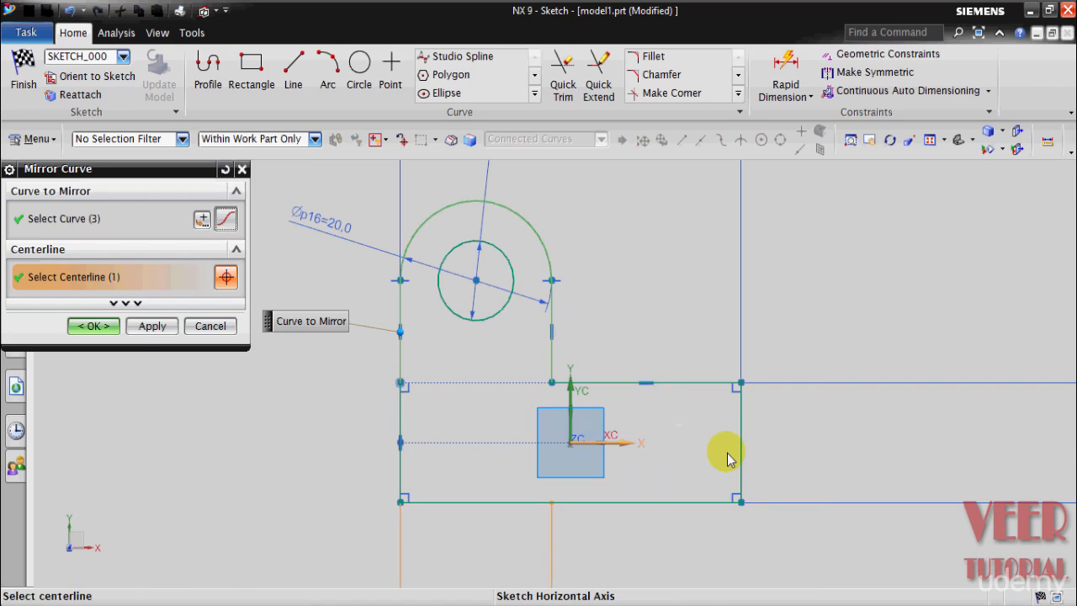
{"action": "scroll", "coordinate": [640, 405], "scroll_direction": "down", "scroll_amount": 3}
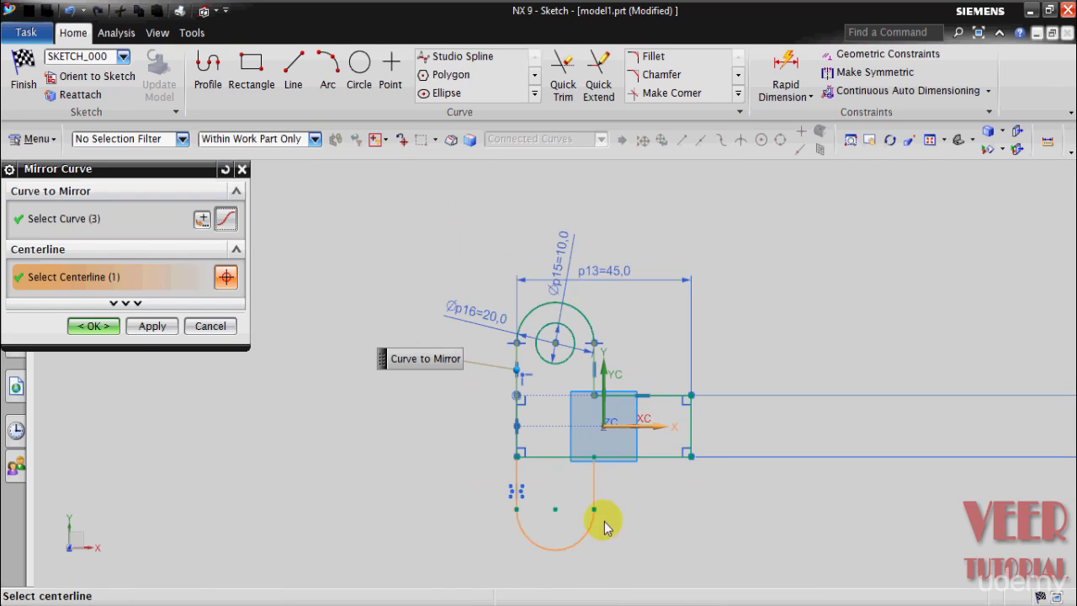
{"action": "left_click", "coordinate": [145, 326]}
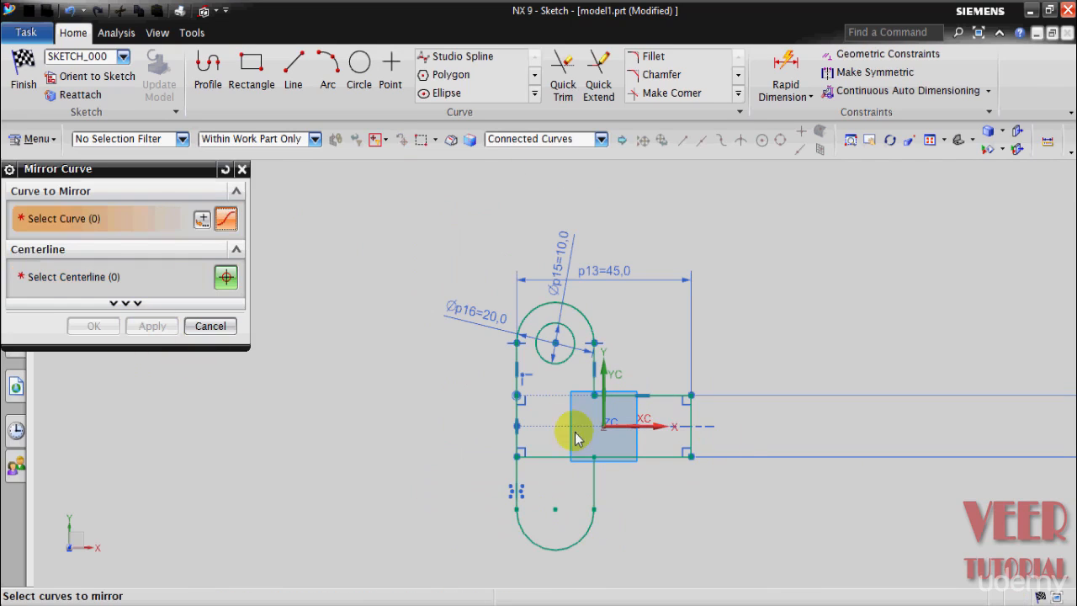
Step: Mirror the 10 mm hole circle about the sketch's horizontal axis
{"action": "scroll", "coordinate": [599, 374], "scroll_direction": "up", "scroll_amount": 2}
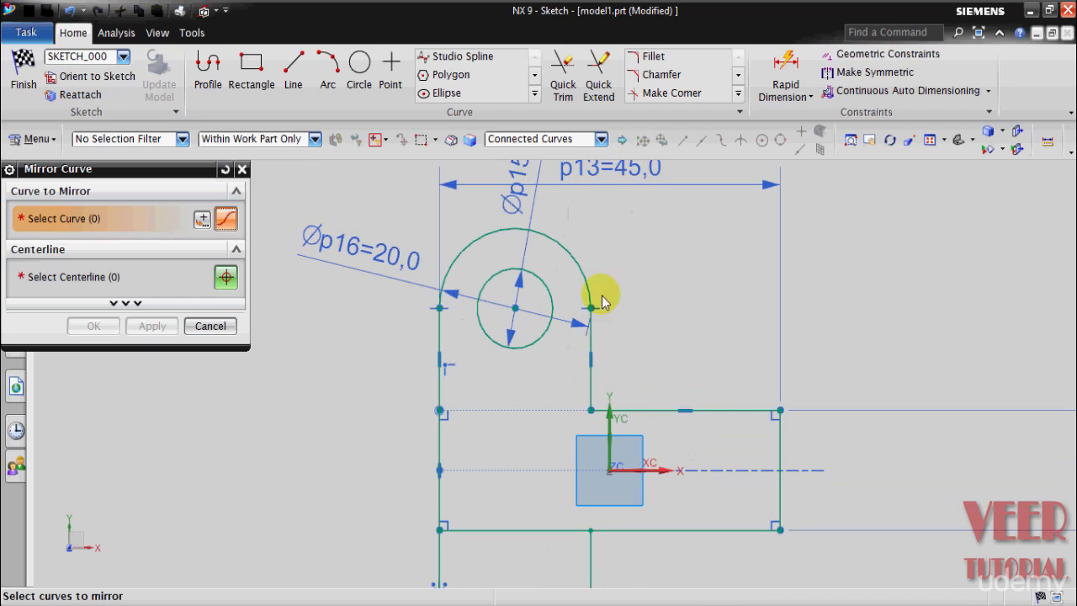
{"action": "scroll", "coordinate": [564, 278], "scroll_direction": "up", "scroll_amount": 2}
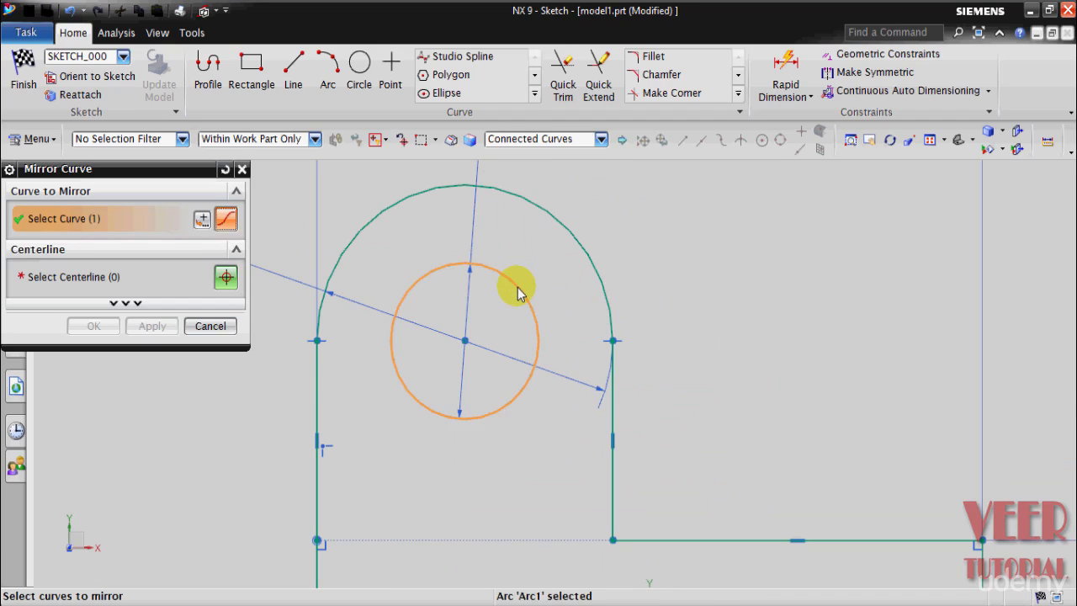
{"action": "scroll", "coordinate": [517, 292], "scroll_direction": "down", "scroll_amount": 3}
{"action": "left_click", "coordinate": [173, 276]}
{"action": "scroll", "coordinate": [260, 298], "scroll_direction": "up", "scroll_amount": 2}
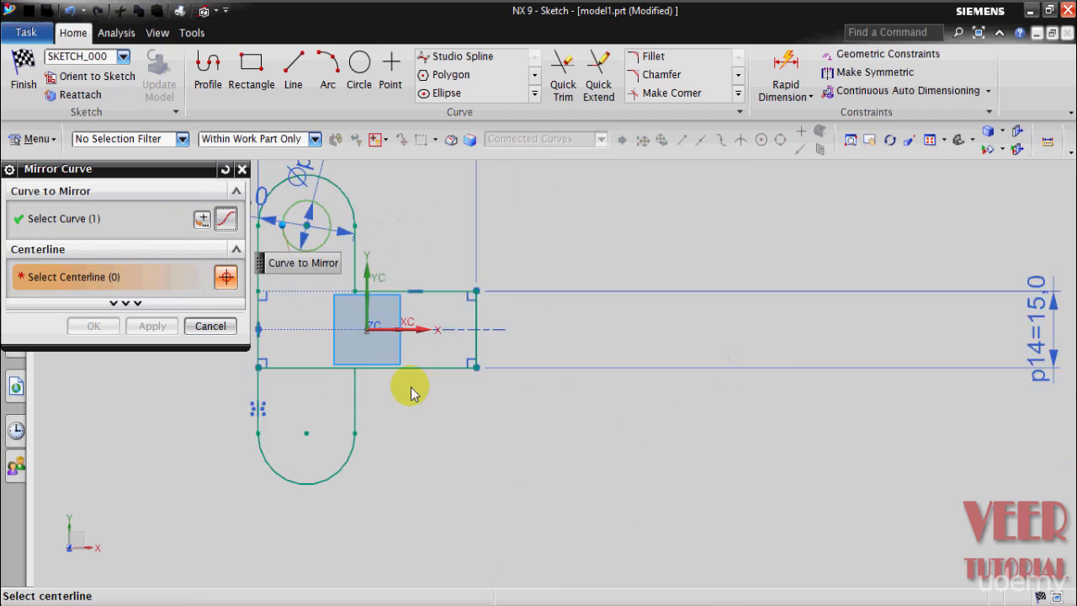
{"action": "scroll", "coordinate": [413, 393], "scroll_direction": "up", "scroll_amount": 1}
{"action": "left_click", "coordinate": [401, 315]}
{"action": "scroll", "coordinate": [665, 421], "scroll_direction": "down", "scroll_amount": 3}
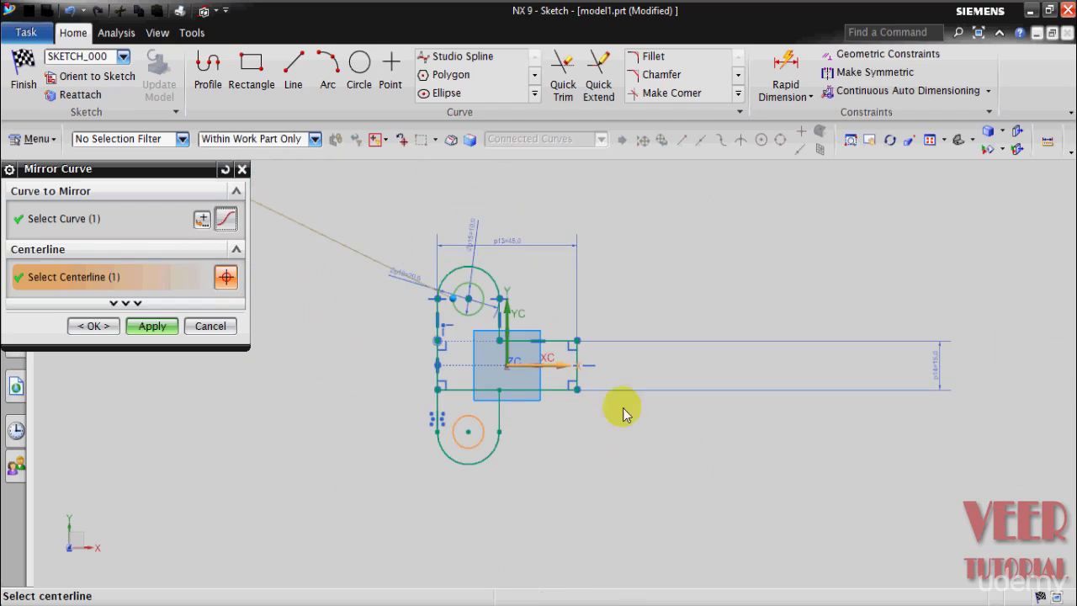
{"action": "left_click", "coordinate": [92, 326]}
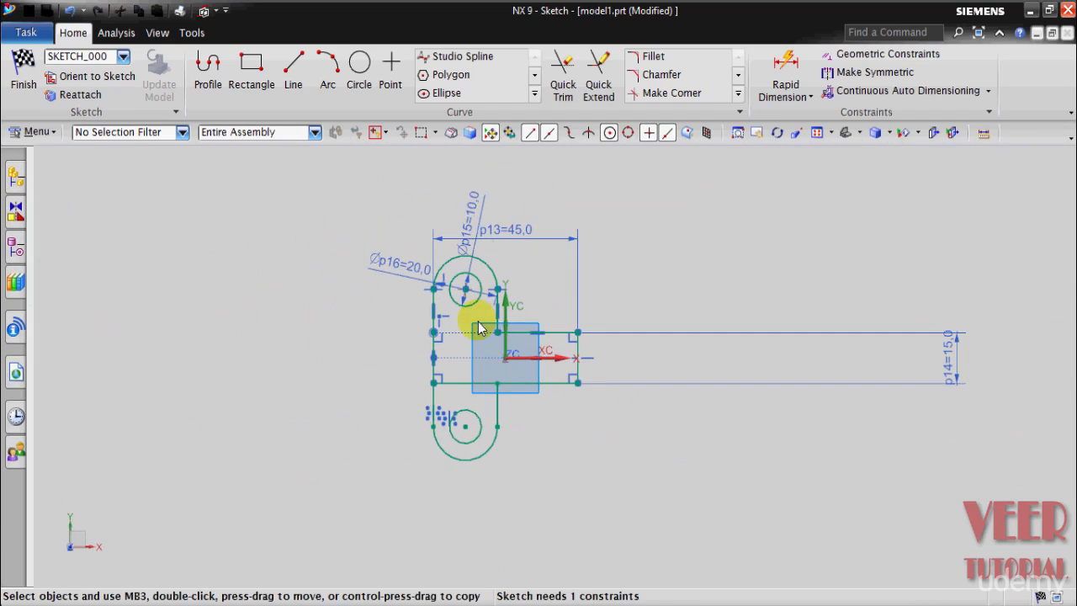
Step: Examine the notched right end of the base plate in drawing 4's plan view, and return to the model1 sketch
{"action": "scroll", "coordinate": [457, 392], "scroll_direction": "up", "scroll_amount": 2}
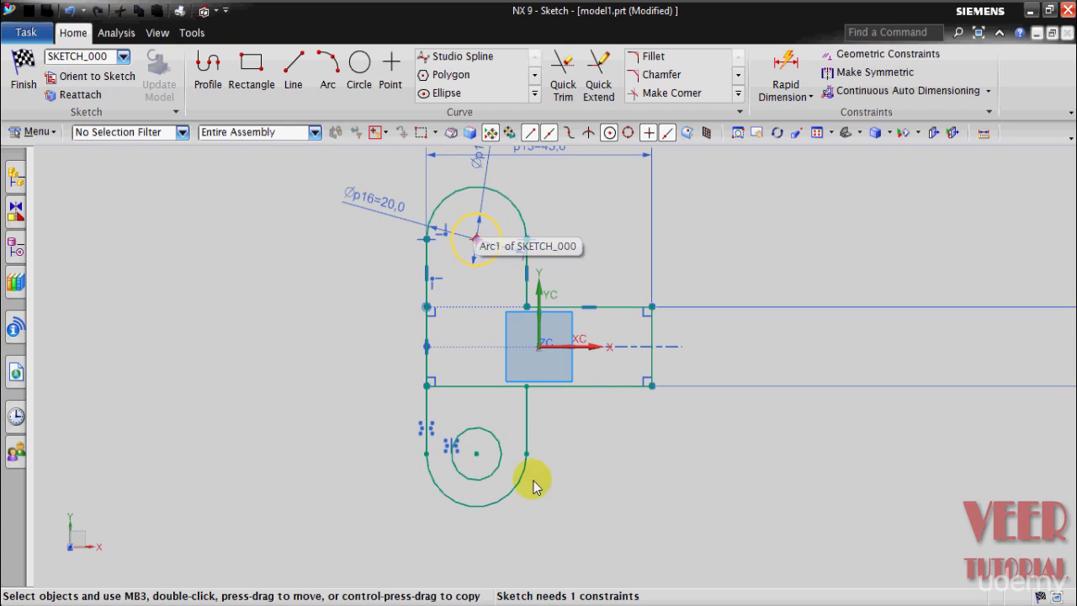
{"action": "mouse_move", "coordinate": [475, 599]}
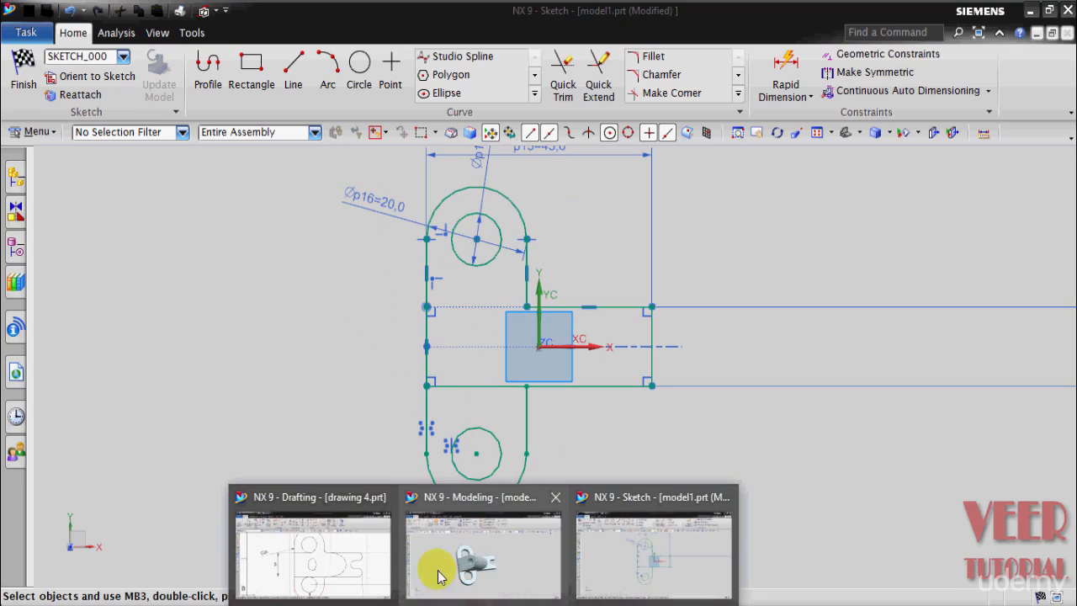
{"action": "left_click", "coordinate": [315, 559]}
{"action": "scroll", "coordinate": [593, 280], "scroll_direction": "down", "scroll_amount": 1}
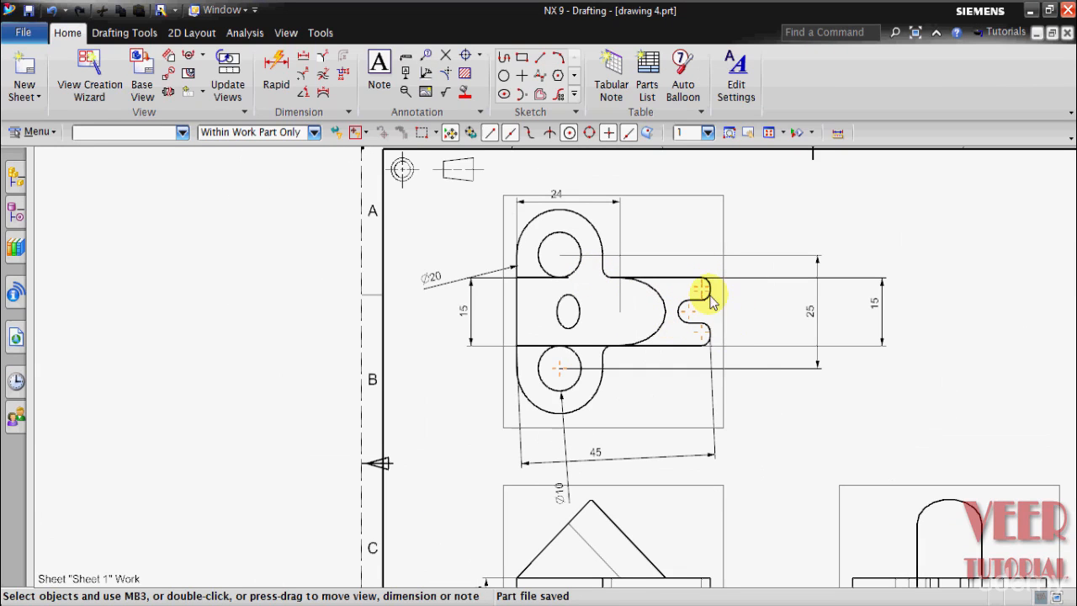
{"action": "mouse_move", "coordinate": [476, 599]}
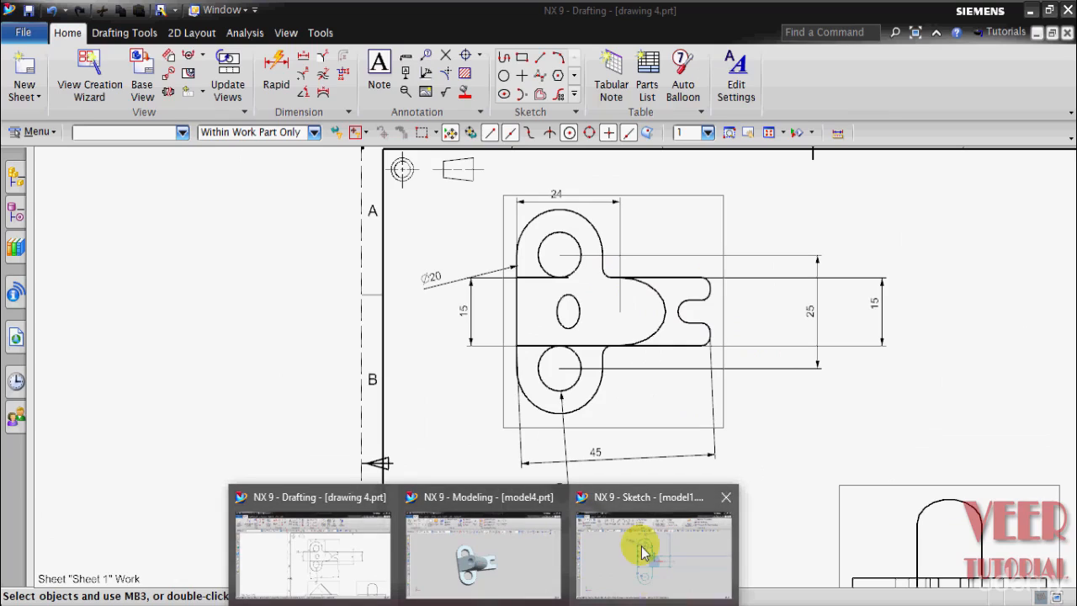
{"action": "left_click", "coordinate": [637, 548]}
Step: Sketch a horizontal line about 12.5 mm long inwards from the midpoint of the rectangle's right edge
{"action": "scroll", "coordinate": [665, 324], "scroll_direction": "up", "scroll_amount": 2}
{"action": "scroll", "coordinate": [558, 433], "scroll_direction": "up", "scroll_amount": 2}
{"action": "scroll", "coordinate": [690, 299], "scroll_direction": "up", "scroll_amount": 2}
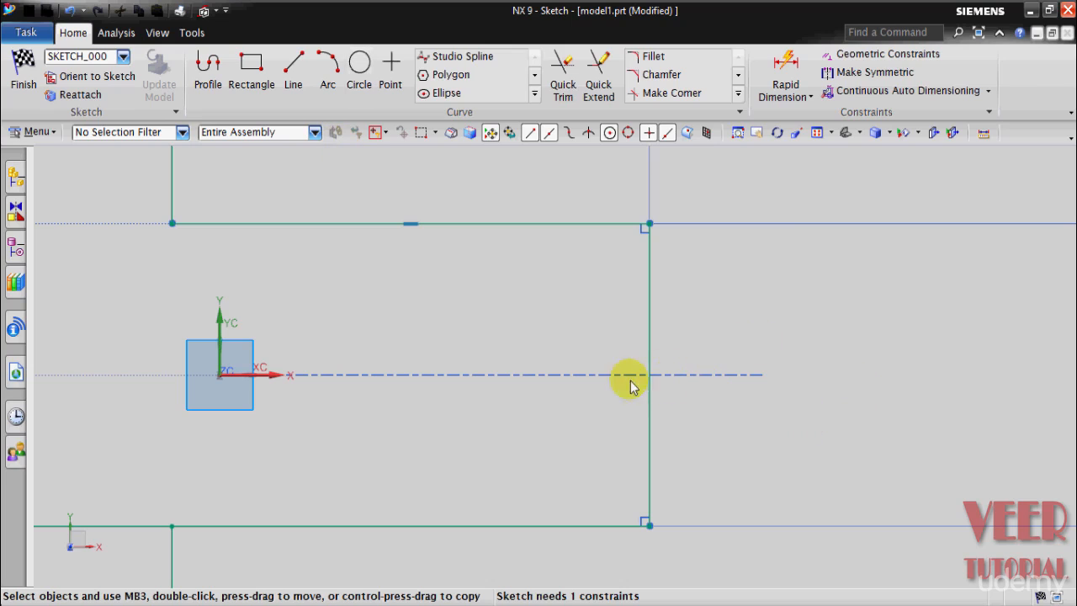
{"action": "left_click", "coordinate": [292, 70]}
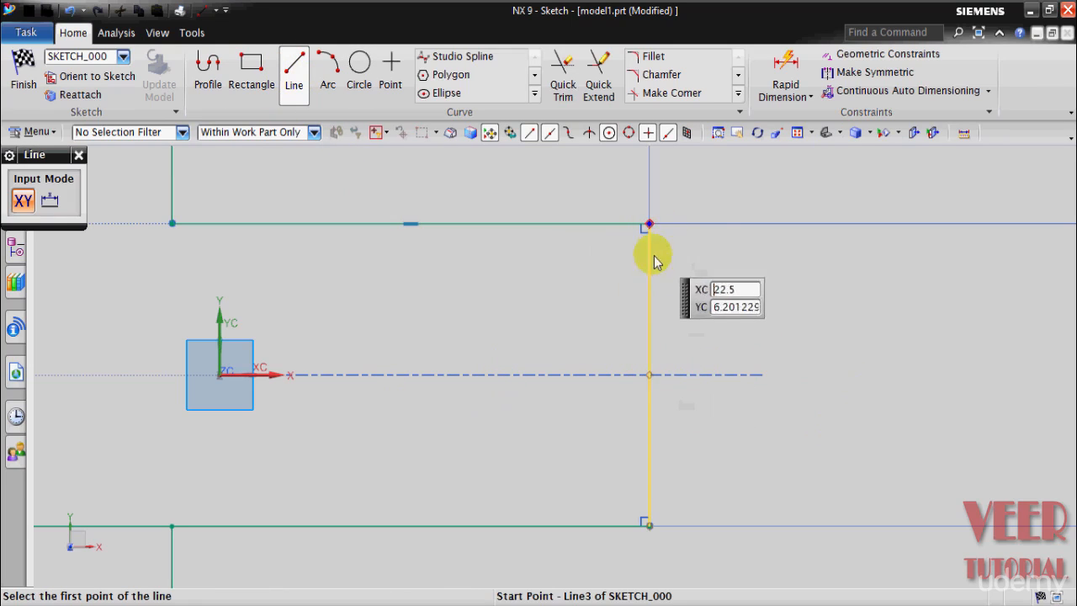
{"action": "left_click", "coordinate": [649, 375]}
{"action": "left_click", "coordinate": [736, 390]}
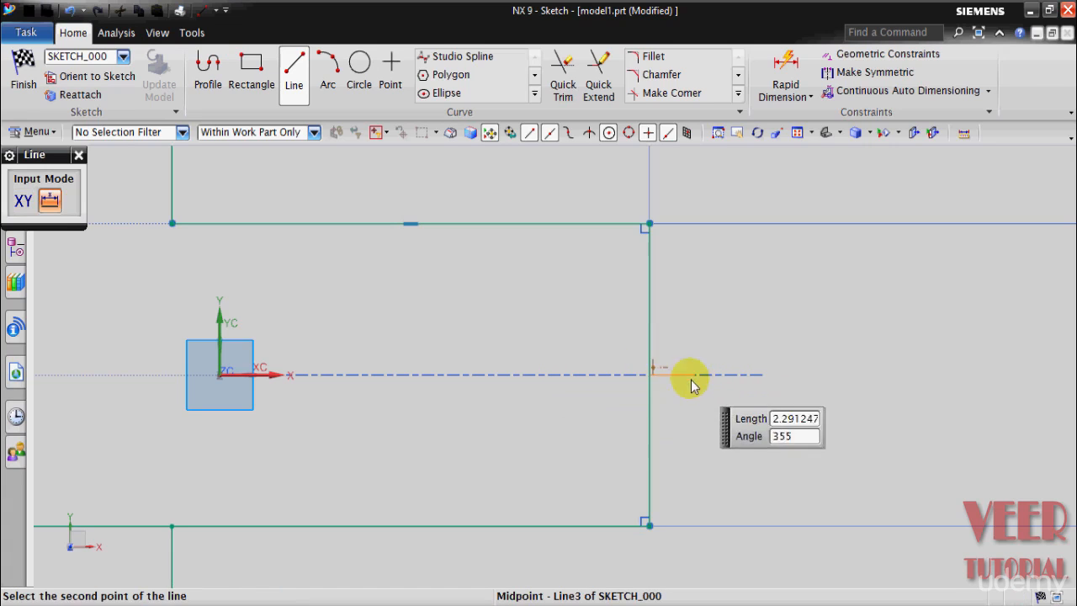
{"action": "left_click", "coordinate": [406, 371]}
{"action": "key", "text": "Escape"}
Step: Convert the horizontal line at the right edge's midpoint to a reference line
{"action": "left_click", "coordinate": [583, 379]}
{"action": "right_click", "coordinate": [582, 378]}
{"action": "left_click", "coordinate": [661, 173]}
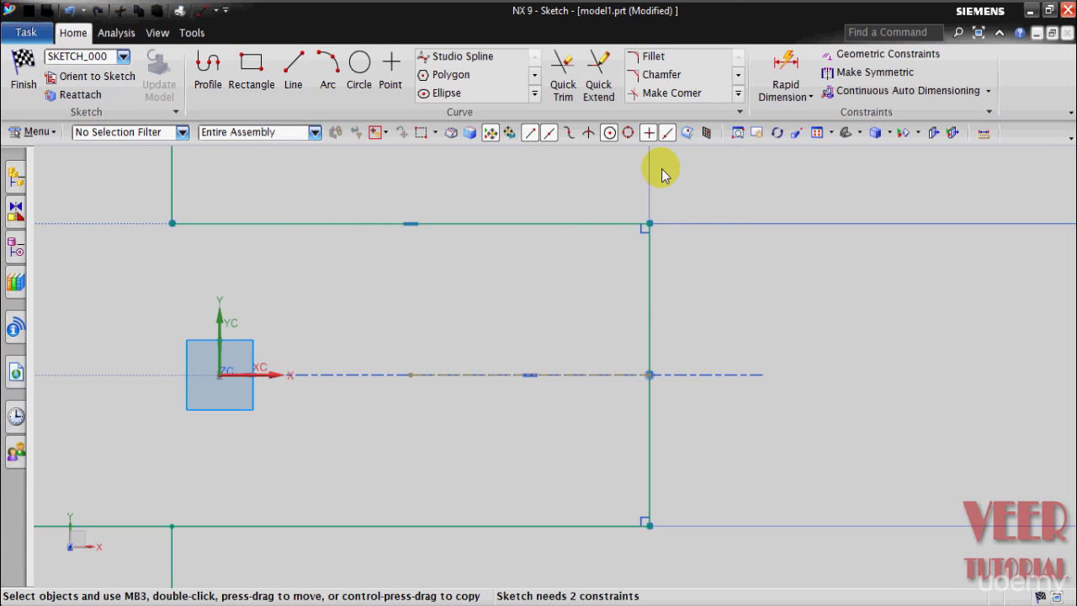
Step: Sketch a two-point rectangle 5 mm wide and 5 mm high, starting on the plate's right edge and extending inwards across the reference line
{"action": "left_click", "coordinate": [262, 90]}
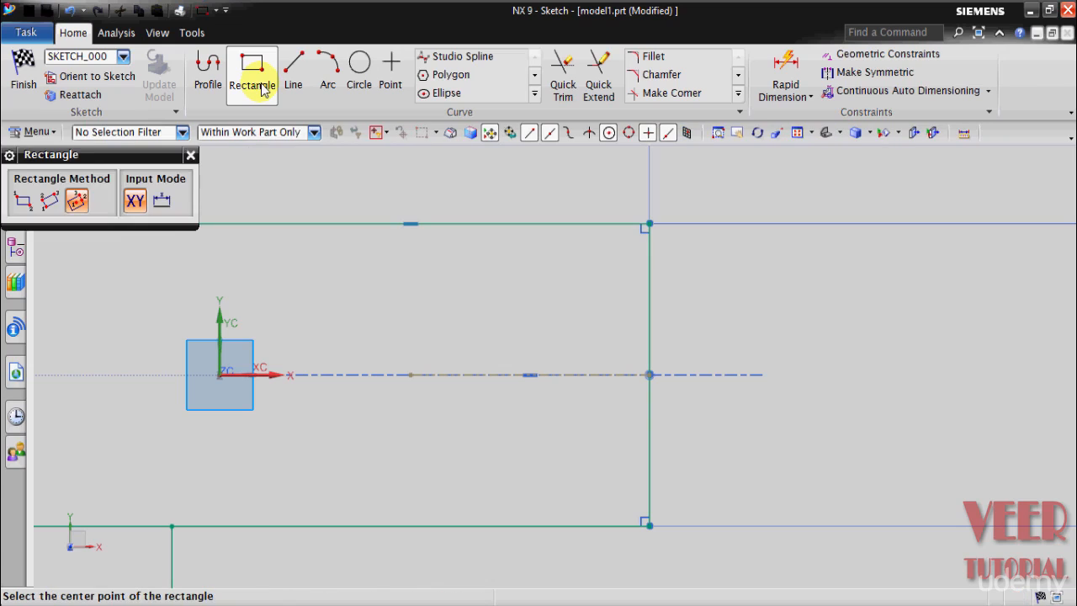
{"action": "left_click", "coordinate": [23, 202]}
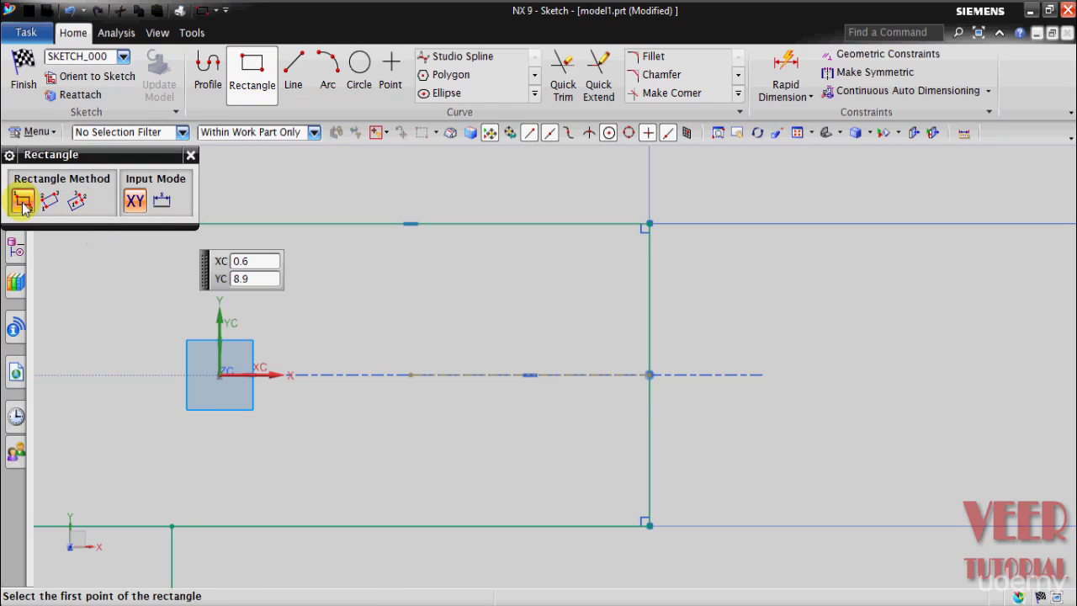
{"action": "left_click", "coordinate": [649, 310]}
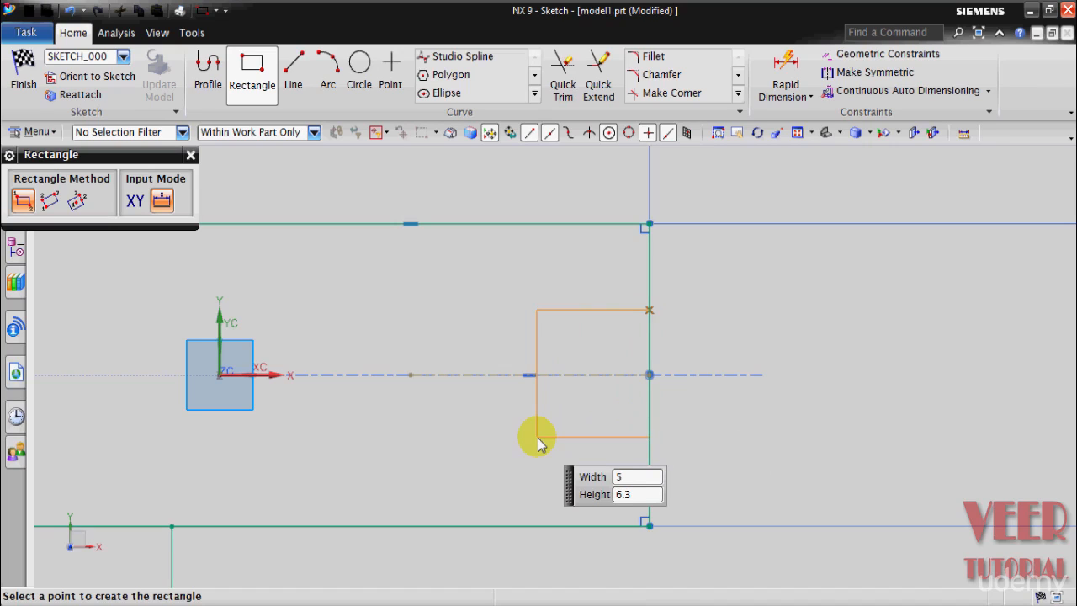
{"action": "type", "text": "5"}
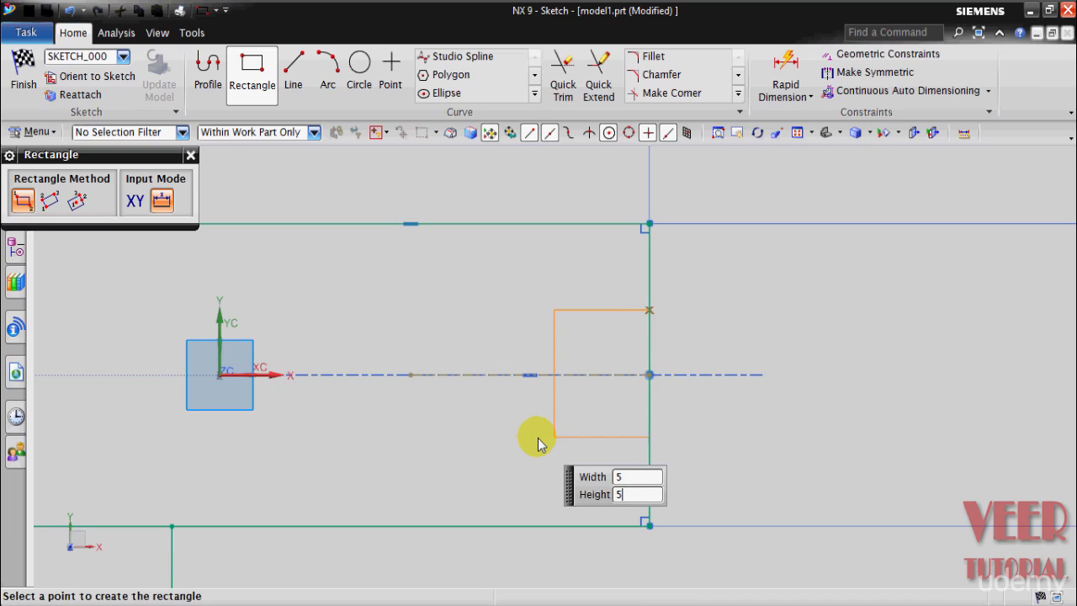
{"action": "key", "text": "Tab"}
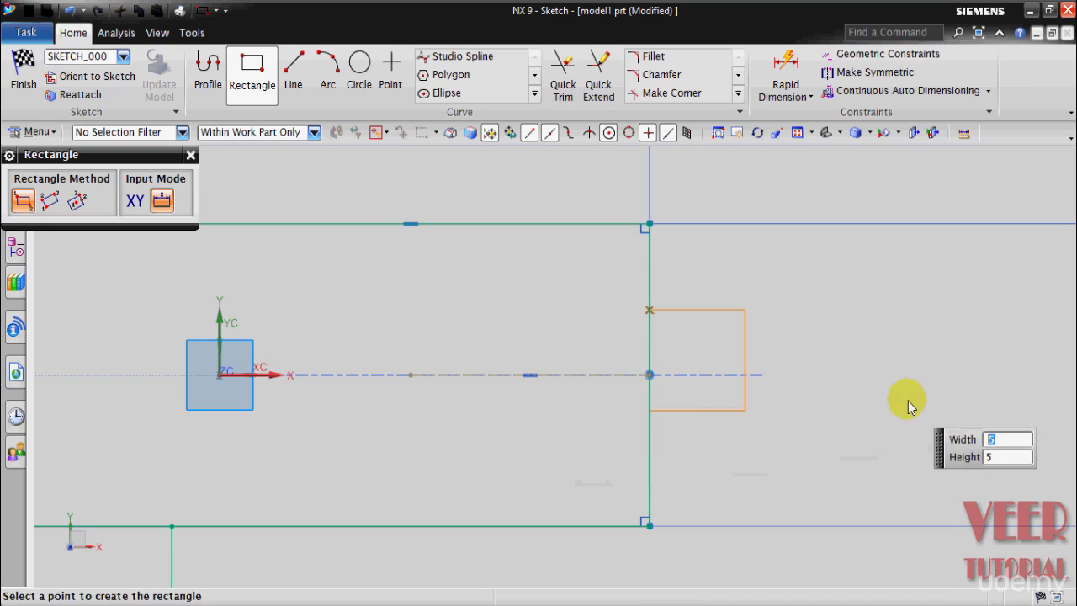
{"action": "left_click", "coordinate": [477, 405]}
{"action": "key", "text": "Escape"}
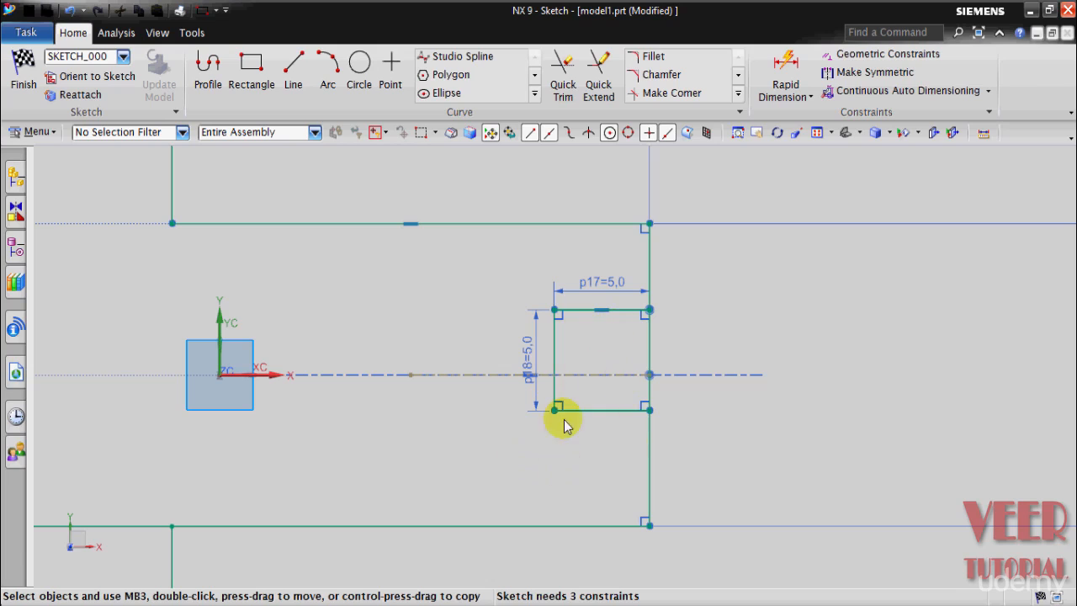
Step: Make the small rectangle's upper and lower sides symmetric about the horizontal reference line
{"action": "left_click", "coordinate": [862, 74]}
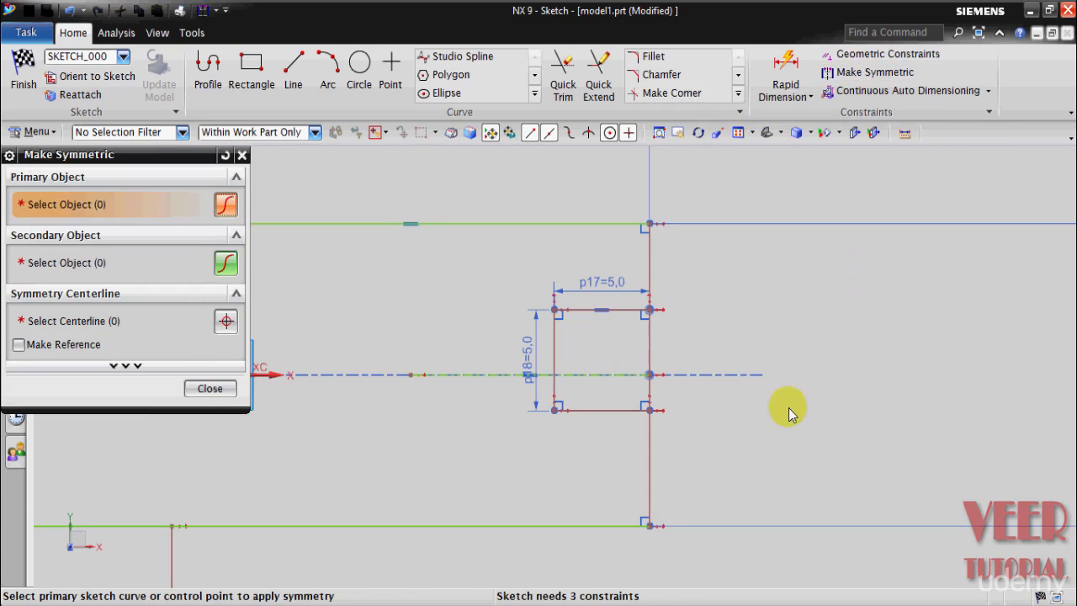
{"action": "left_click", "coordinate": [611, 310]}
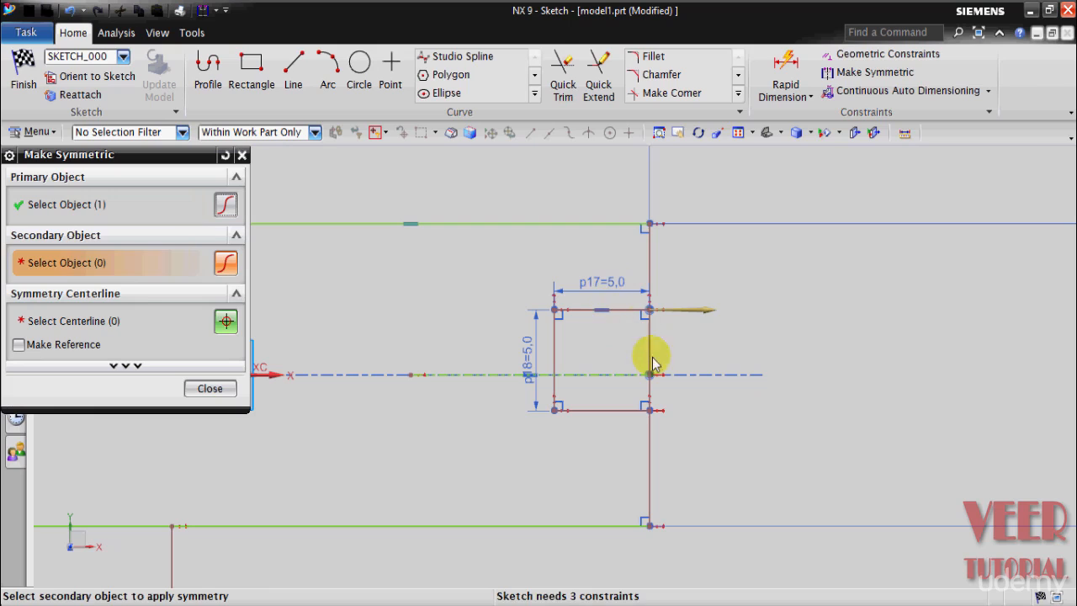
{"action": "scroll", "coordinate": [581, 417], "scroll_direction": "up", "scroll_amount": 3}
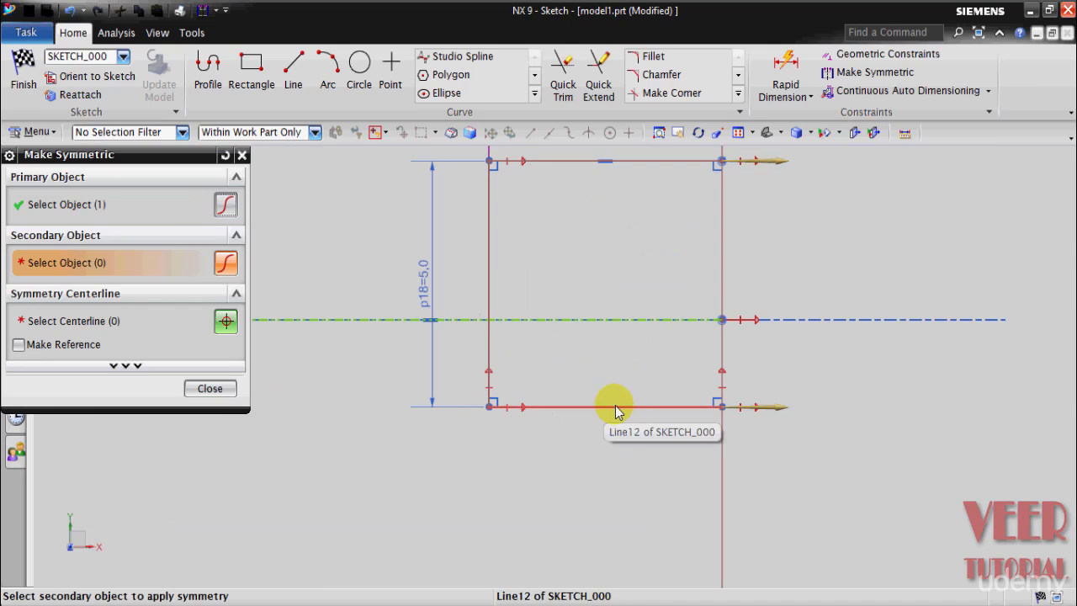
{"action": "left_click", "coordinate": [615, 409]}
{"action": "scroll", "coordinate": [613, 421], "scroll_direction": "down", "scroll_amount": 1}
{"action": "scroll", "coordinate": [606, 430], "scroll_direction": "down", "scroll_amount": 2}
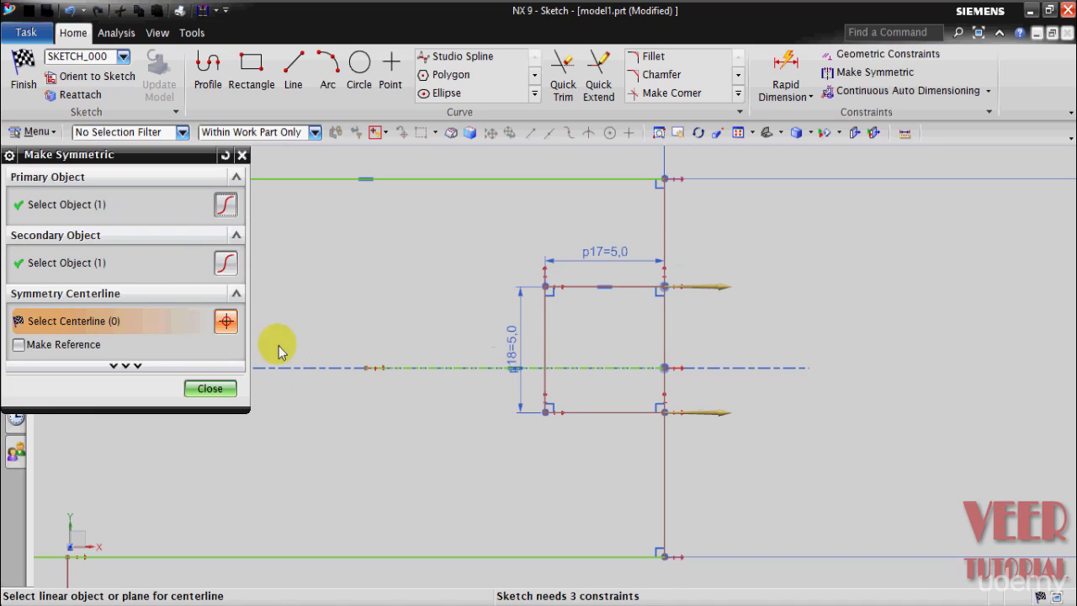
{"action": "left_click", "coordinate": [609, 368]}
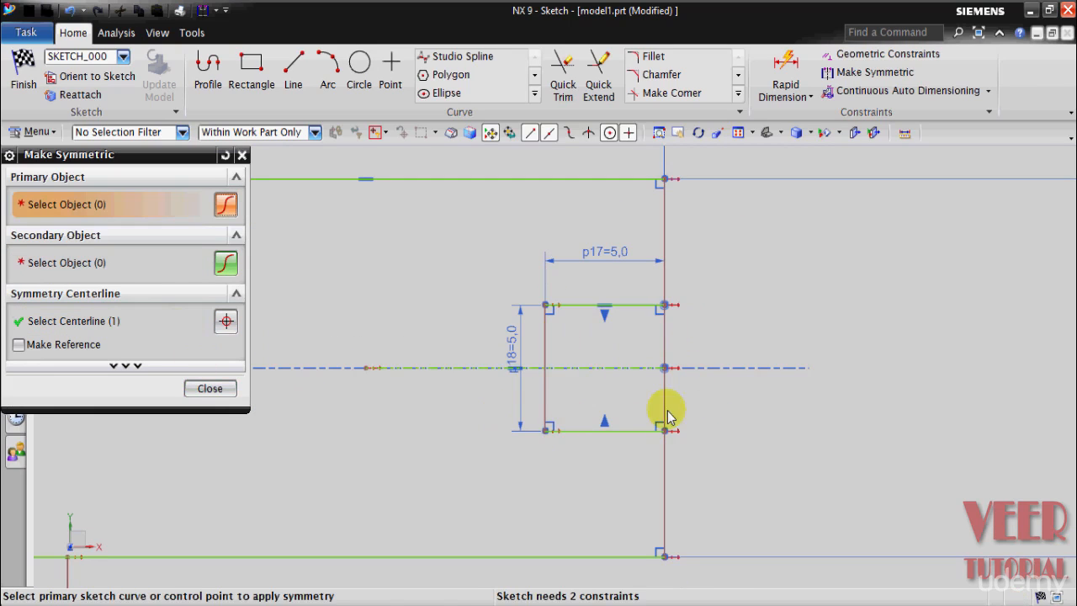
{"action": "left_click", "coordinate": [210, 390]}
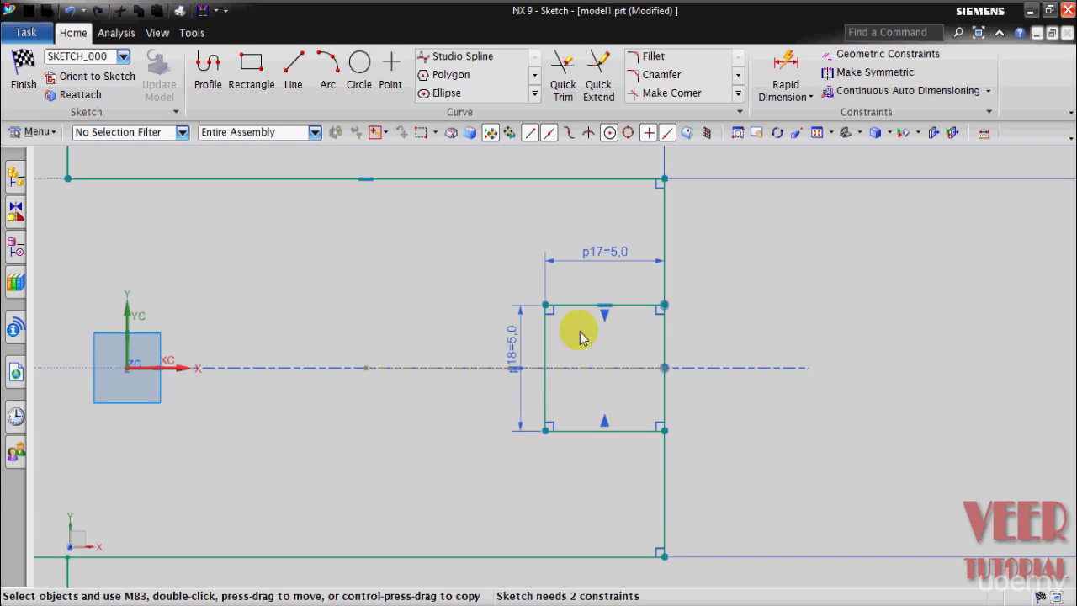
Step: Sketch a circle centred on the midpoint of the small rectangle's left side and passing through its upper-left corner
{"action": "left_click", "coordinate": [360, 65]}
{"action": "scroll", "coordinate": [522, 360], "scroll_direction": "up", "scroll_amount": 3}
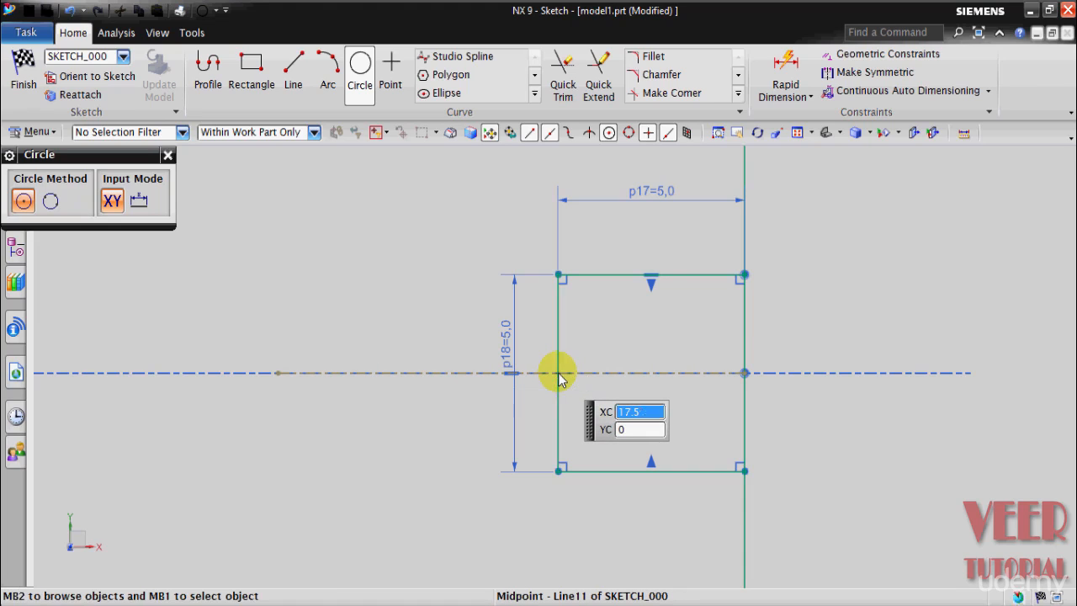
{"action": "left_click", "coordinate": [558, 373]}
{"action": "left_click", "coordinate": [599, 383]}
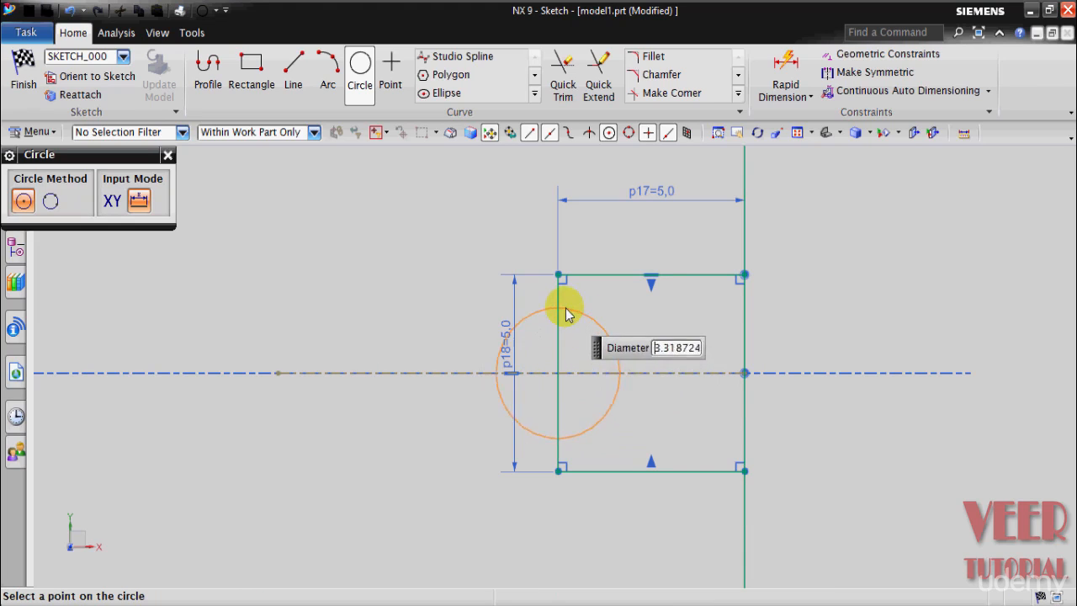
{"action": "left_click", "coordinate": [559, 275]}
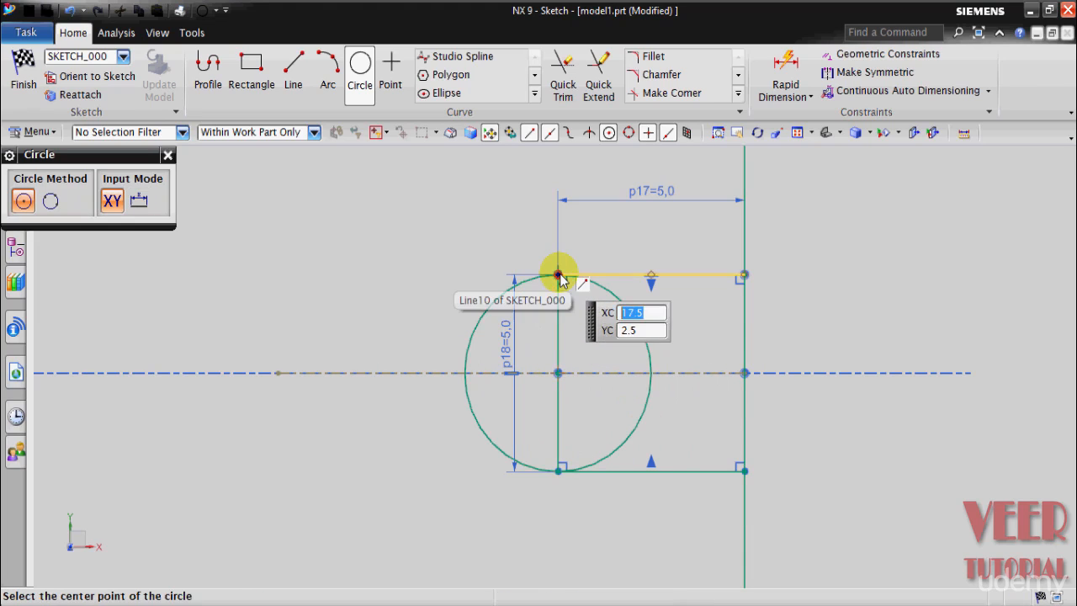
{"action": "left_click", "coordinate": [168, 155]}
{"action": "scroll", "coordinate": [473, 370], "scroll_direction": "down", "scroll_amount": 2}
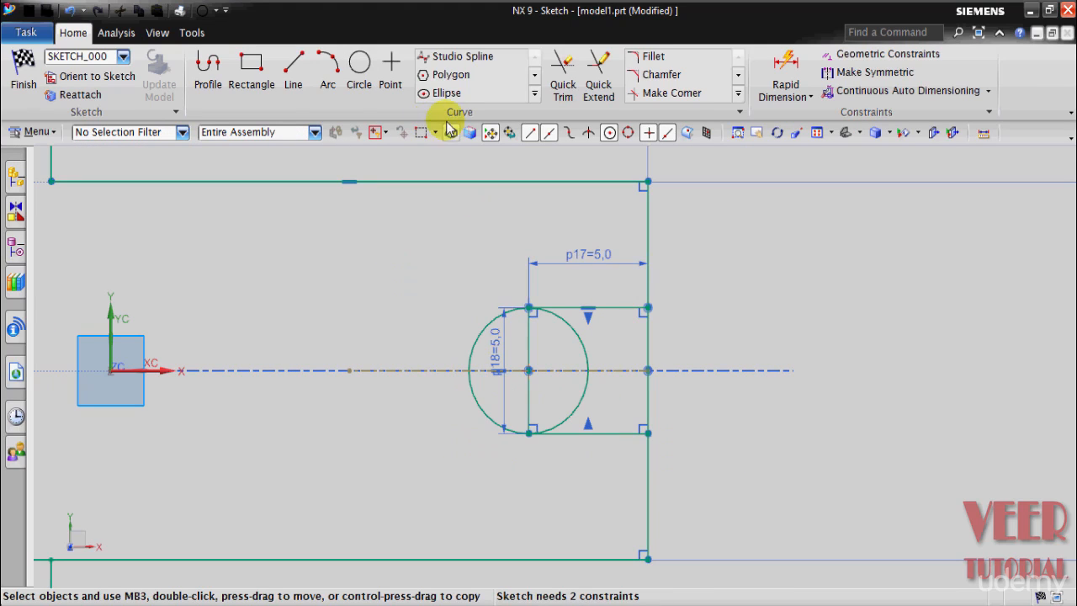
Step: Trim away the circle's right half and the small rectangle's left side to form the notch's rounded end
{"action": "left_click", "coordinate": [562, 91]}
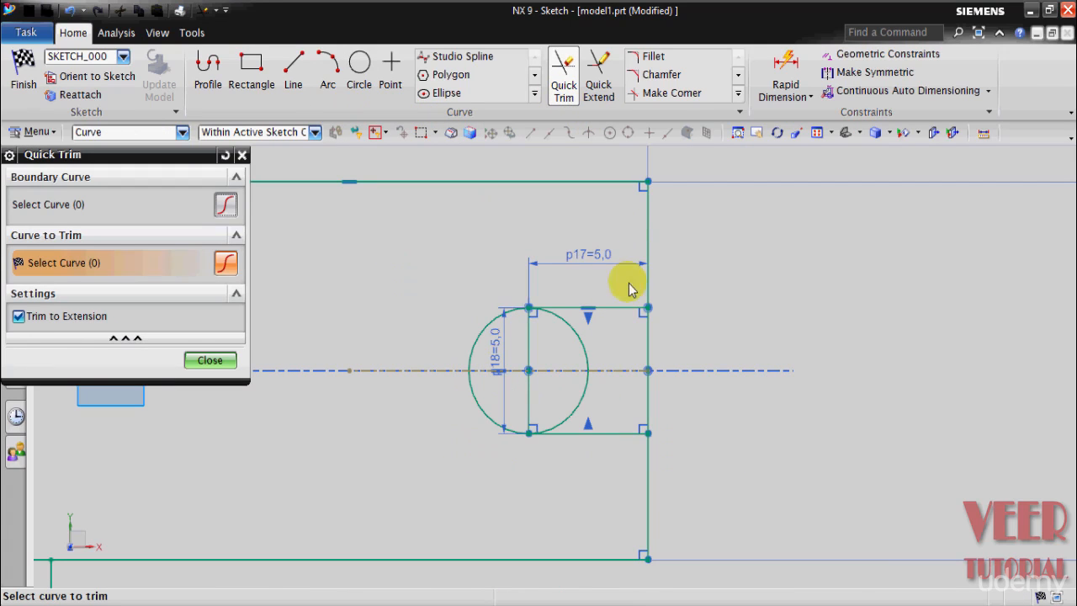
{"action": "left_click", "coordinate": [587, 345]}
{"action": "left_click", "coordinate": [583, 395]}
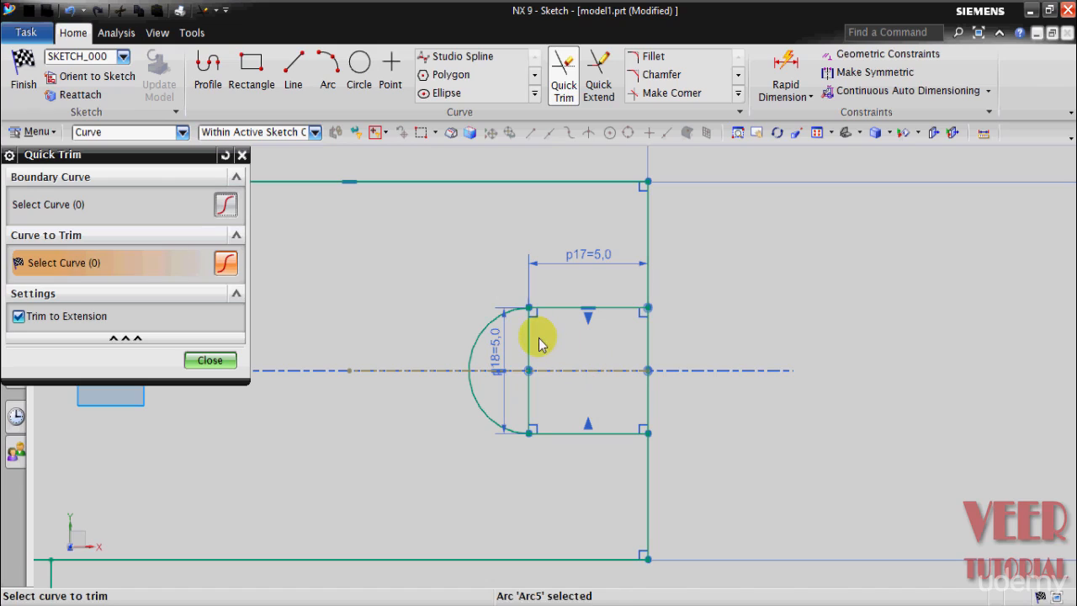
{"action": "left_click", "coordinate": [528, 403]}
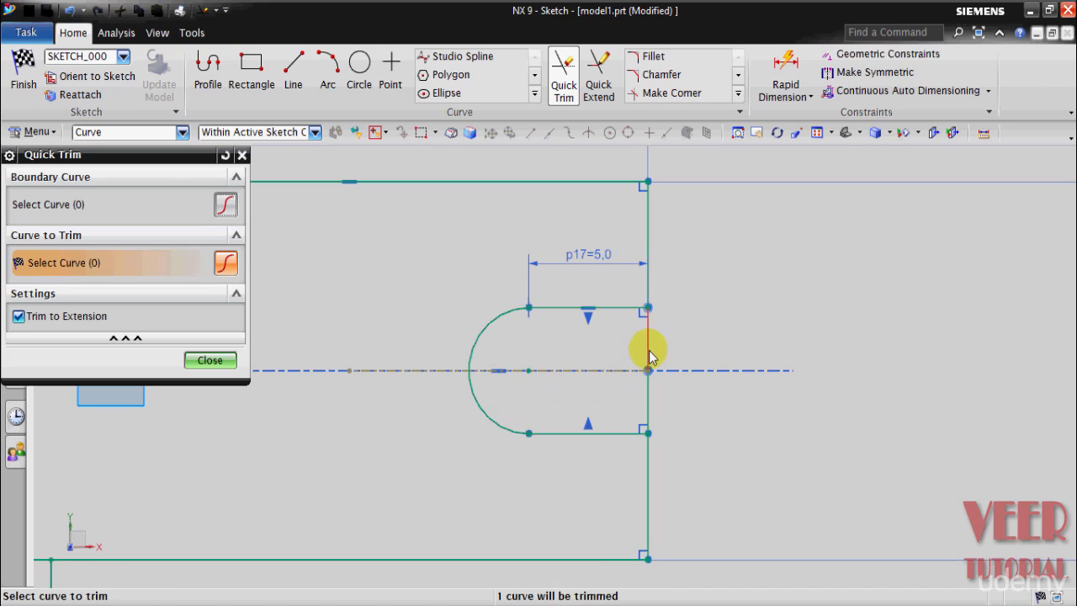
Step: Trim both edge segments closing the notch's mouth at the plate's right end
{"action": "scroll", "coordinate": [663, 370], "scroll_direction": "up", "scroll_amount": 4}
{"action": "left_click", "coordinate": [625, 320]}
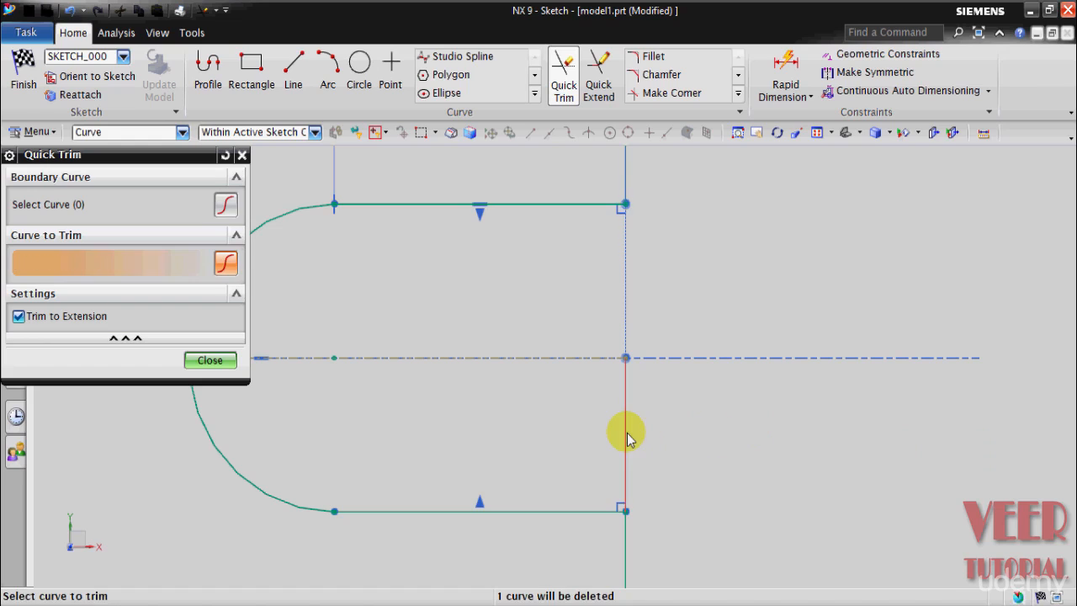
{"action": "left_click", "coordinate": [625, 438]}
{"action": "scroll", "coordinate": [712, 368], "scroll_direction": "down", "scroll_amount": 4}
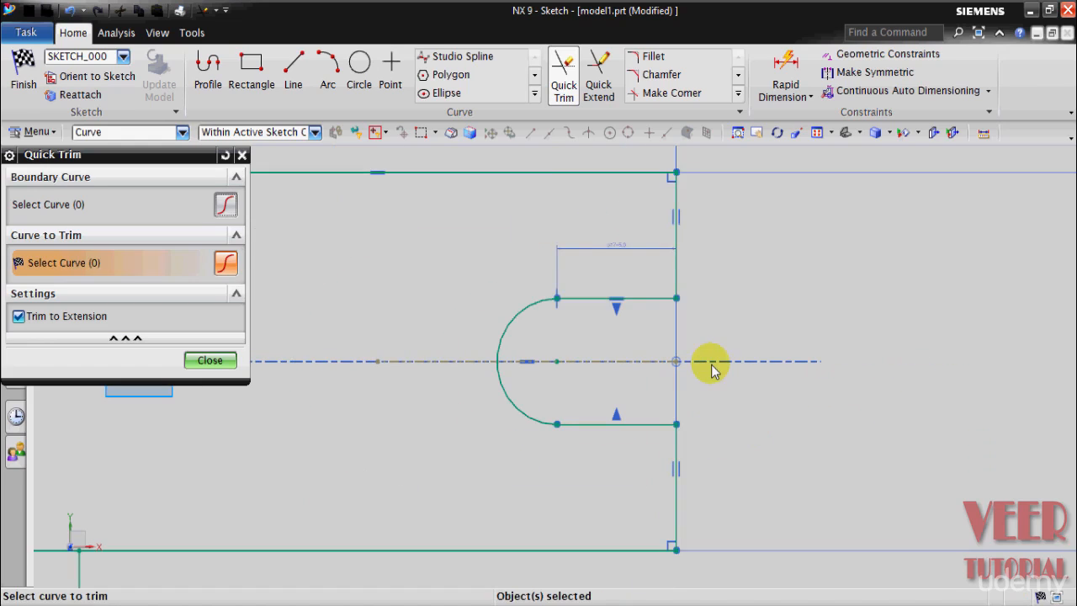
{"action": "left_click", "coordinate": [210, 360]}
Step: Finish the sketch and extrude the plate profile from a start distance of 0 to an end distance of 5 mm
{"action": "scroll", "coordinate": [756, 380], "scroll_direction": "down", "scroll_amount": 6}
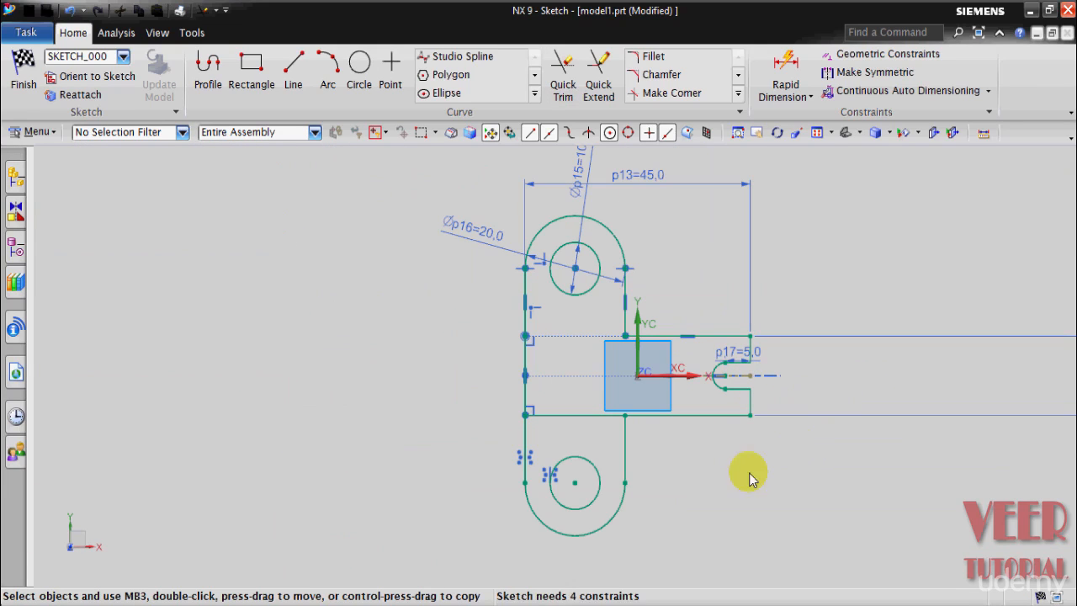
{"action": "left_click", "coordinate": [23, 72]}
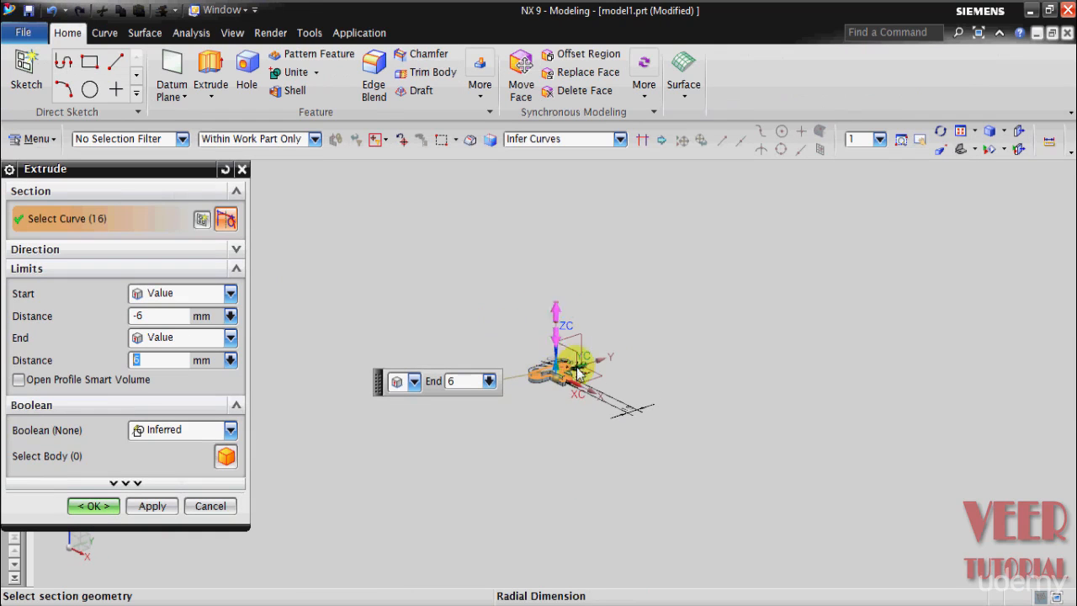
{"action": "scroll", "coordinate": [559, 387], "scroll_direction": "up", "scroll_amount": 8}
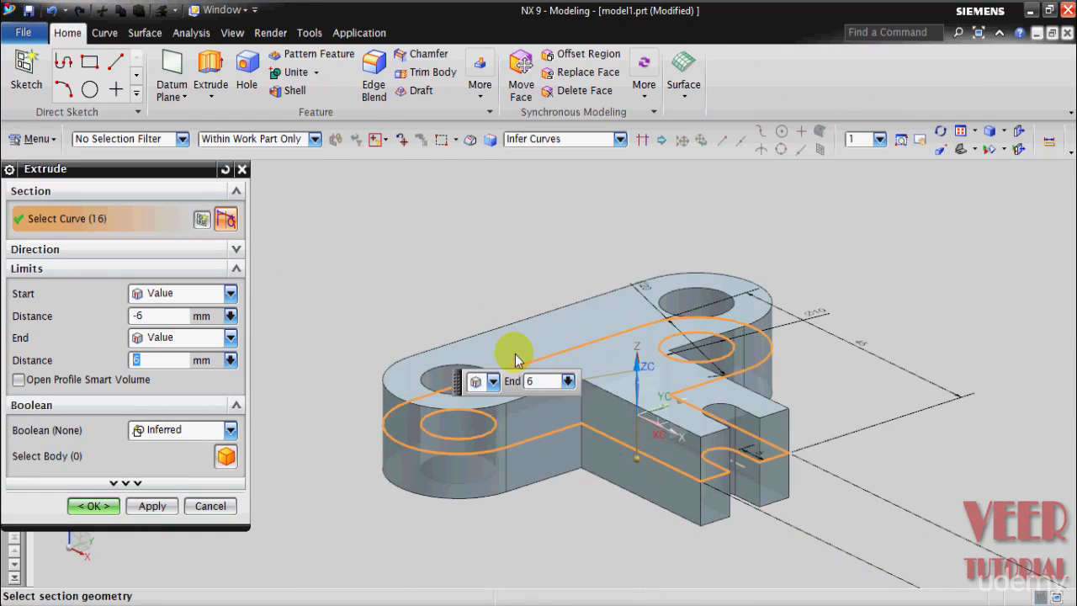
{"action": "left_click", "coordinate": [160, 318]}
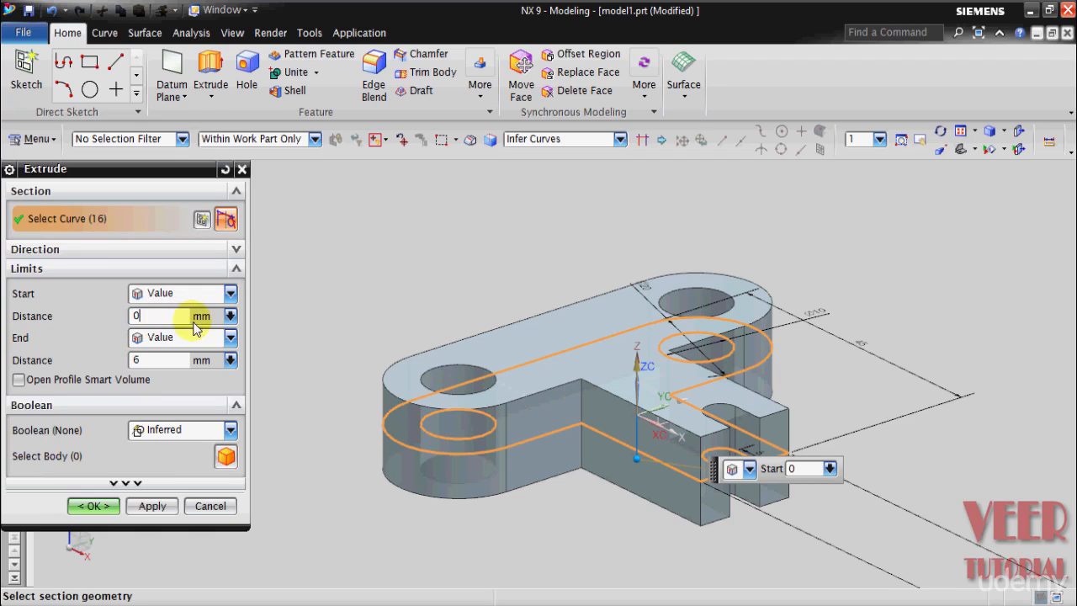
{"action": "left_click", "coordinate": [145, 363]}
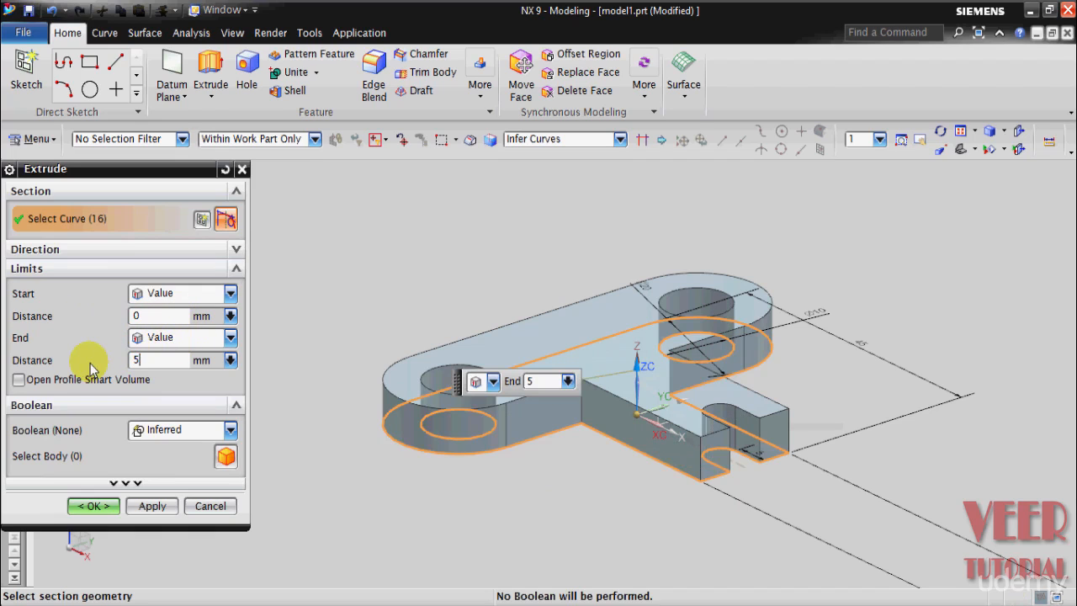
{"action": "type", "text": "5"}
{"action": "key", "text": "Return"}
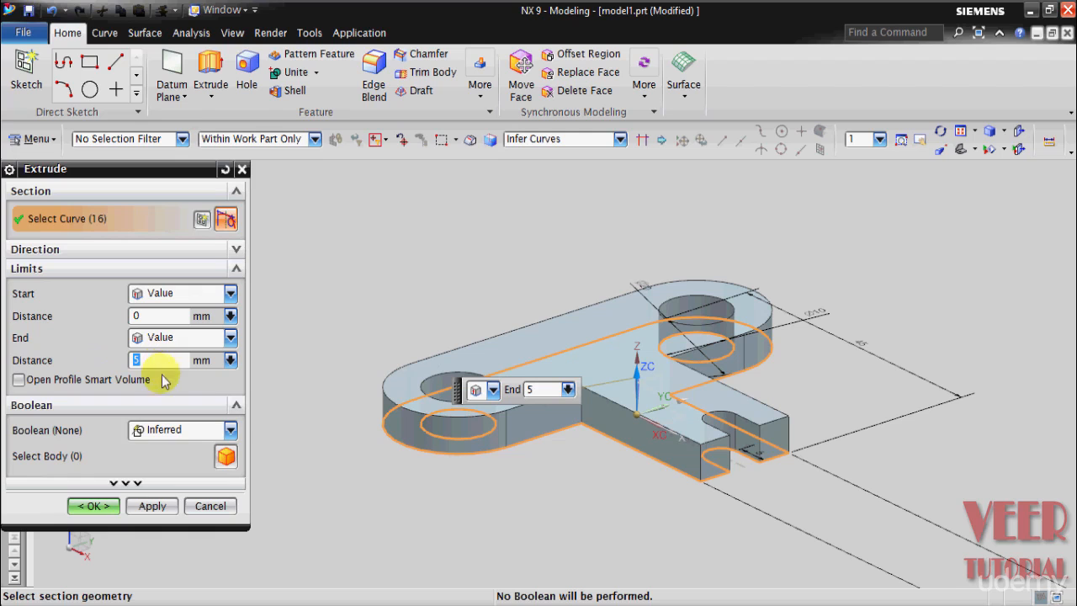
{"action": "left_click", "coordinate": [93, 506]}
Step: Reopen the sketch of the extruded plate for editing from the model history
{"action": "middle_click_drag", "start_coordinate": [300, 428], "coordinate": [364, 444]}
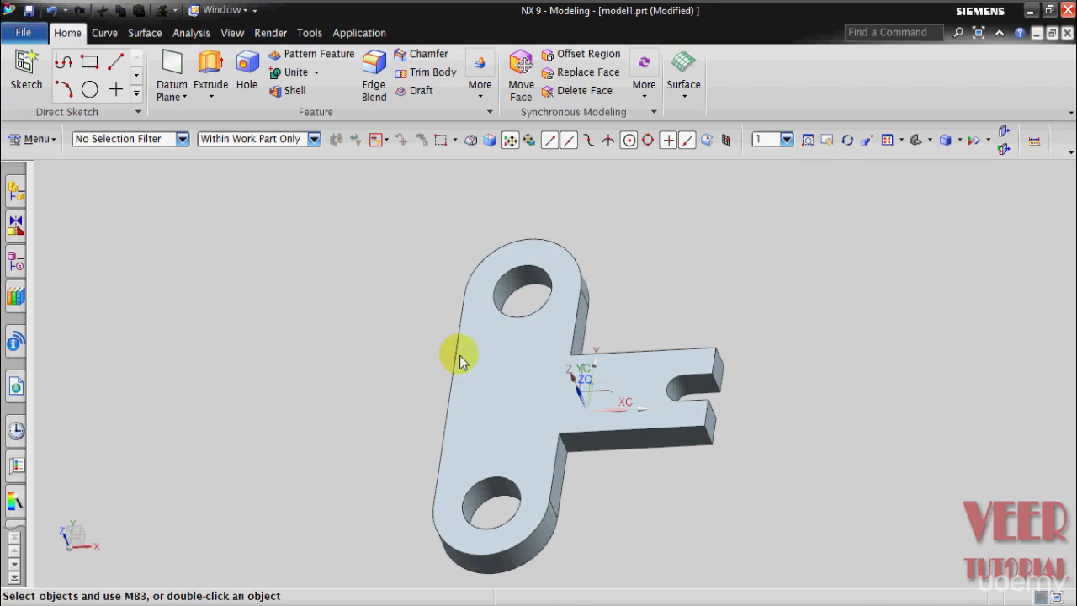
{"action": "left_click", "coordinate": [14, 259]}
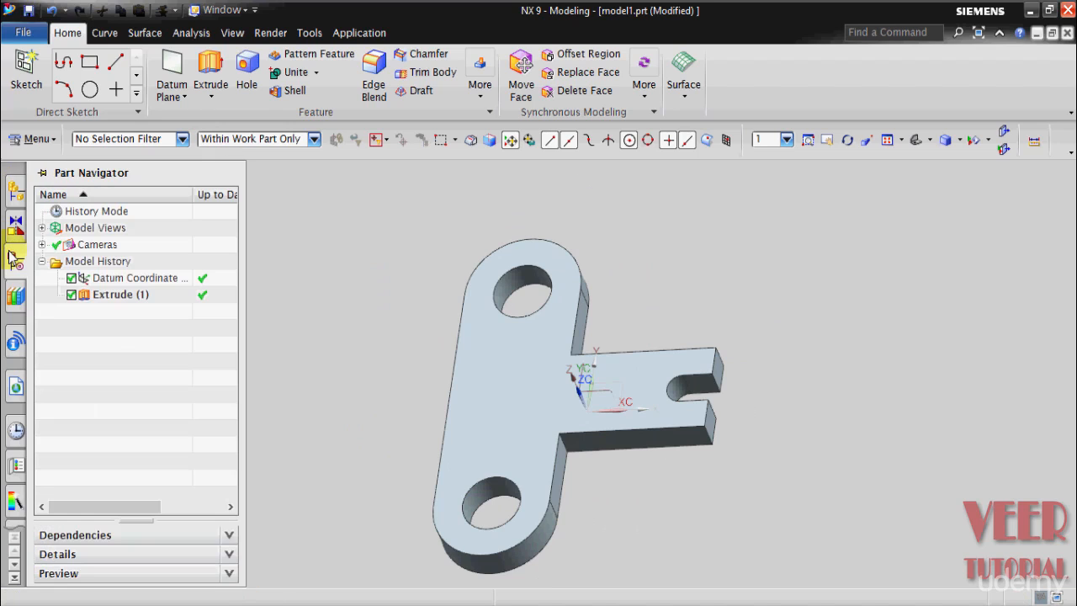
{"action": "left_click", "coordinate": [127, 295]}
{"action": "right_click", "coordinate": [131, 295]}
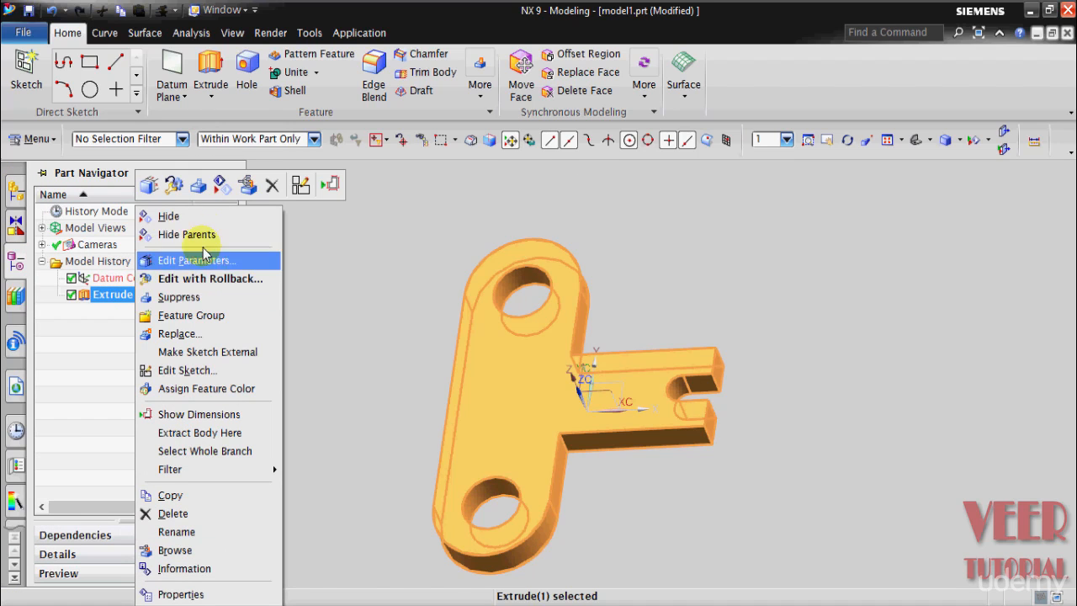
{"action": "left_click", "coordinate": [188, 371]}
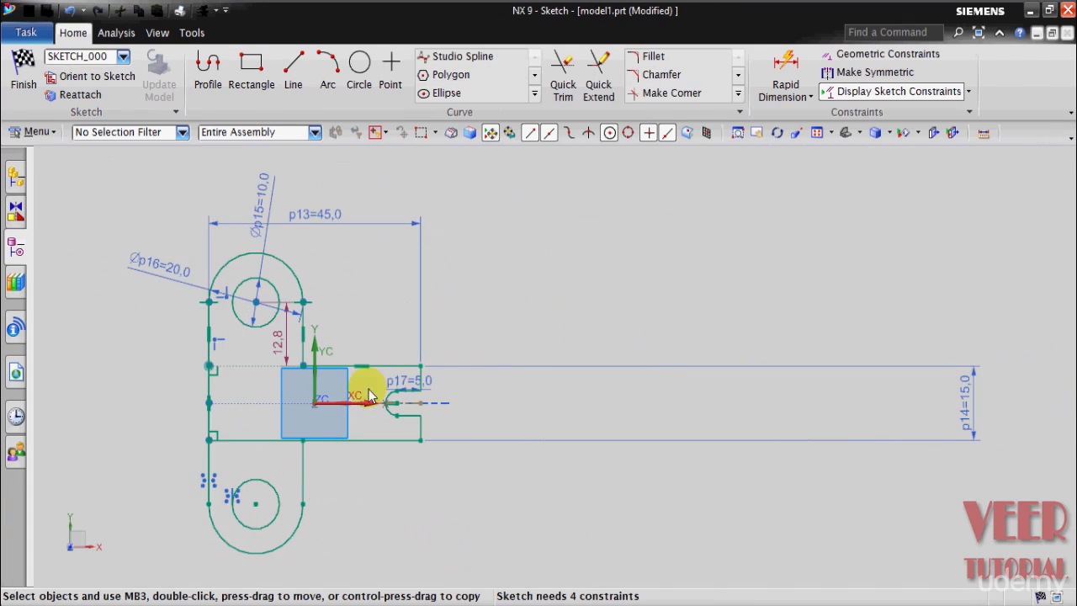
Step: Add a point-to-point dimension between the centres of the upper and lower lug holes and set it to 25 mm
{"action": "scroll", "coordinate": [362, 405], "scroll_direction": "up", "scroll_amount": 3}
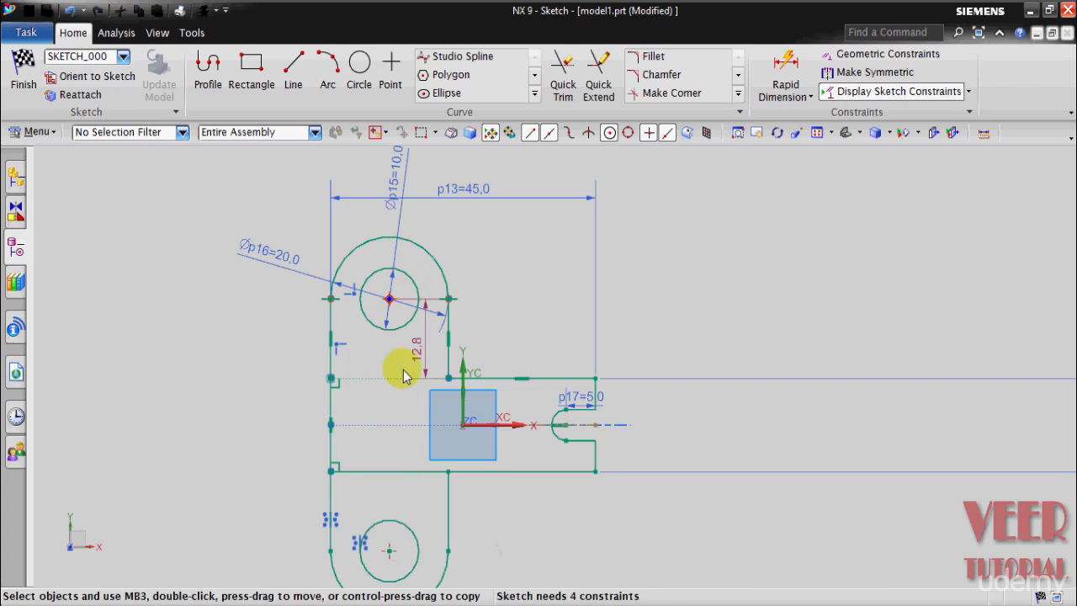
{"action": "left_click", "coordinate": [797, 98]}
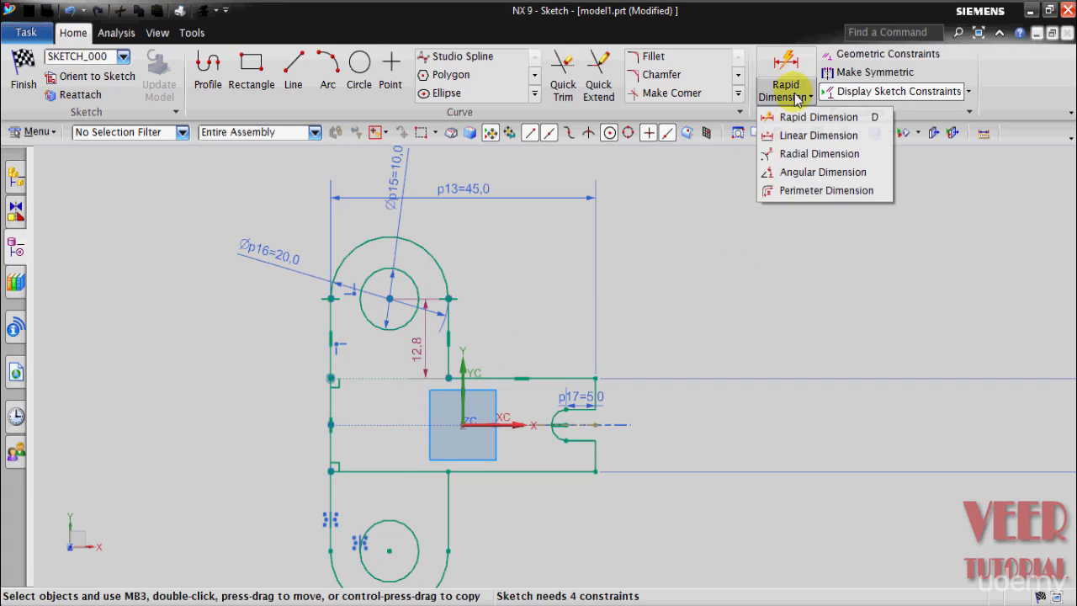
{"action": "left_click", "coordinate": [796, 116]}
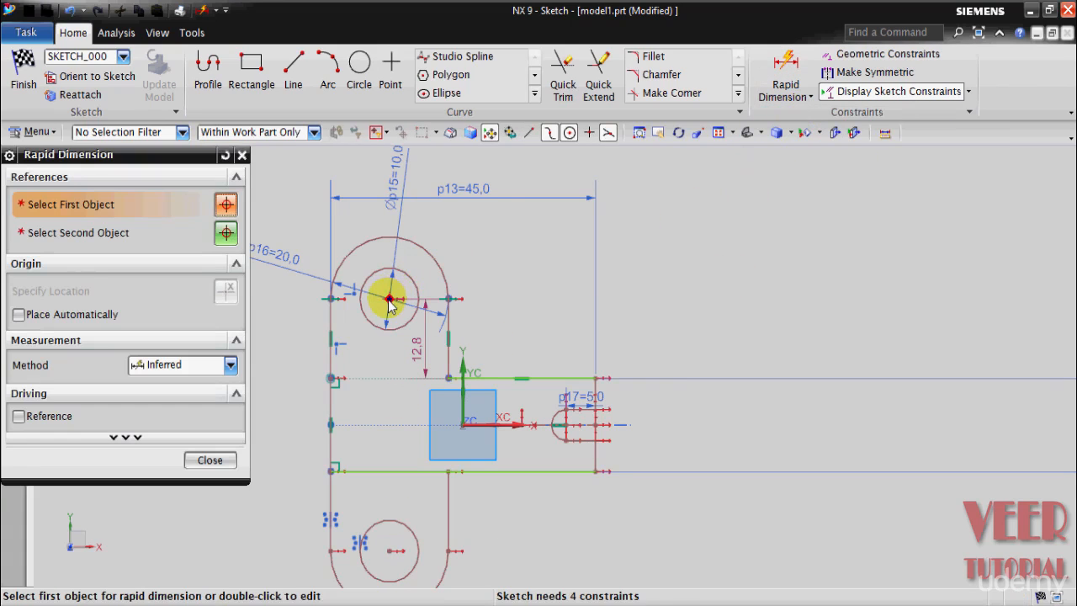
{"action": "left_click", "coordinate": [214, 371]}
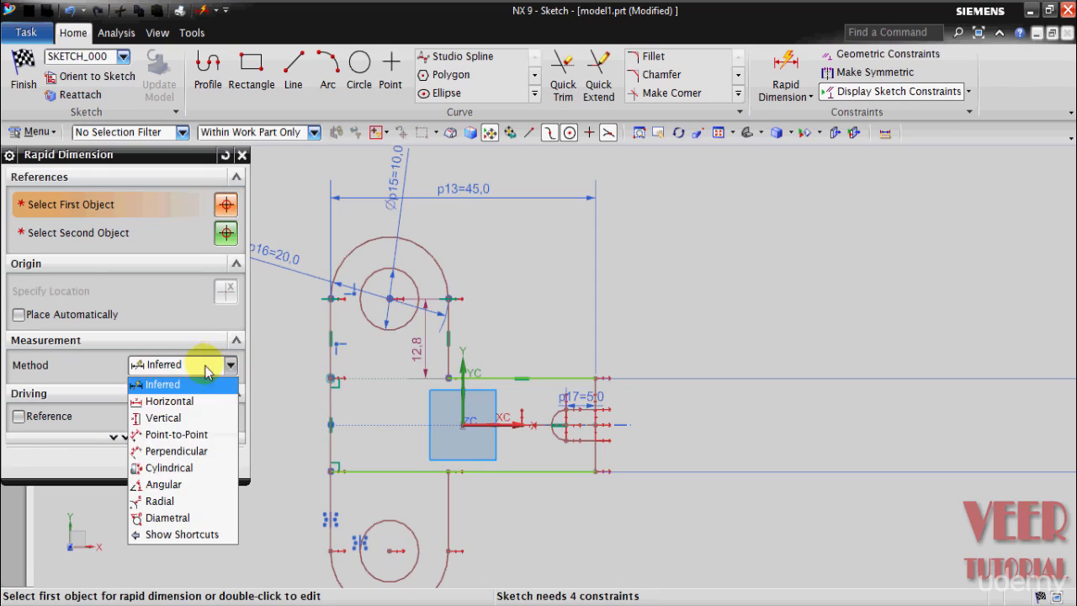
{"action": "left_click", "coordinate": [192, 433]}
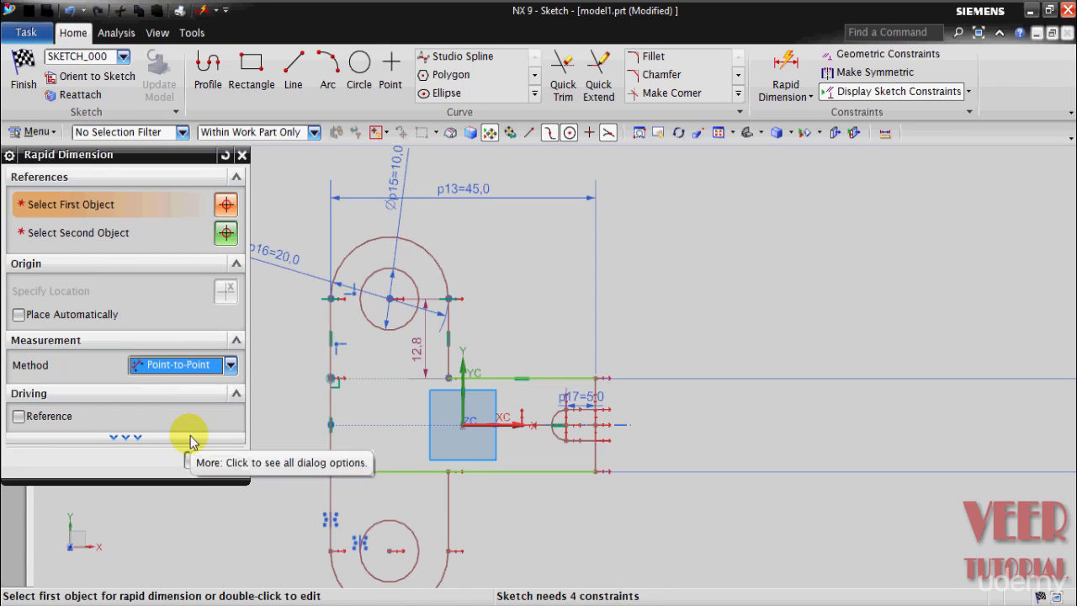
{"action": "left_click", "coordinate": [389, 300]}
{"action": "left_click", "coordinate": [389, 553]}
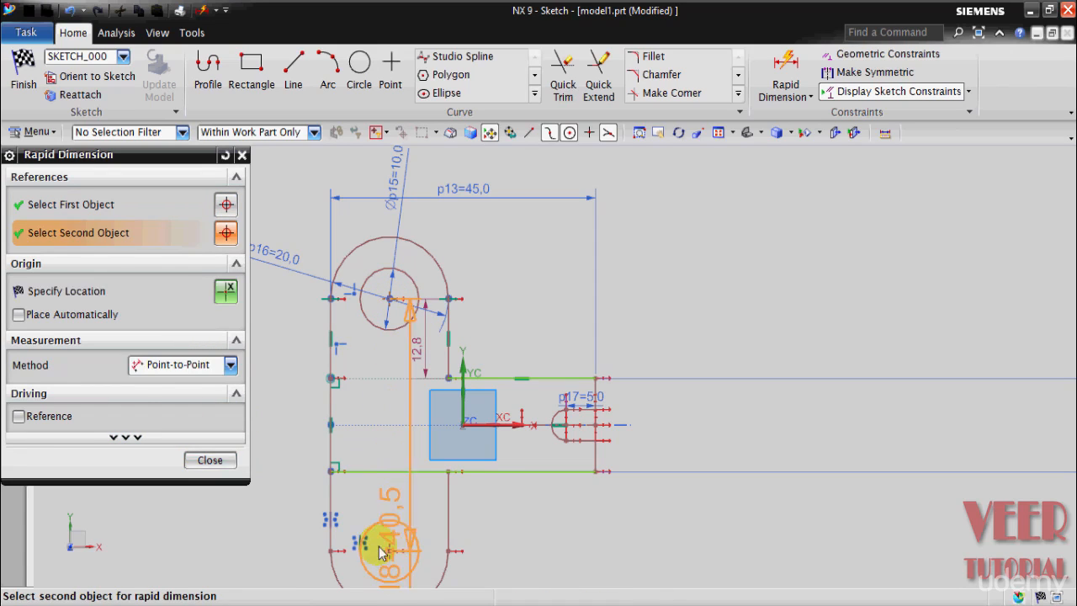
{"action": "left_click", "coordinate": [776, 406]}
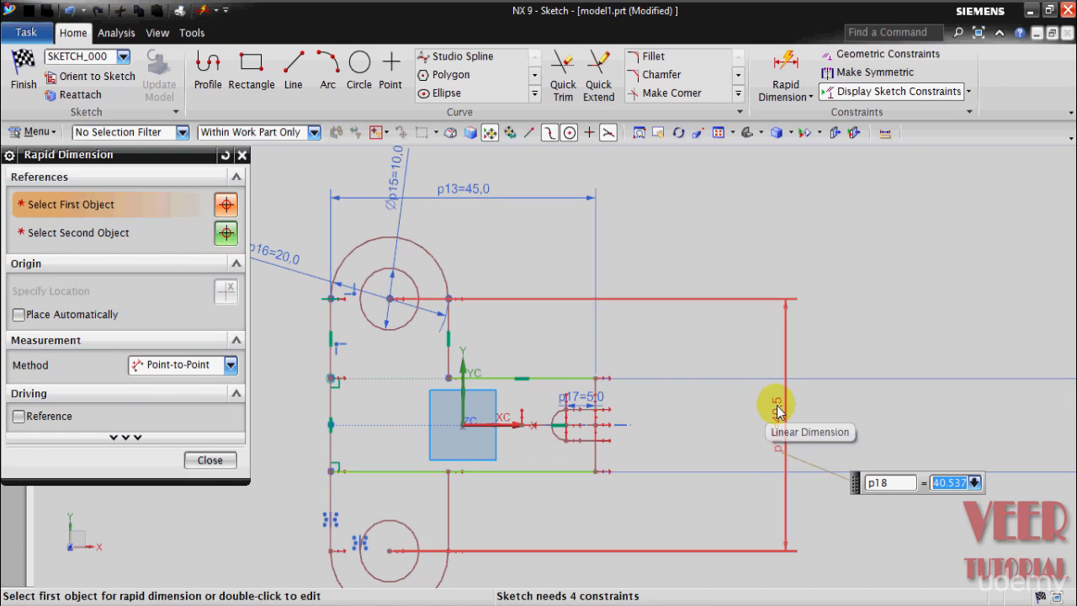
{"action": "key", "text": "Return"}
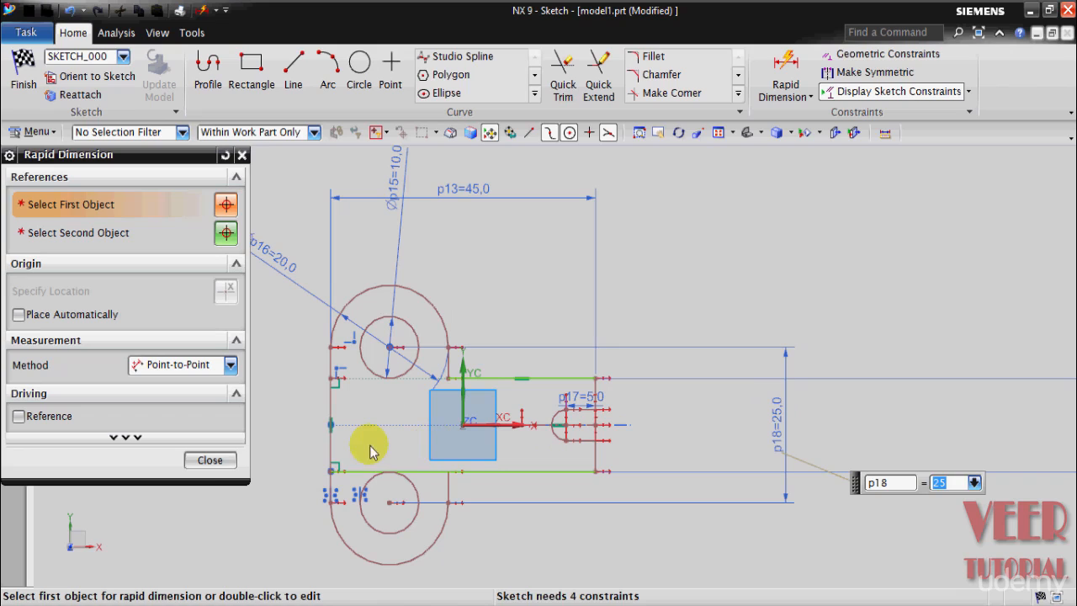
{"action": "left_click", "coordinate": [210, 459]}
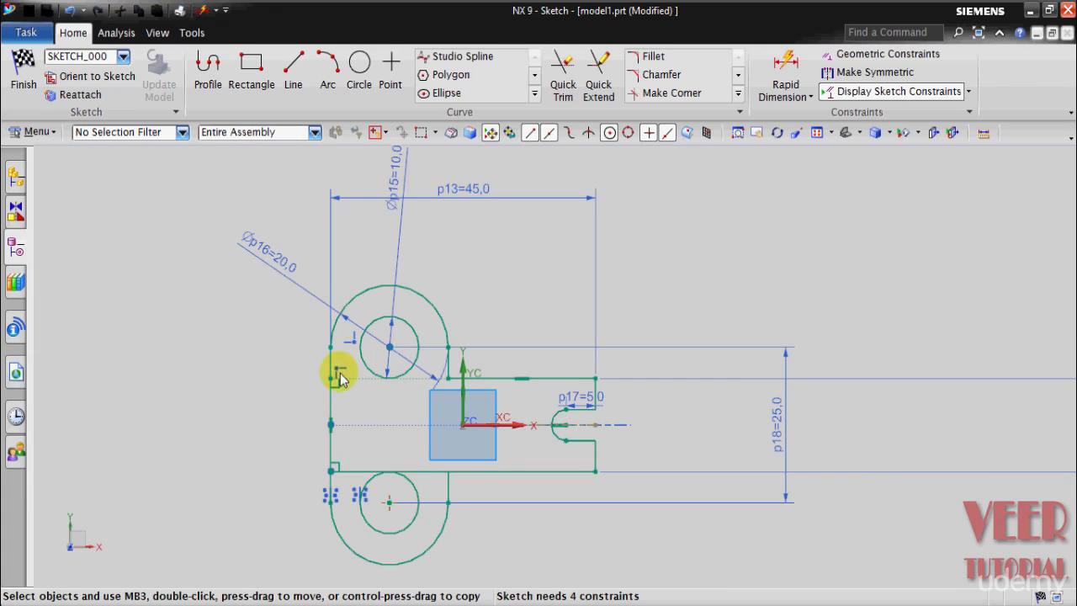
Step: Trim the arm's lower edge segment running across the lower lug and finish the sketch to update the extruded plate
{"action": "scroll", "coordinate": [368, 512], "scroll_direction": "up", "scroll_amount": 4}
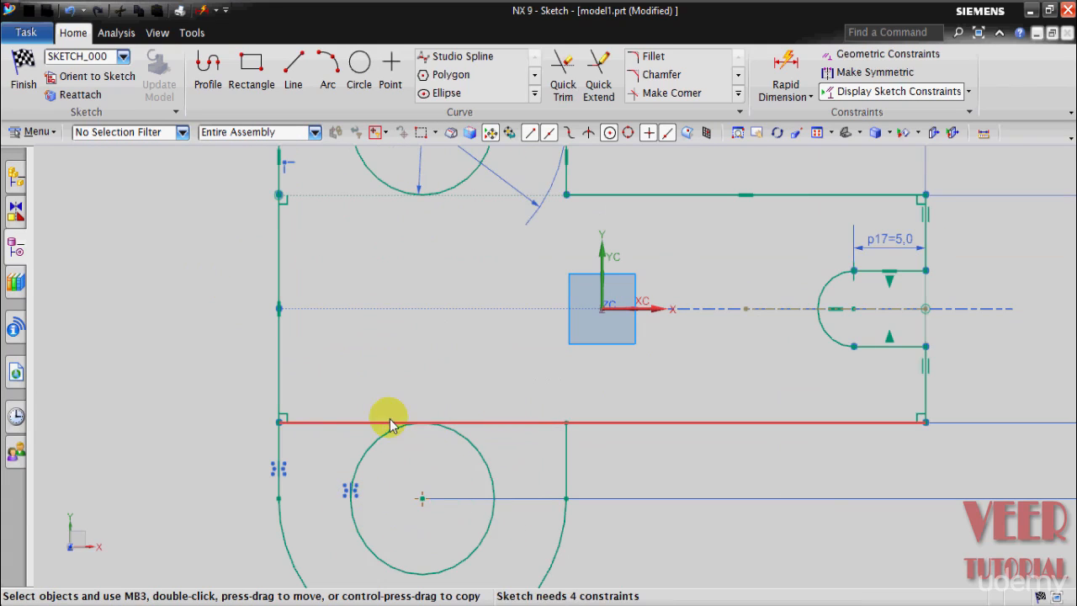
{"action": "left_click", "coordinate": [563, 80]}
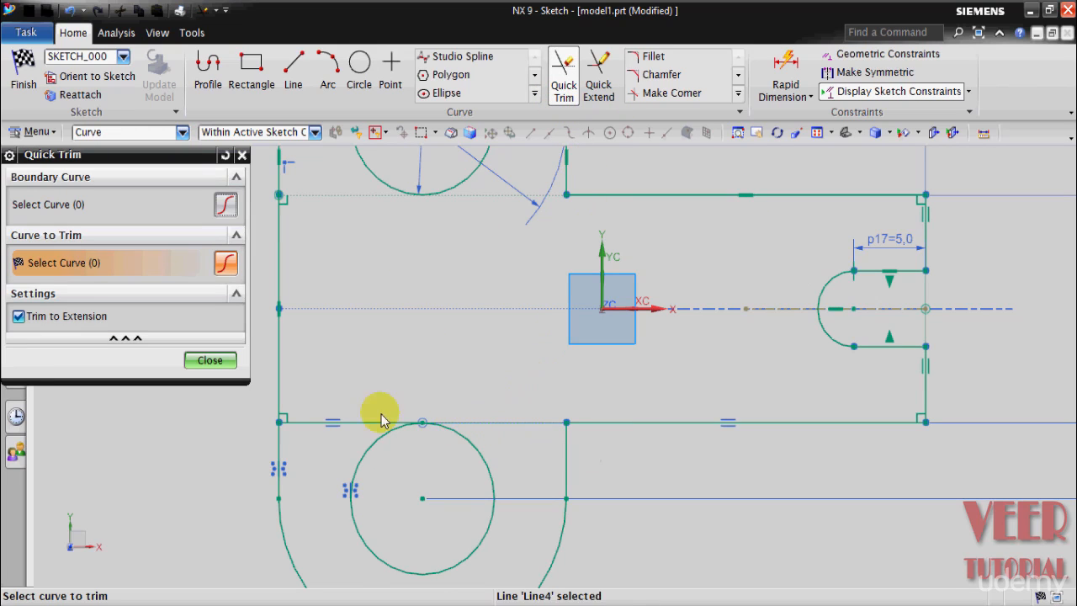
{"action": "left_click", "coordinate": [343, 429]}
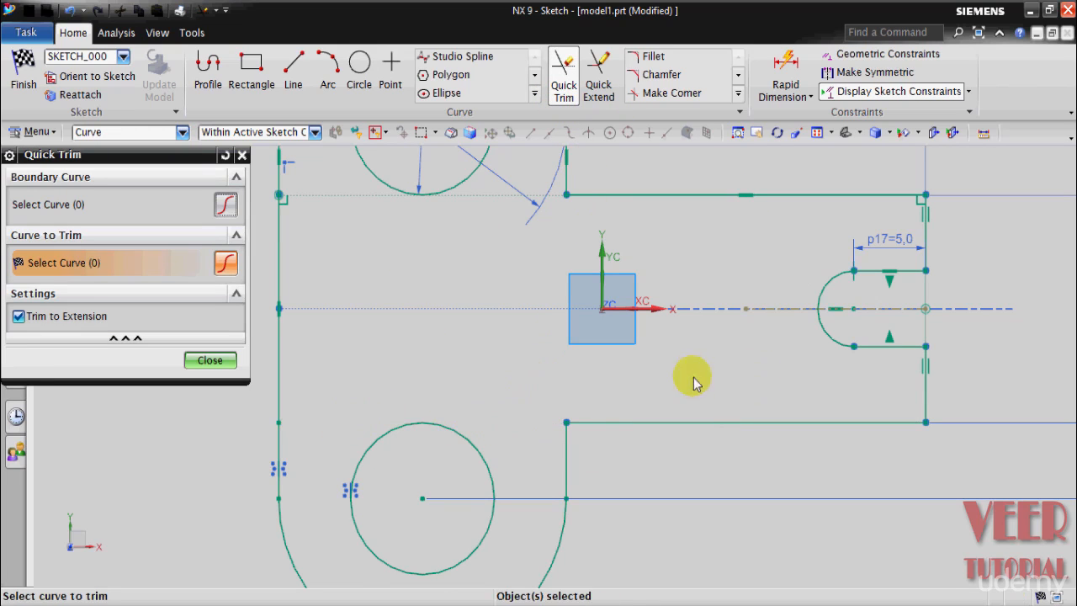
{"action": "left_click", "coordinate": [207, 361]}
{"action": "left_click", "coordinate": [23, 72]}
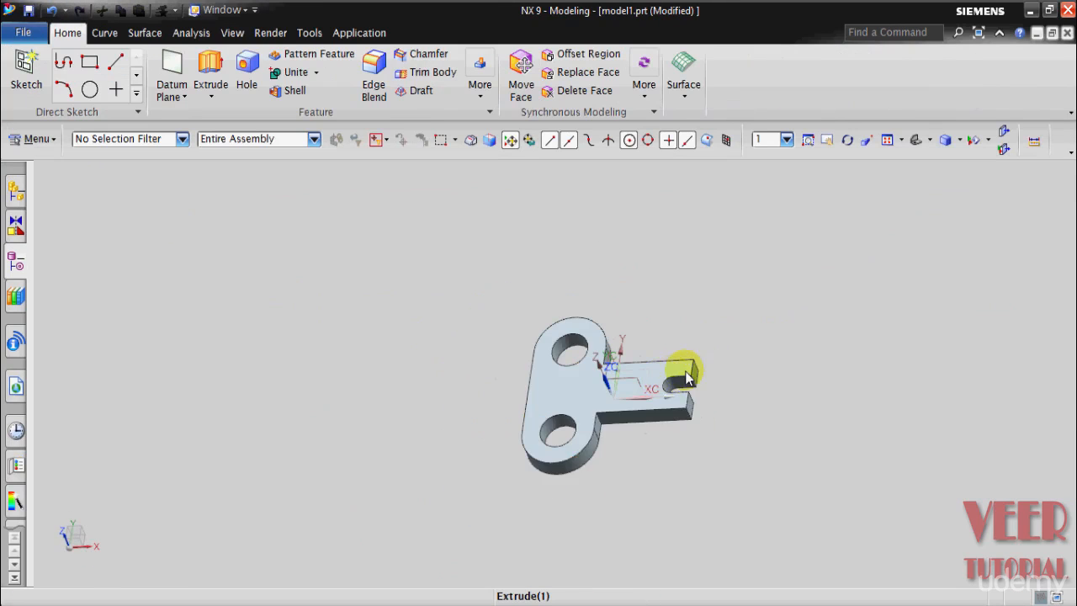
{"action": "scroll", "coordinate": [827, 401], "scroll_direction": "up", "scroll_amount": 3}
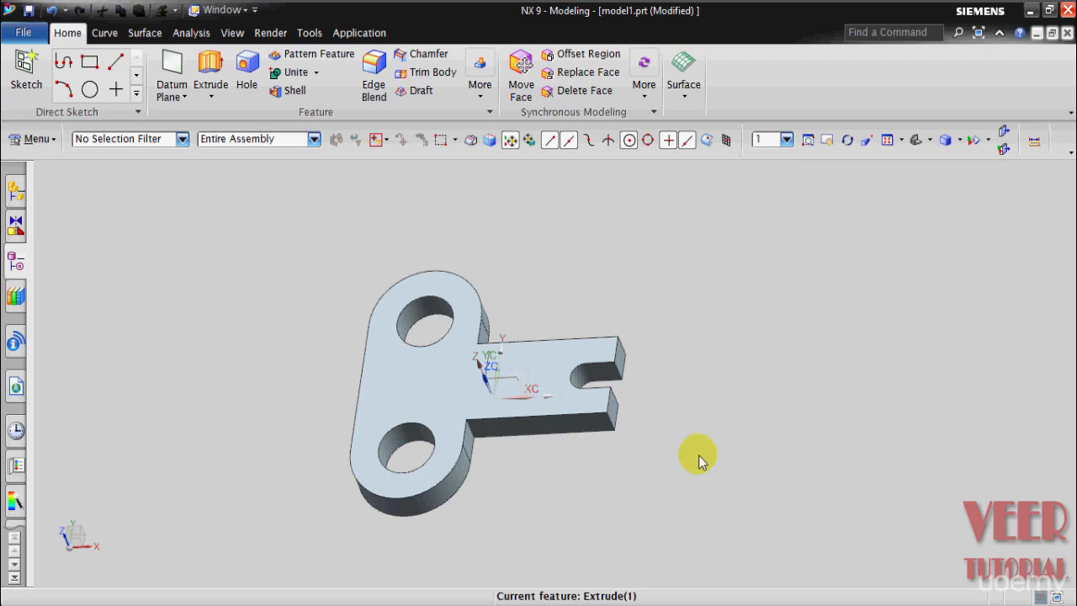
Step: Switch to the finished model4 part and show its hidden Datum Plane (2) to examine how the angled plane is placed
{"action": "mouse_move", "coordinate": [486, 598]}
{"action": "left_click", "coordinate": [458, 488]}
{"action": "middle_click_drag", "start_coordinate": [690, 427], "coordinate": [707, 500]}
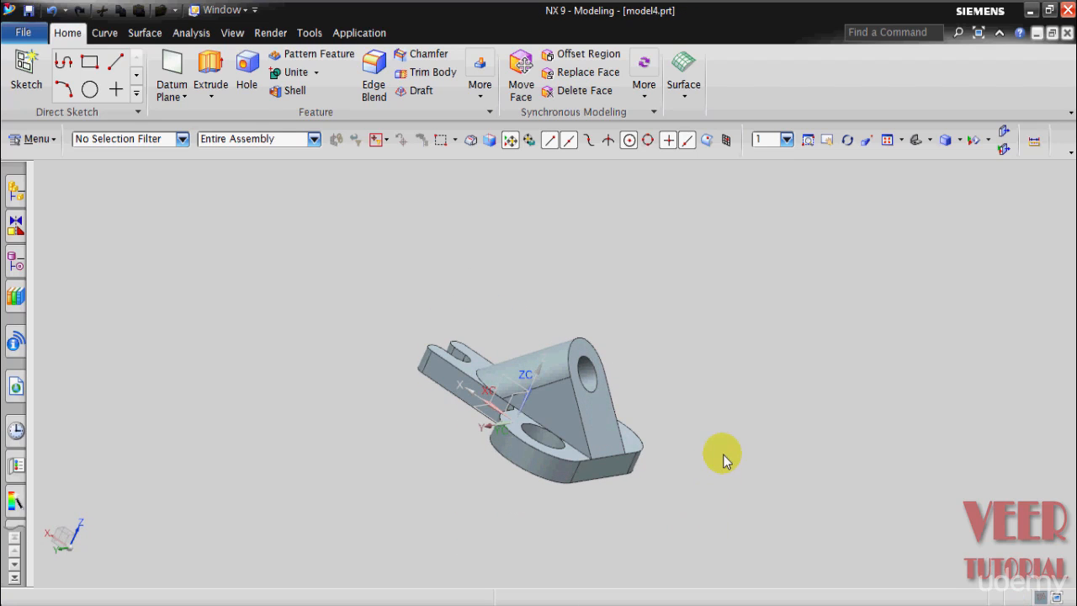
{"action": "left_click", "coordinate": [15, 261]}
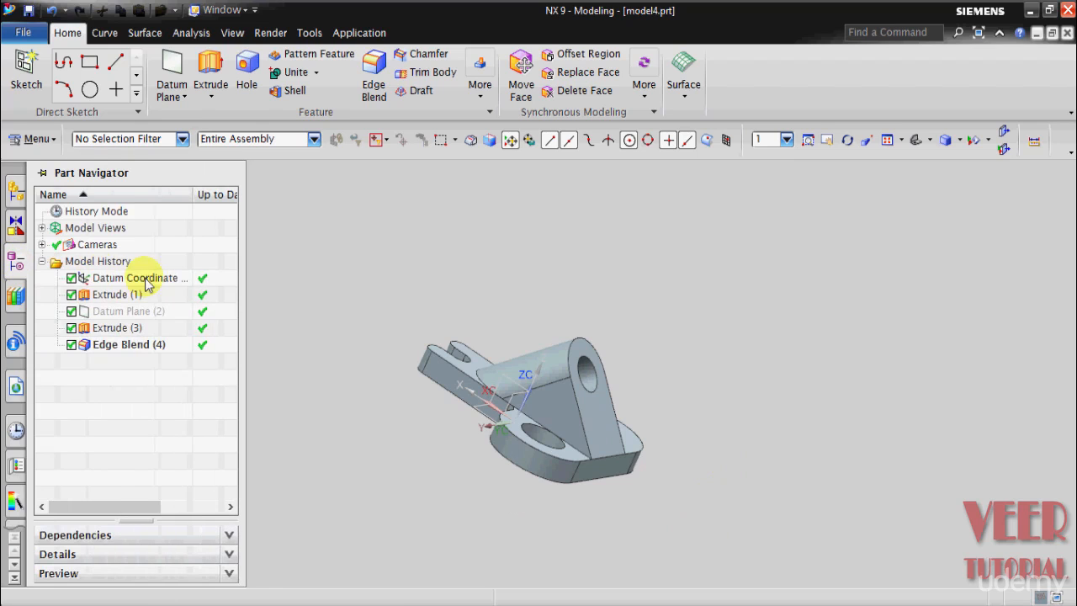
{"action": "left_click", "coordinate": [137, 312]}
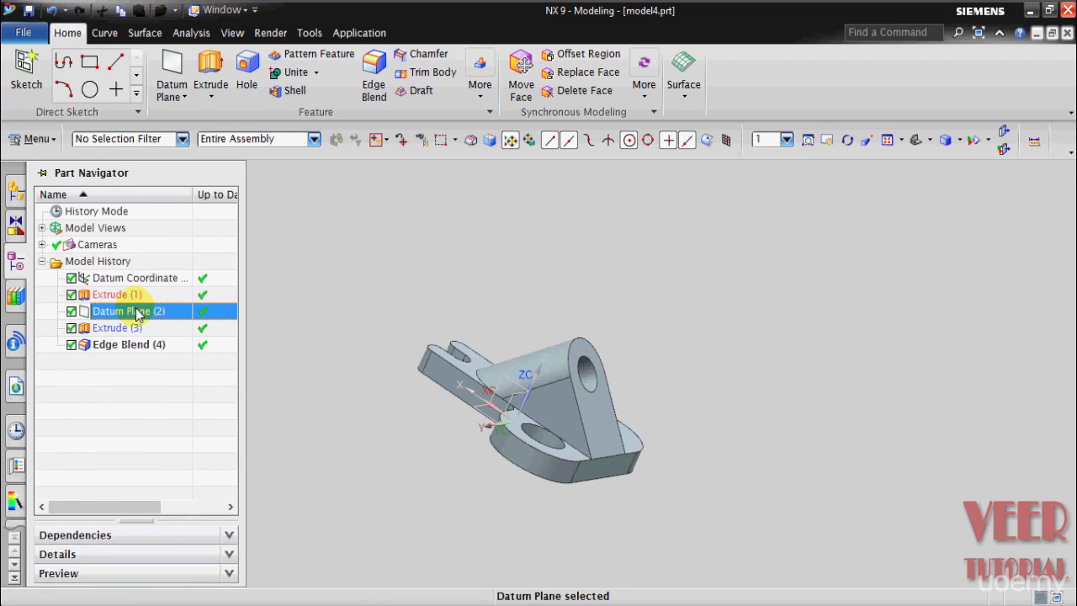
{"action": "right_click", "coordinate": [137, 314]}
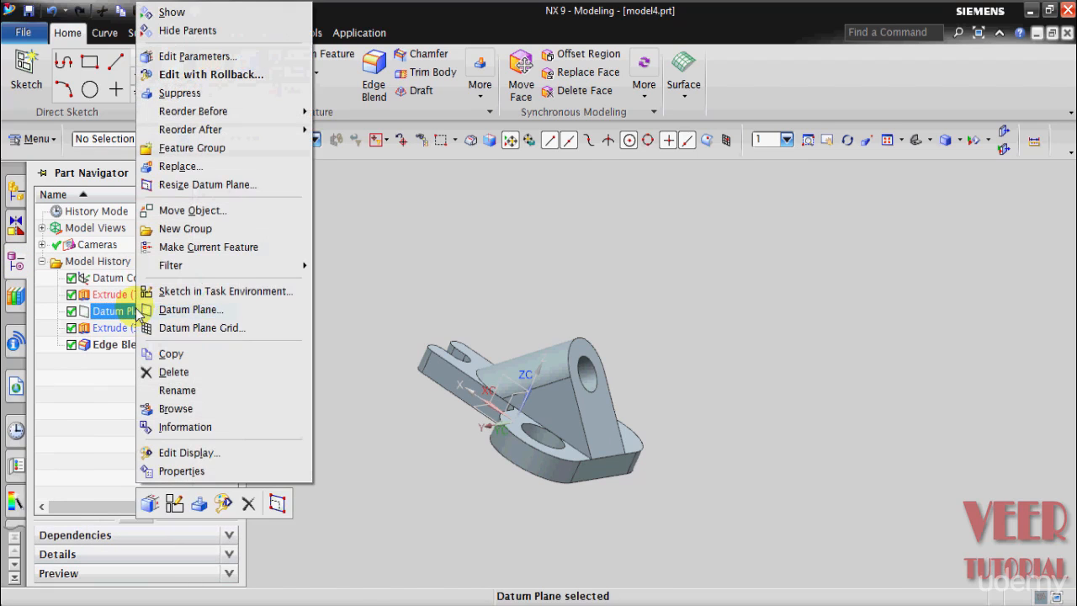
{"action": "left_click", "coordinate": [177, 13]}
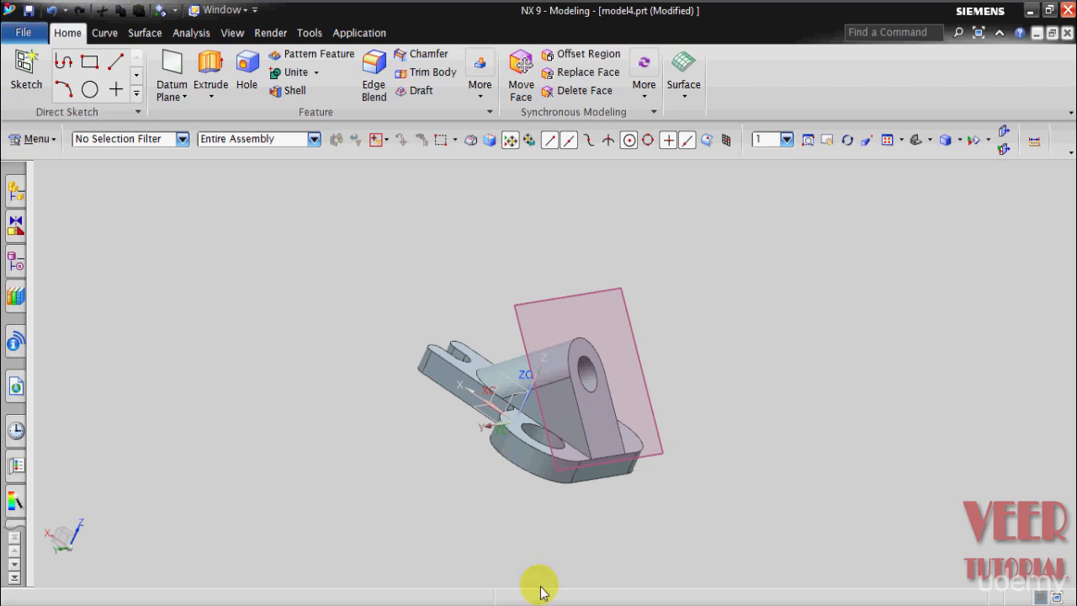
Step: Return to model1 and define an inferred datum plane from the plate's top face and its straight outer edge between the lugs
{"action": "mouse_move", "coordinate": [497, 599]}
{"action": "left_click", "coordinate": [692, 567]}
{"action": "middle_click_drag", "start_coordinate": [614, 524], "coordinate": [713, 545]}
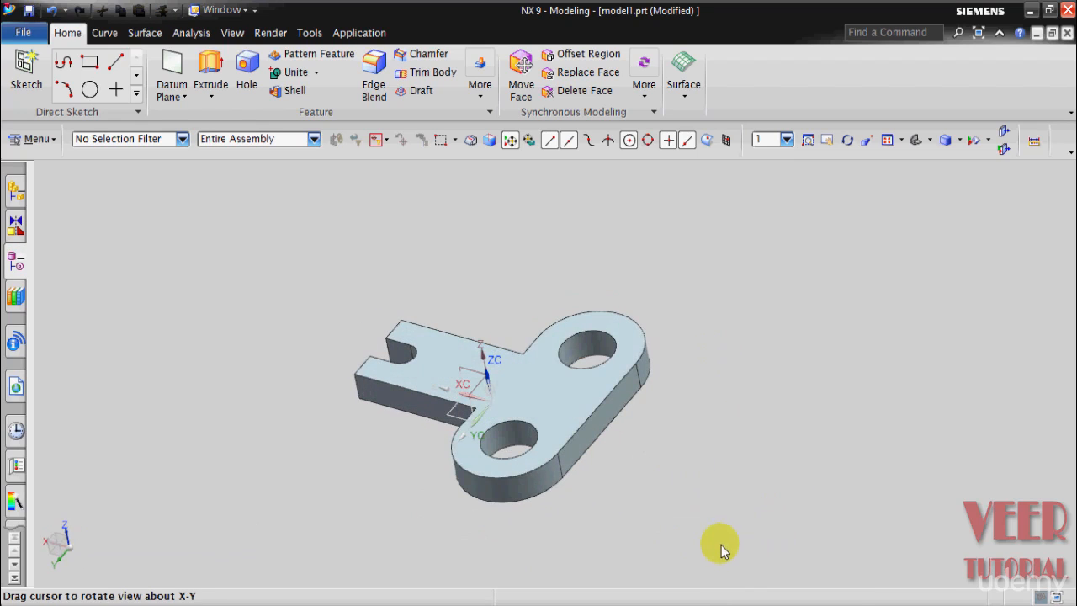
{"action": "left_click", "coordinate": [164, 92]}
{"action": "left_click", "coordinate": [168, 117]}
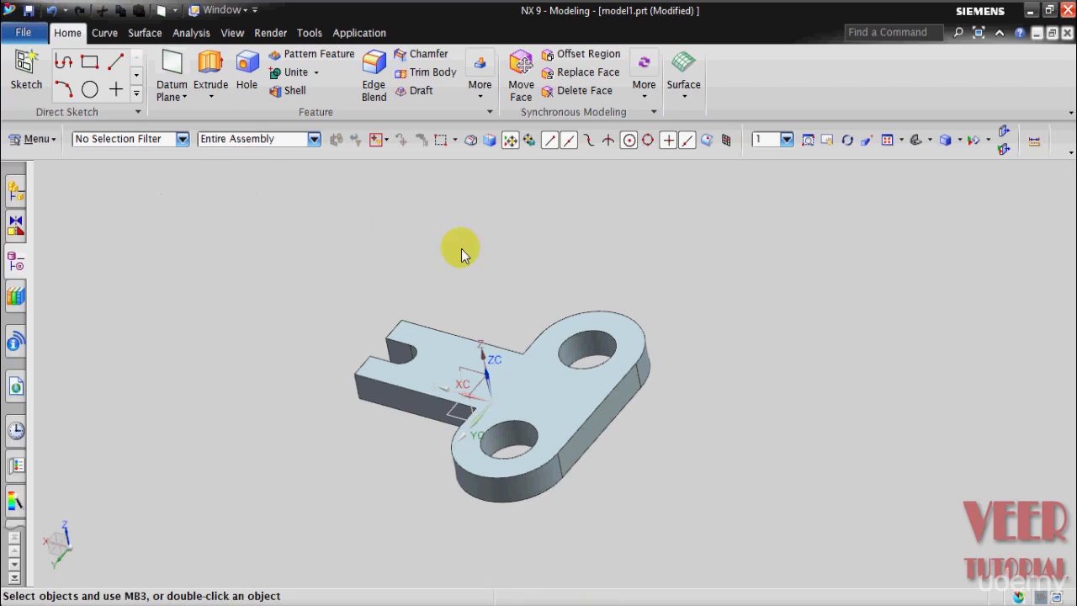
{"action": "middle_click_drag", "start_coordinate": [817, 445], "coordinate": [824, 470]}
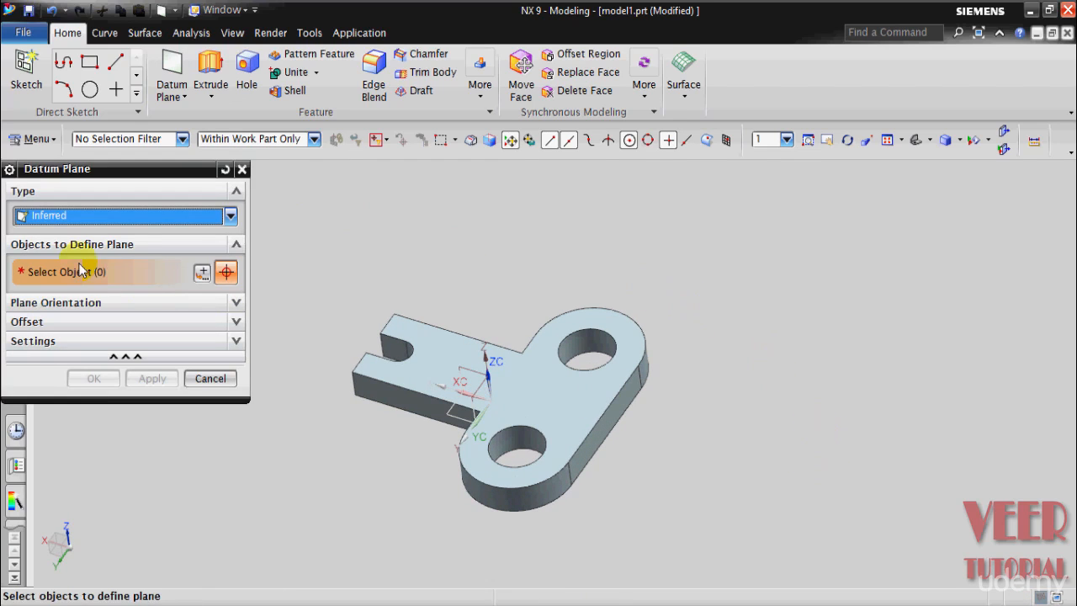
{"action": "left_click", "coordinate": [563, 390]}
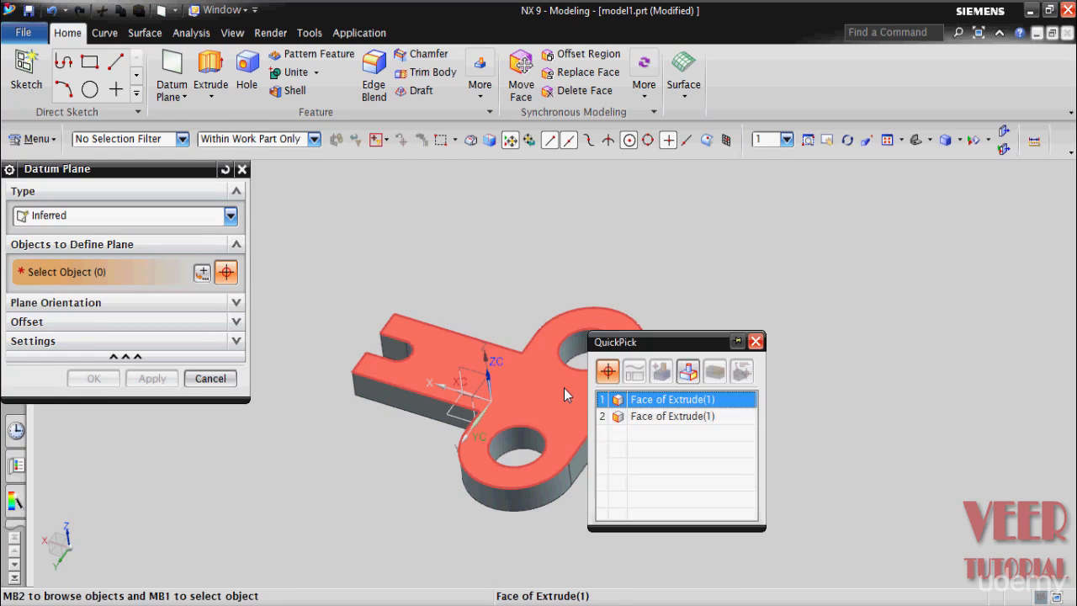
{"action": "left_click", "coordinate": [647, 410]}
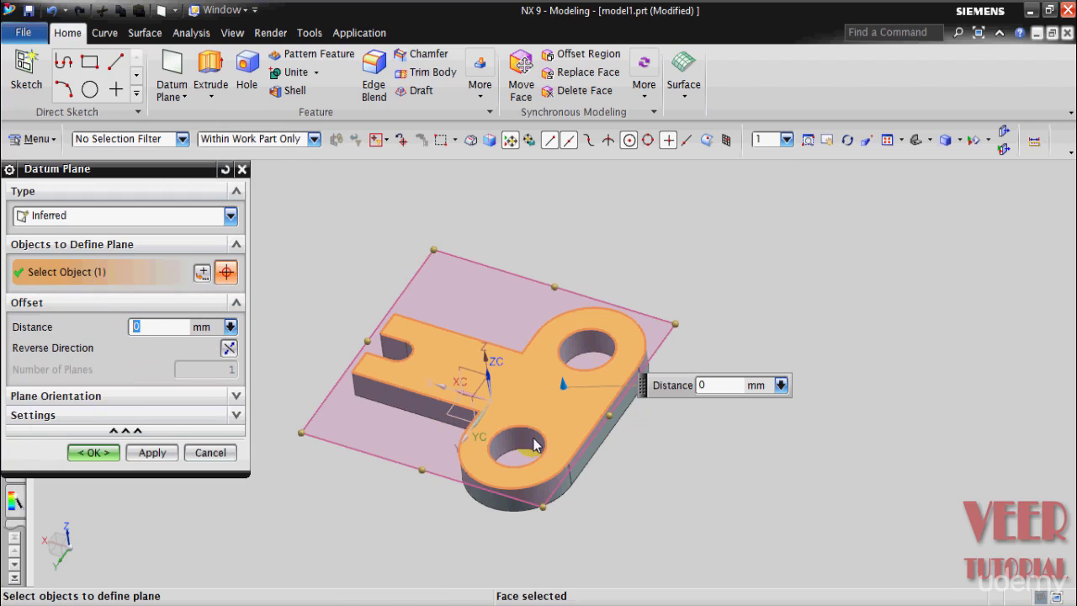
{"action": "scroll", "coordinate": [605, 381], "scroll_direction": "up", "scroll_amount": 2}
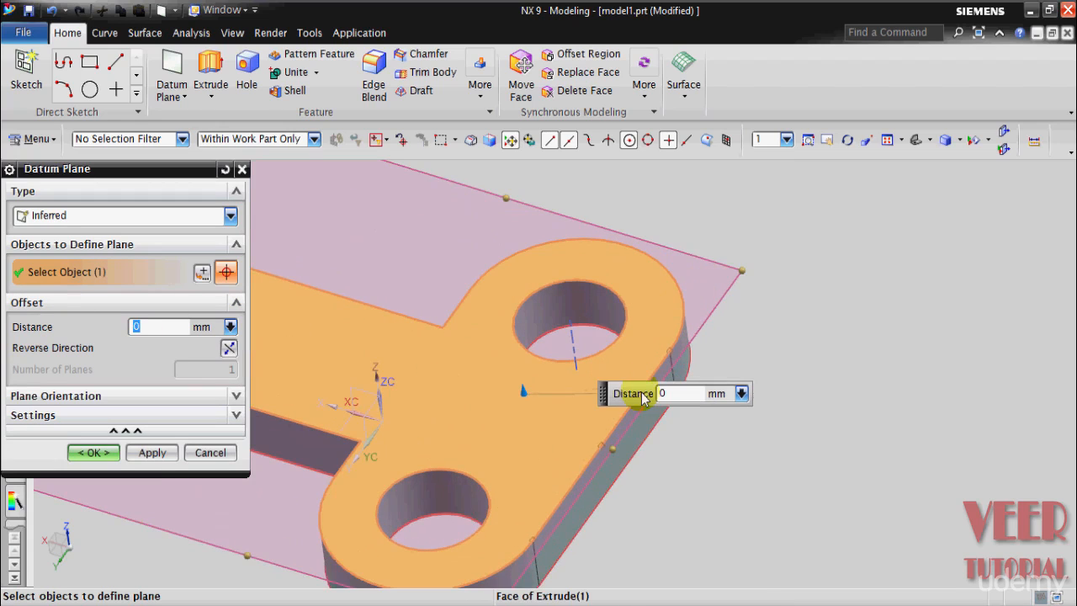
{"action": "left_click", "coordinate": [617, 432]}
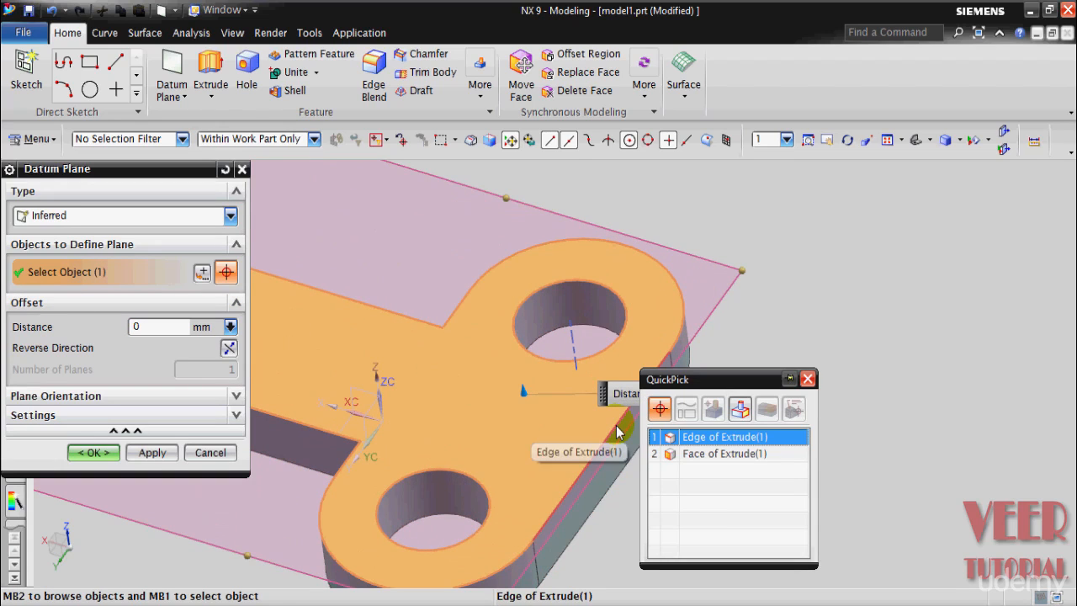
{"action": "left_click", "coordinate": [705, 437]}
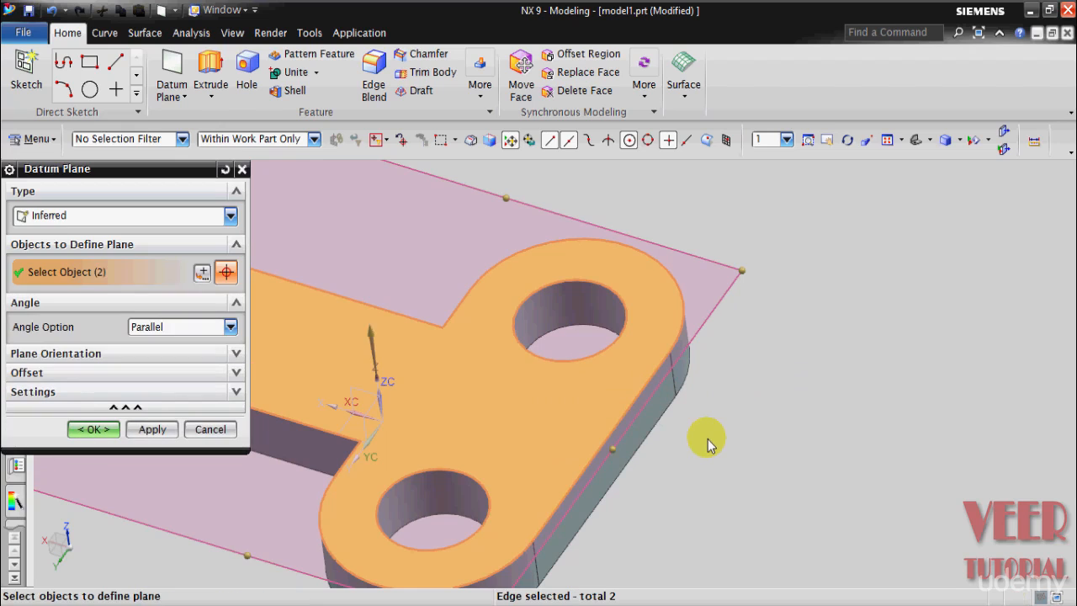
Step: Set the datum plane's angle option to Value with 45 degrees and create the plane
{"action": "scroll", "coordinate": [707, 441], "scroll_direction": "down", "scroll_amount": 2}
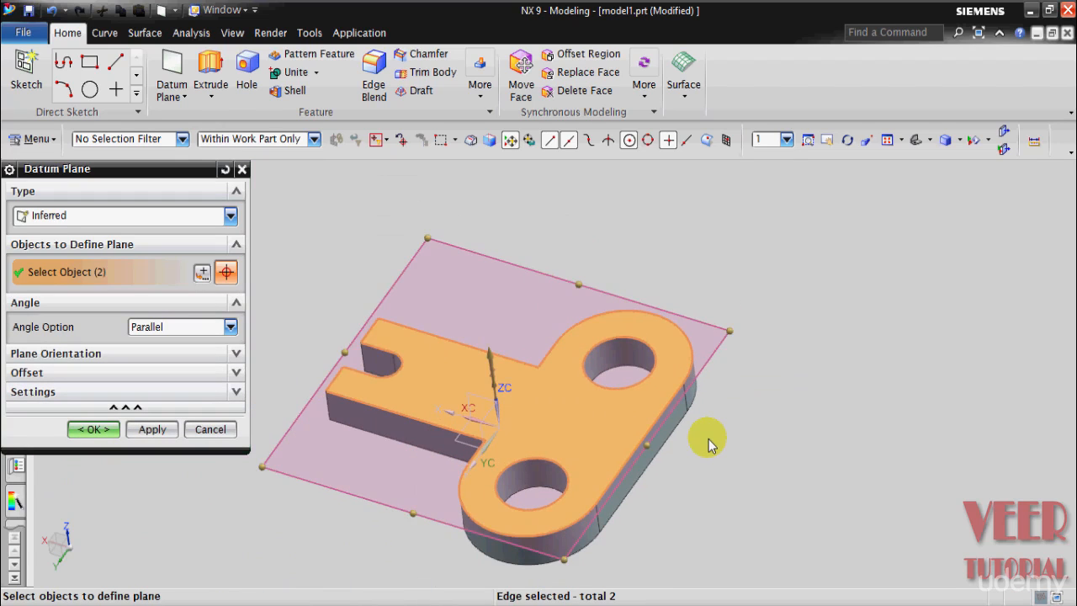
{"action": "left_click", "coordinate": [203, 328]}
{"action": "left_click", "coordinate": [168, 344]}
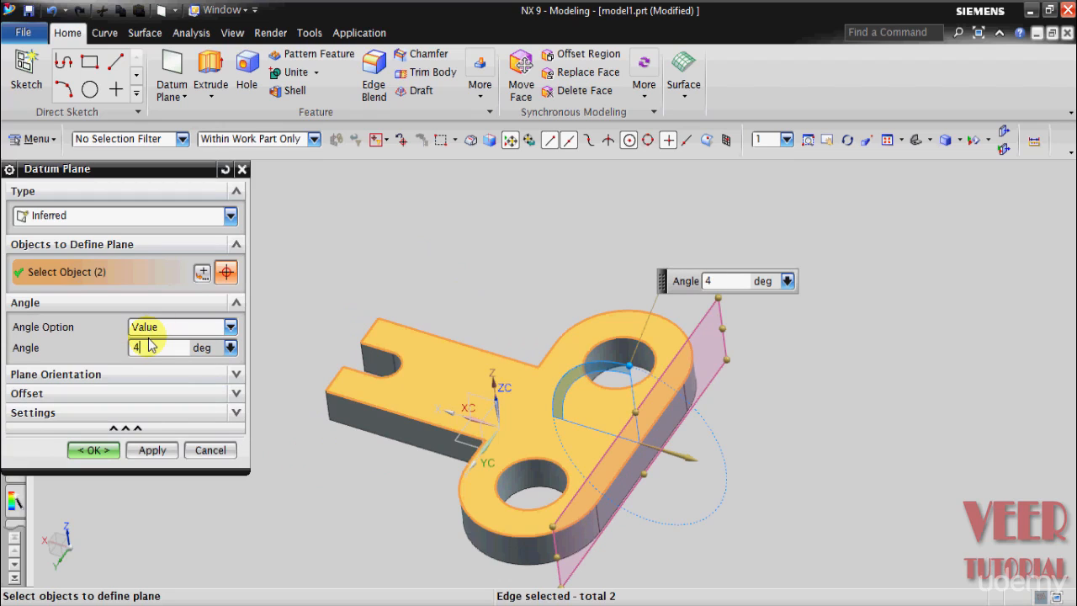
{"action": "key", "text": "Return"}
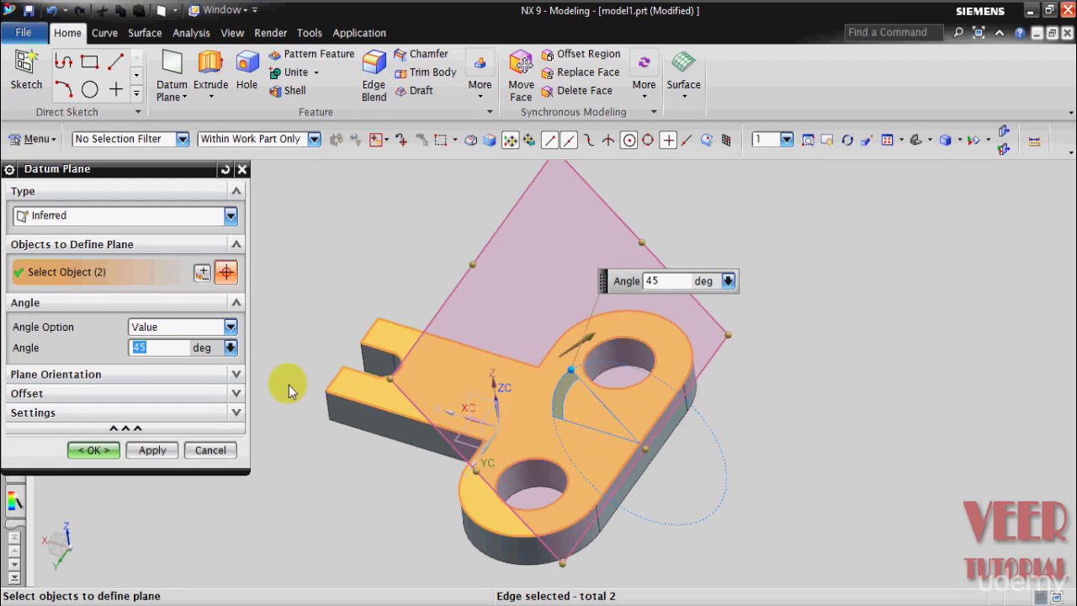
{"action": "middle_click_drag", "start_coordinate": [833, 457], "coordinate": [852, 478]}
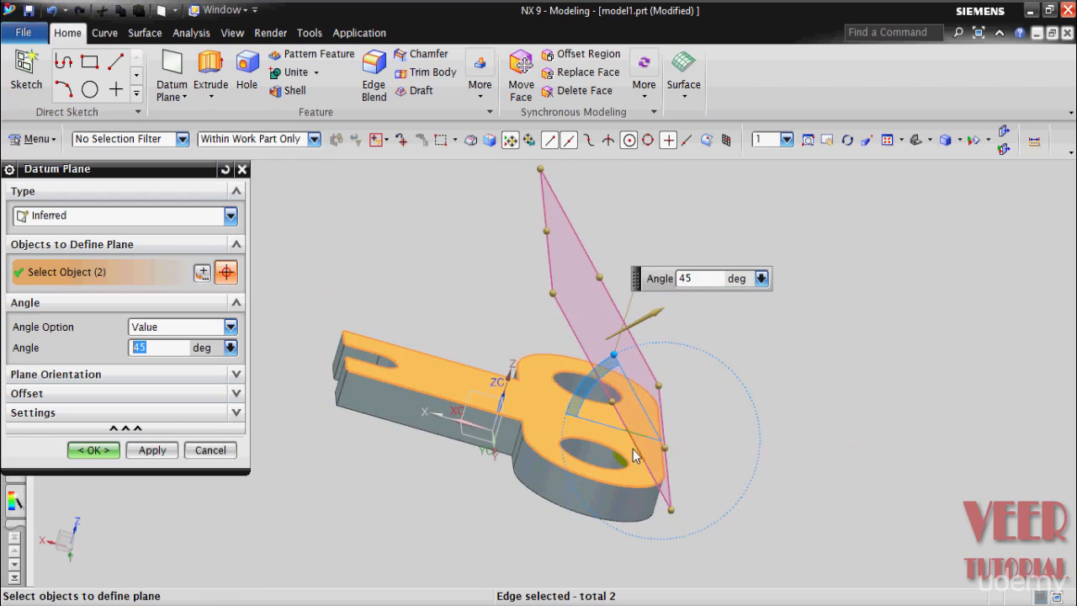
{"action": "left_click", "coordinate": [85, 450]}
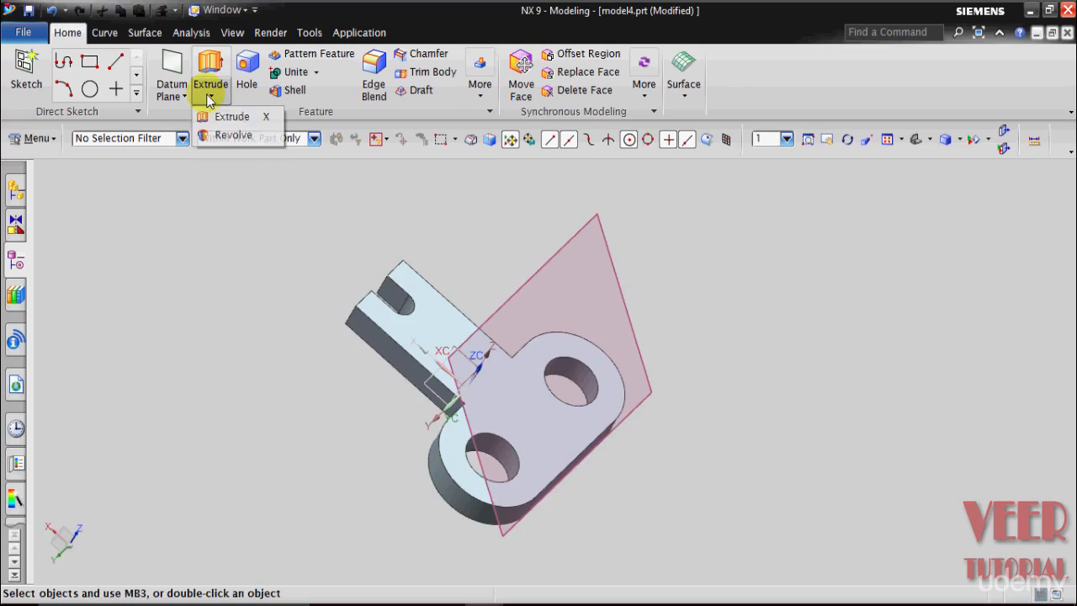
Step: Start an Extrude and open a section sketch on the 45-degree datum plane
{"action": "left_click", "coordinate": [211, 84]}
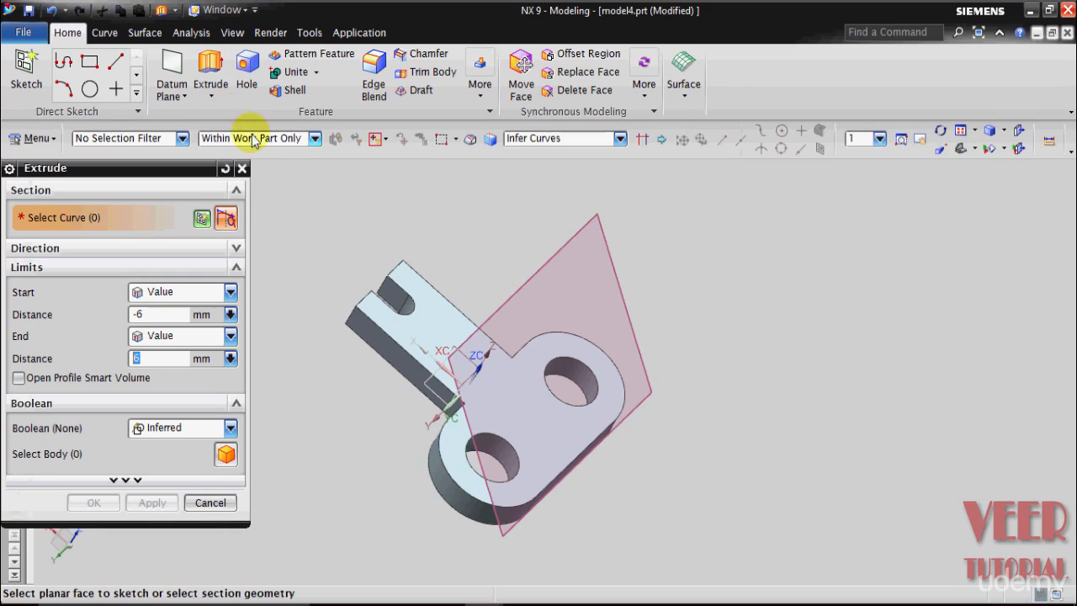
{"action": "left_click", "coordinate": [534, 276]}
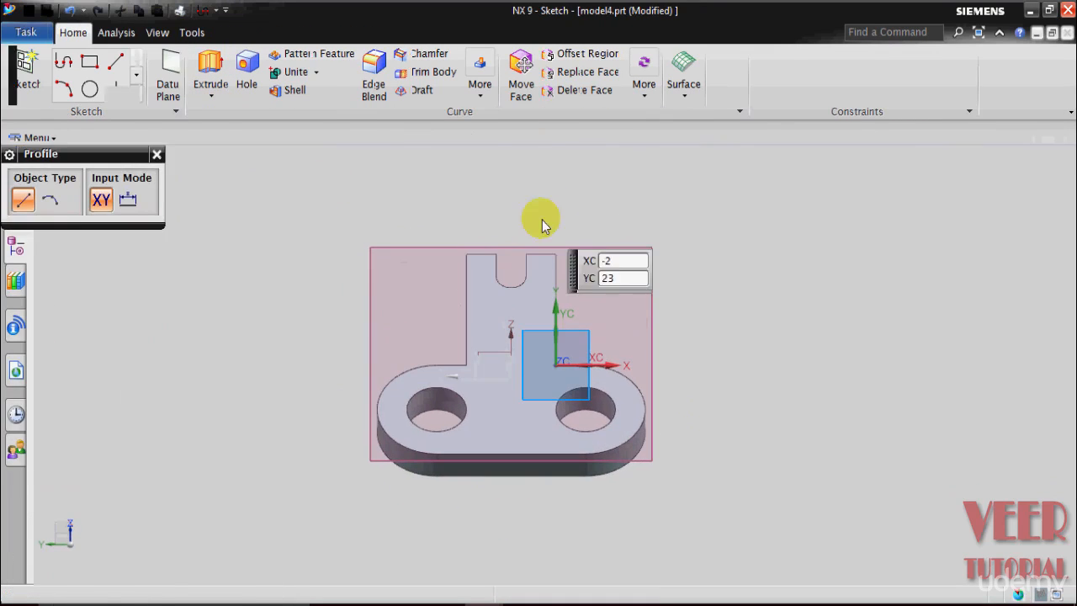
{"action": "scroll", "coordinate": [586, 473], "scroll_direction": "down", "scroll_amount": 2}
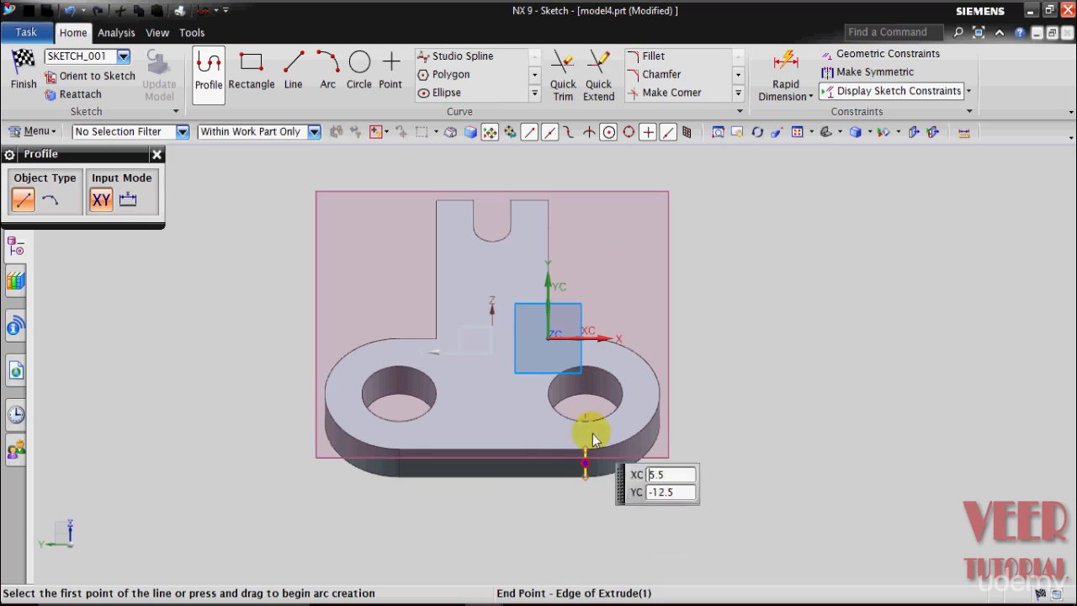
Step: Sketch a line about 15 long across the notched tab, from a point on one side edge to a point on the other
{"action": "scroll", "coordinate": [464, 216], "scroll_direction": "down", "scroll_amount": 1}
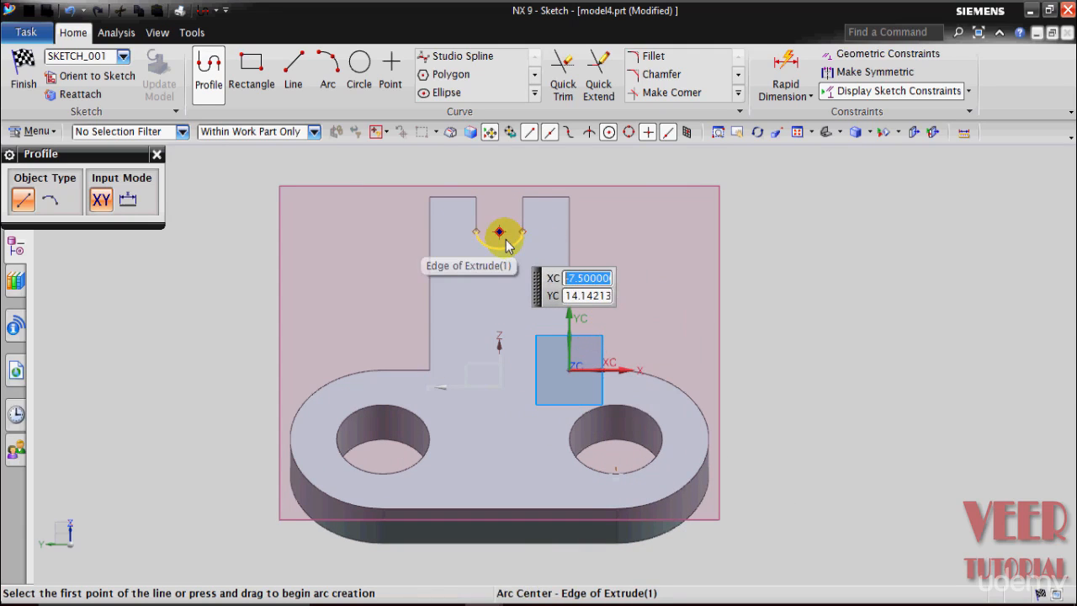
{"action": "scroll", "coordinate": [502, 240], "scroll_direction": "down", "scroll_amount": 1}
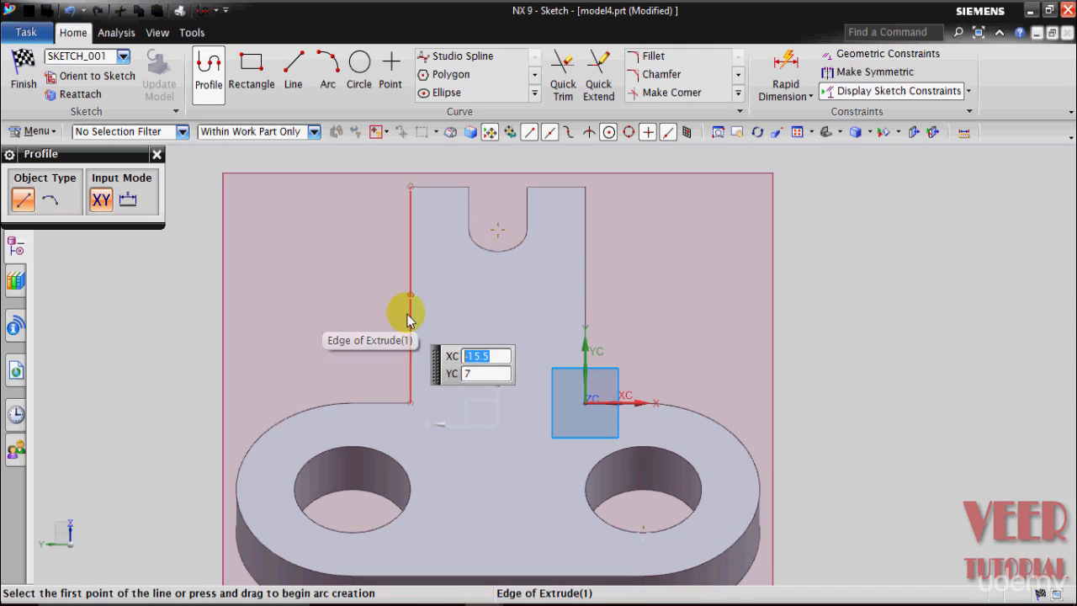
{"action": "left_click", "coordinate": [292, 88]}
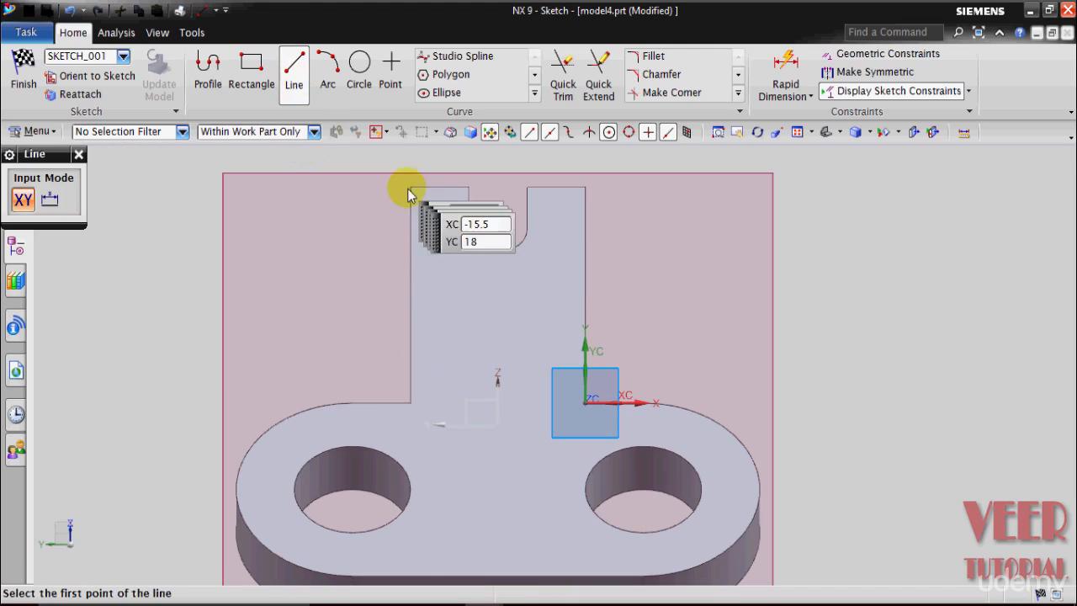
{"action": "left_click", "coordinate": [411, 294]}
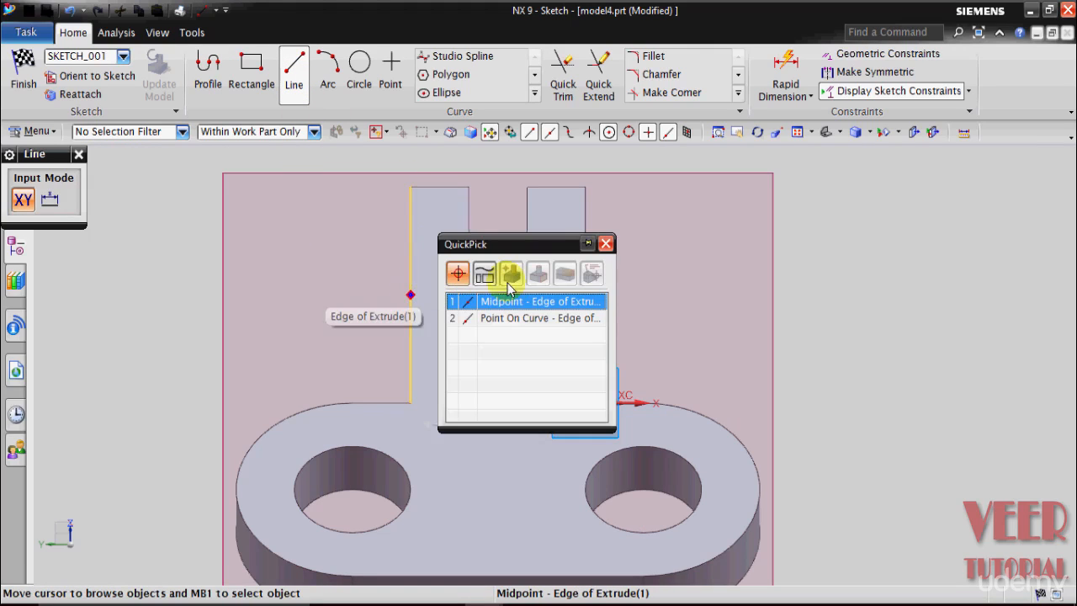
{"action": "left_click", "coordinate": [511, 320]}
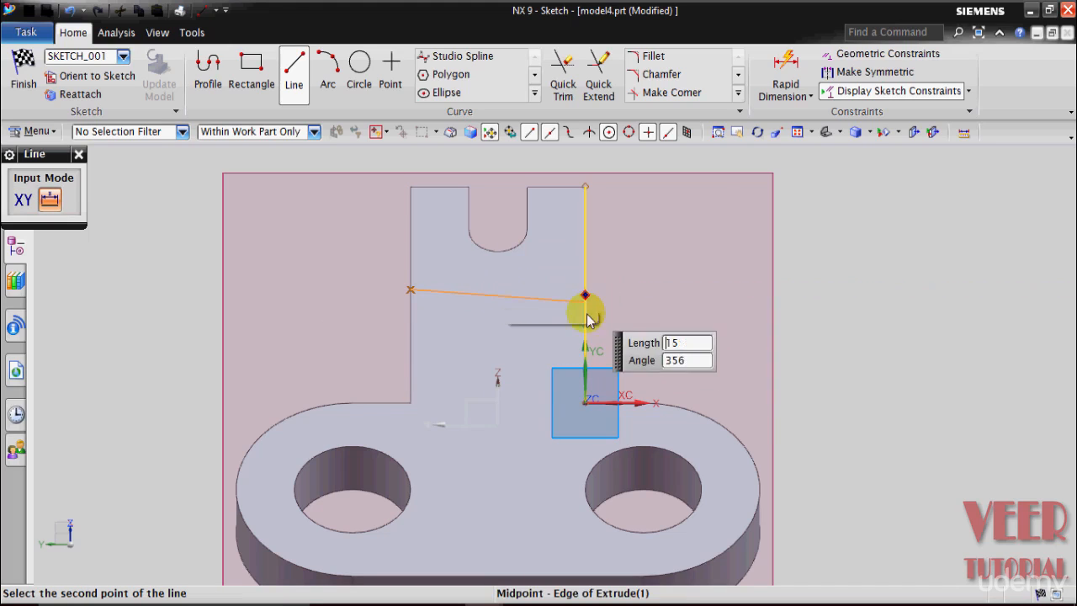
{"action": "left_click", "coordinate": [585, 275]}
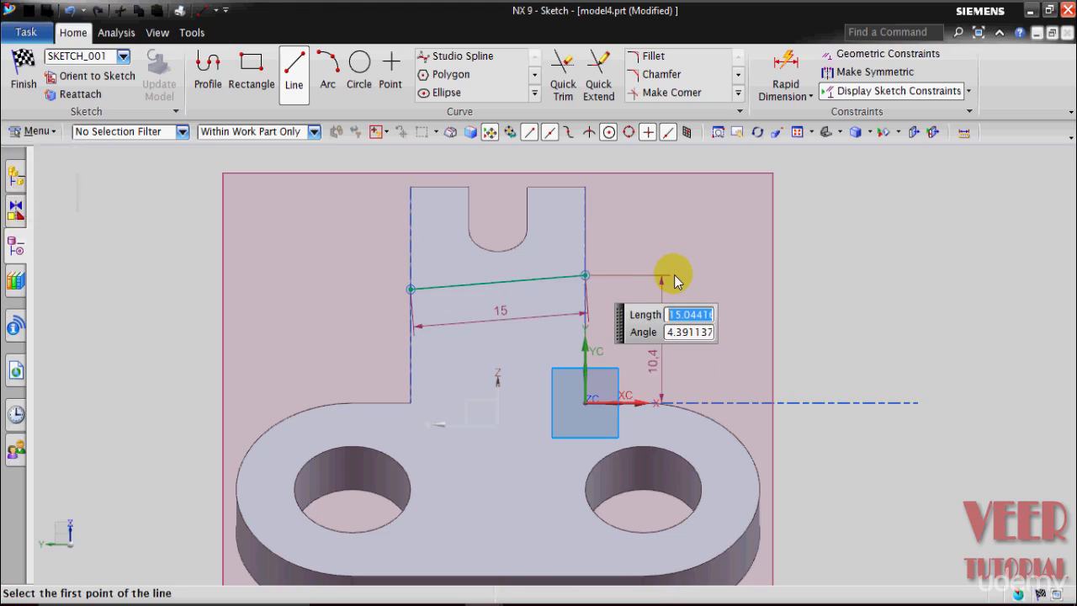
{"action": "key", "text": "Escape"}
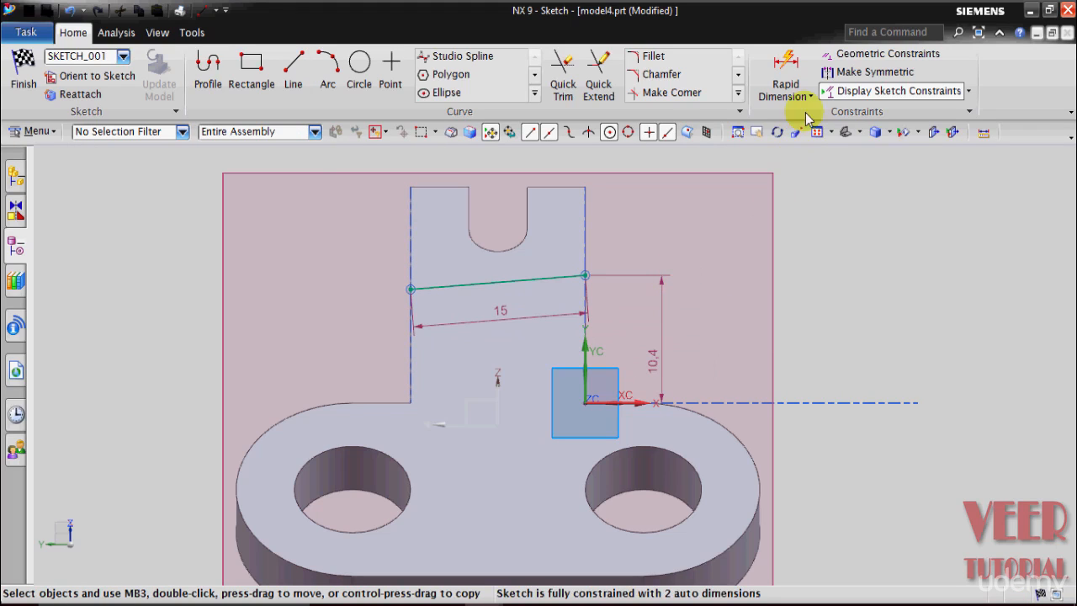
Step: Constrain the line across the tab to be horizontal and convert it to a reference line
{"action": "left_click", "coordinate": [859, 55]}
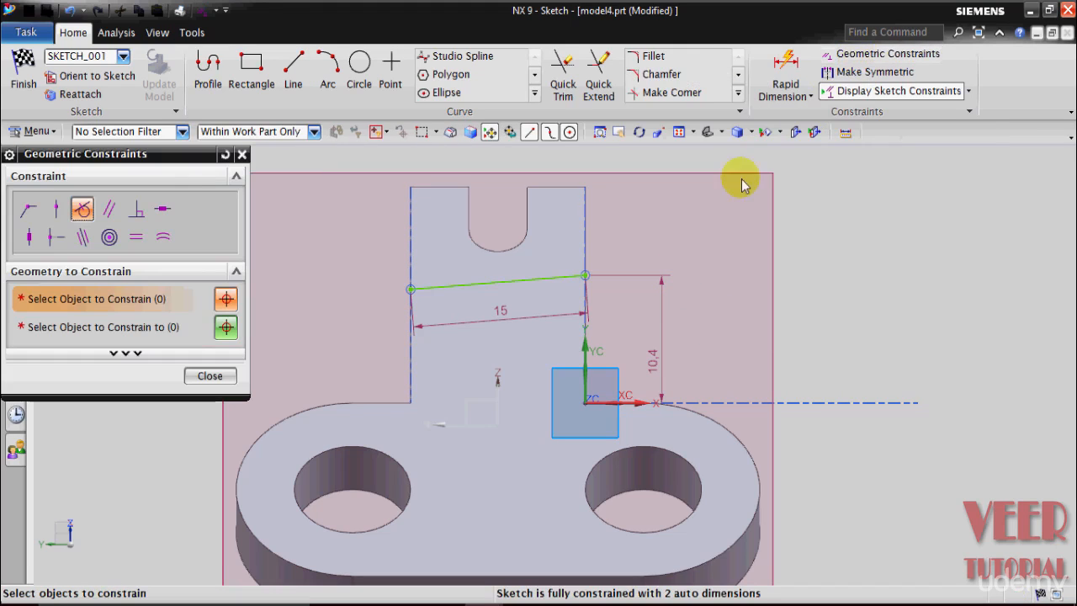
{"action": "left_click", "coordinate": [163, 211]}
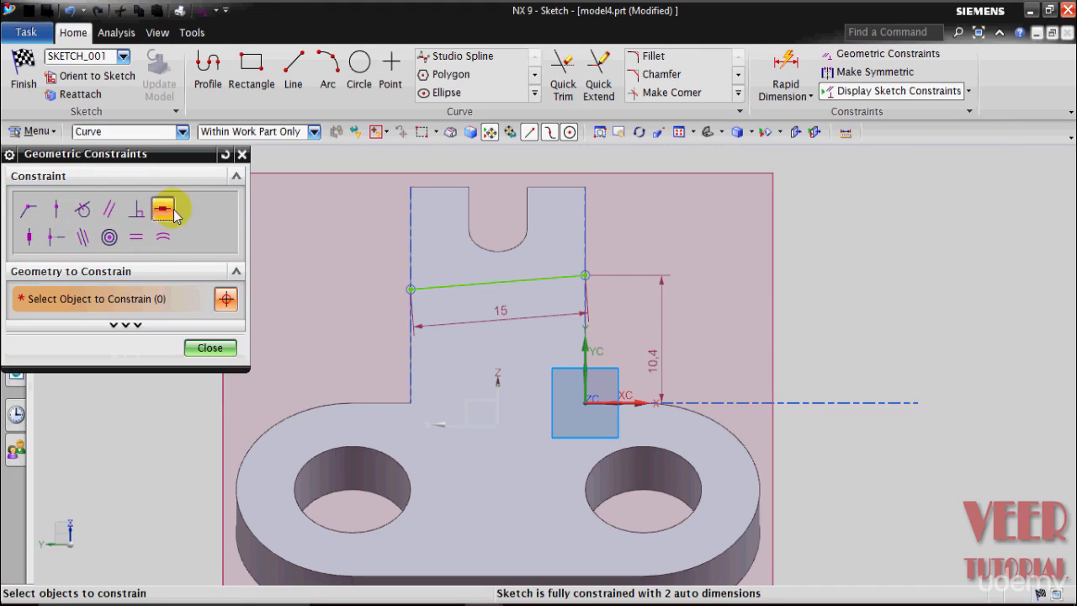
{"action": "left_click", "coordinate": [515, 279]}
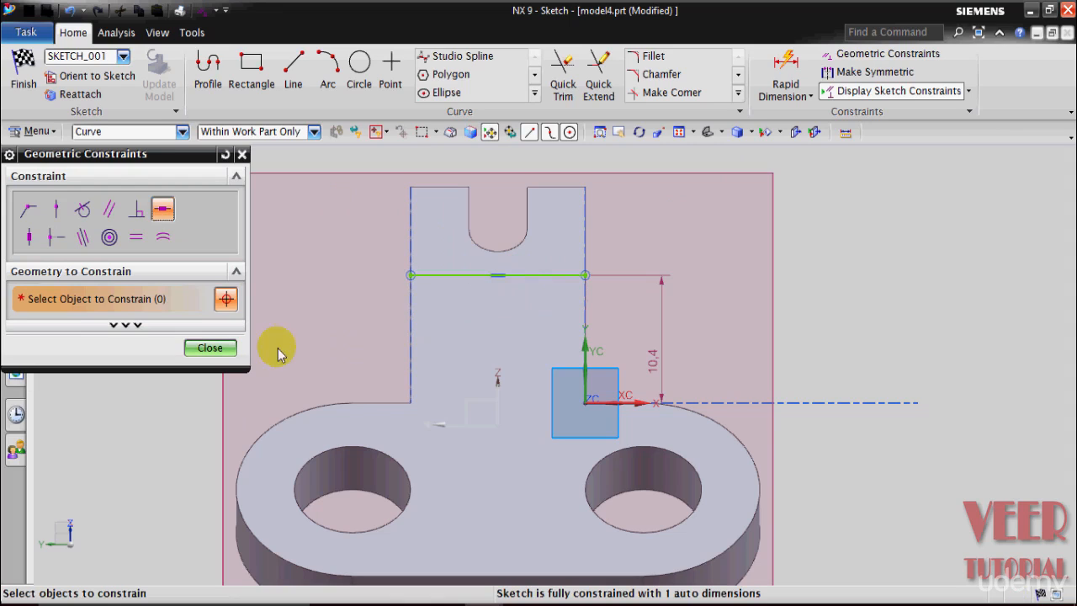
{"action": "left_click", "coordinate": [210, 348]}
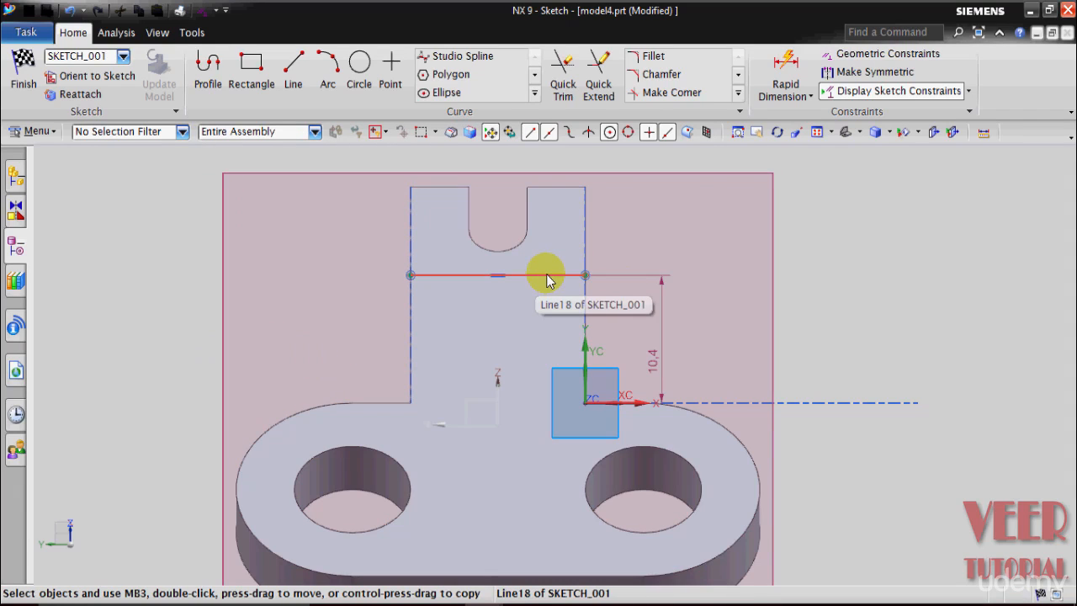
{"action": "right_click", "coordinate": [547, 280]}
{"action": "left_click", "coordinate": [599, 315]}
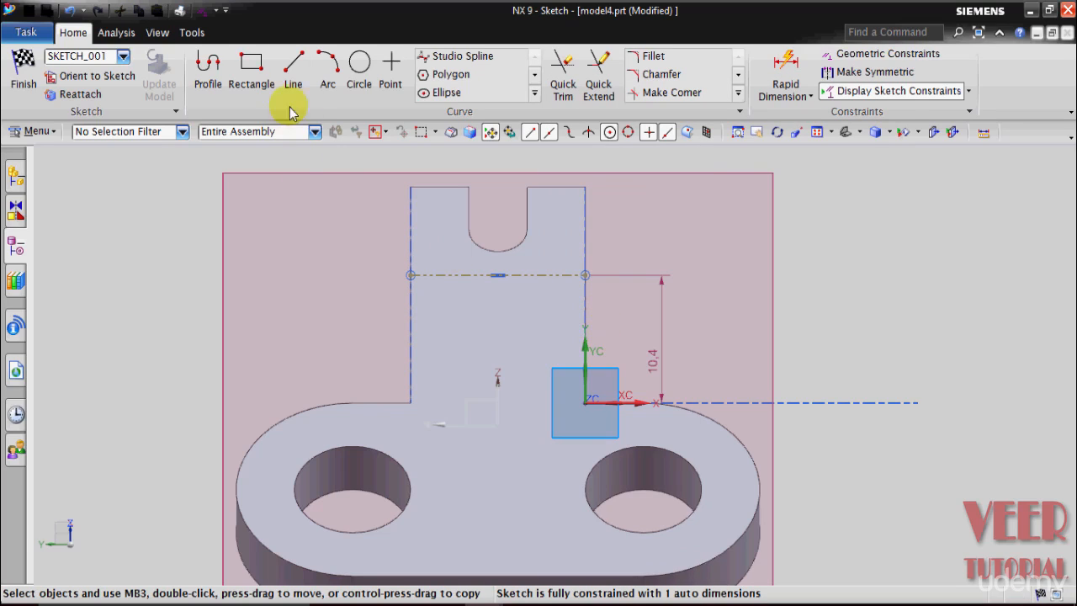
Step: Draw a circle about 15 in diameter from the reference line's midpoint to its endpoint on the tab edge, and delete the reference line
{"action": "left_click", "coordinate": [358, 88]}
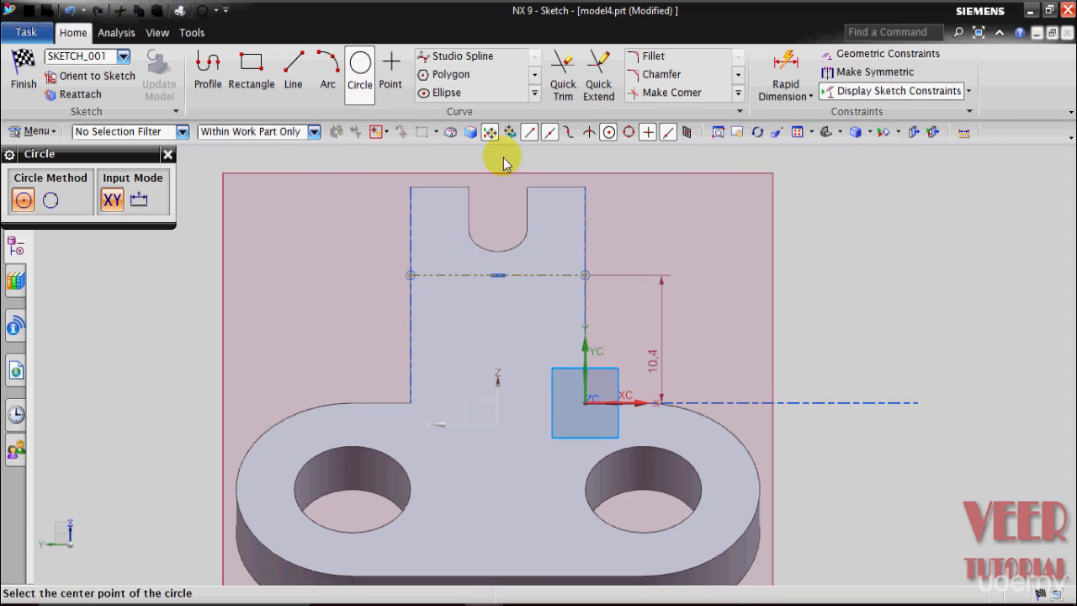
{"action": "left_click", "coordinate": [499, 278]}
{"action": "left_click", "coordinate": [589, 281]}
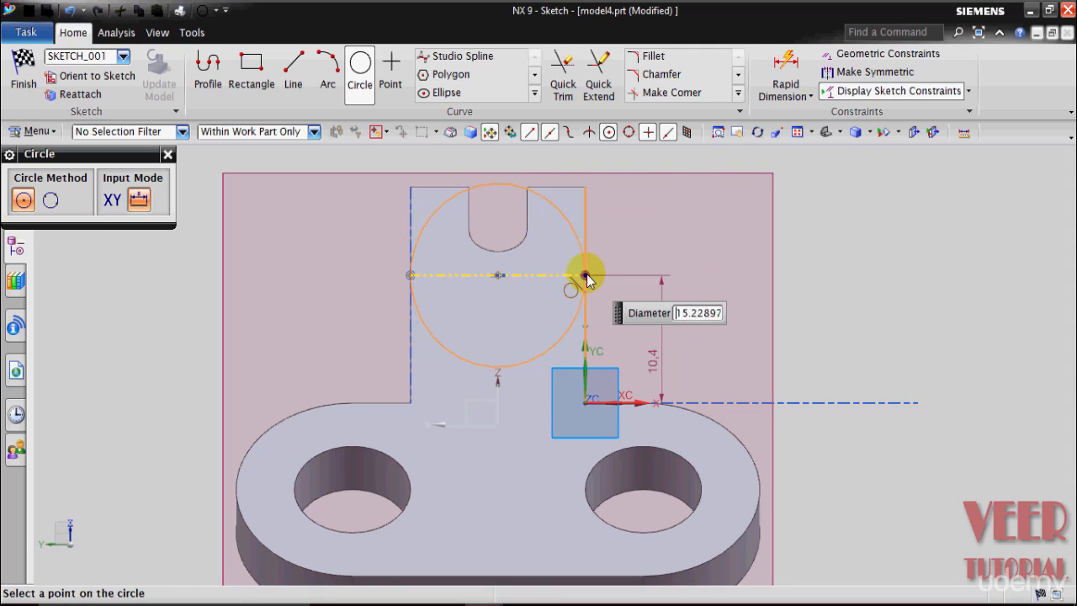
{"action": "left_click", "coordinate": [585, 278]}
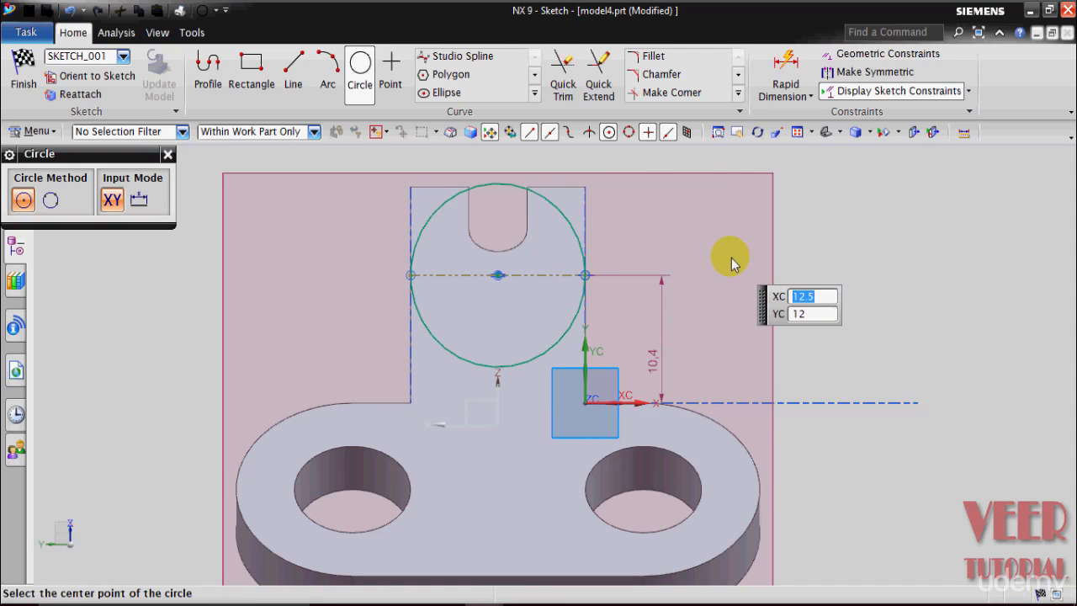
{"action": "left_click", "coordinate": [169, 155]}
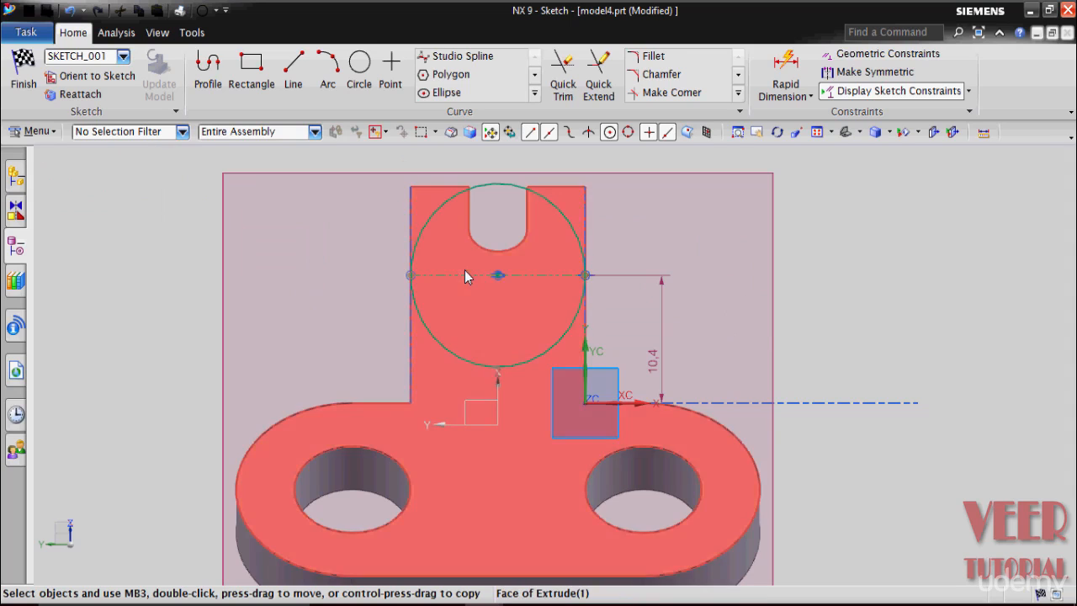
{"action": "right_click", "coordinate": [461, 274]}
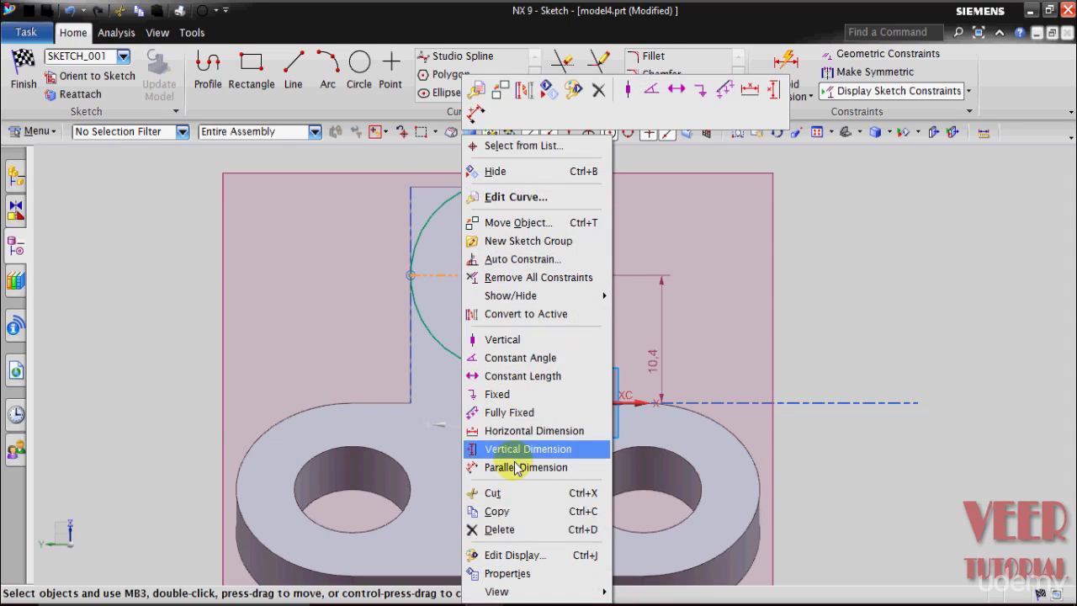
{"action": "left_click", "coordinate": [502, 530]}
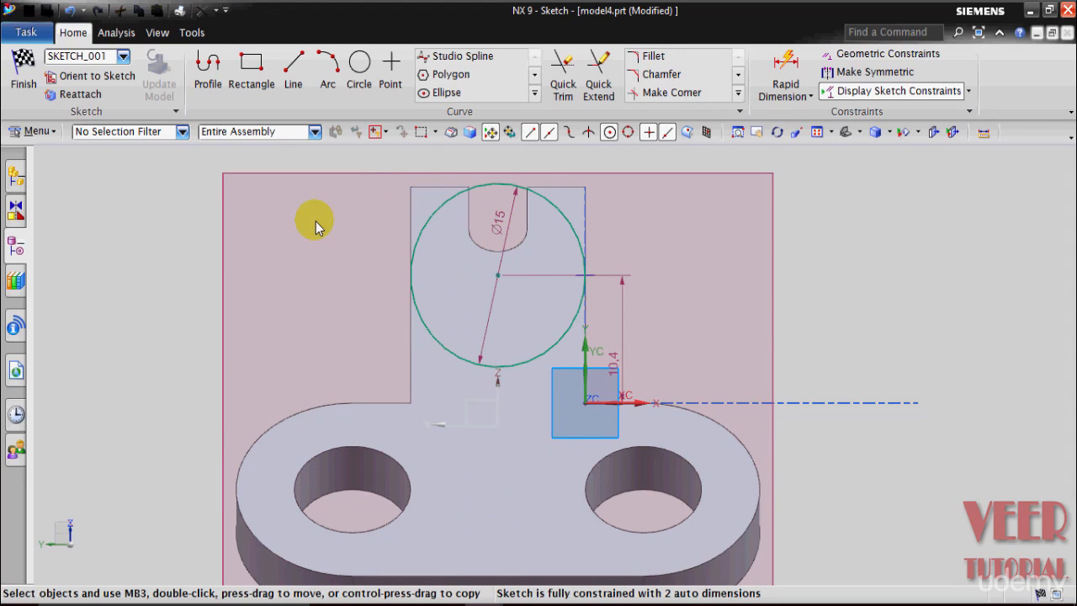
Step: Dimension the circle's center to the base plate's front top edge with Rapid Dimension and set the distance to 17
{"action": "scroll", "coordinate": [312, 221], "scroll_direction": "down", "scroll_amount": 1}
{"action": "left_click", "coordinate": [811, 96]}
{"action": "left_click", "coordinate": [820, 112]}
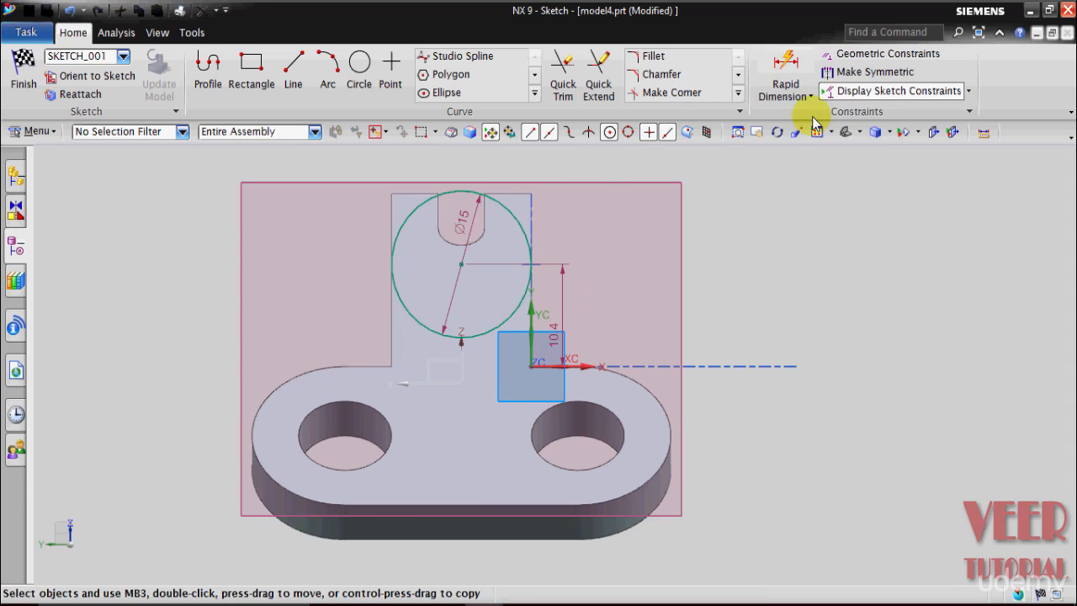
{"action": "left_click", "coordinate": [470, 274]}
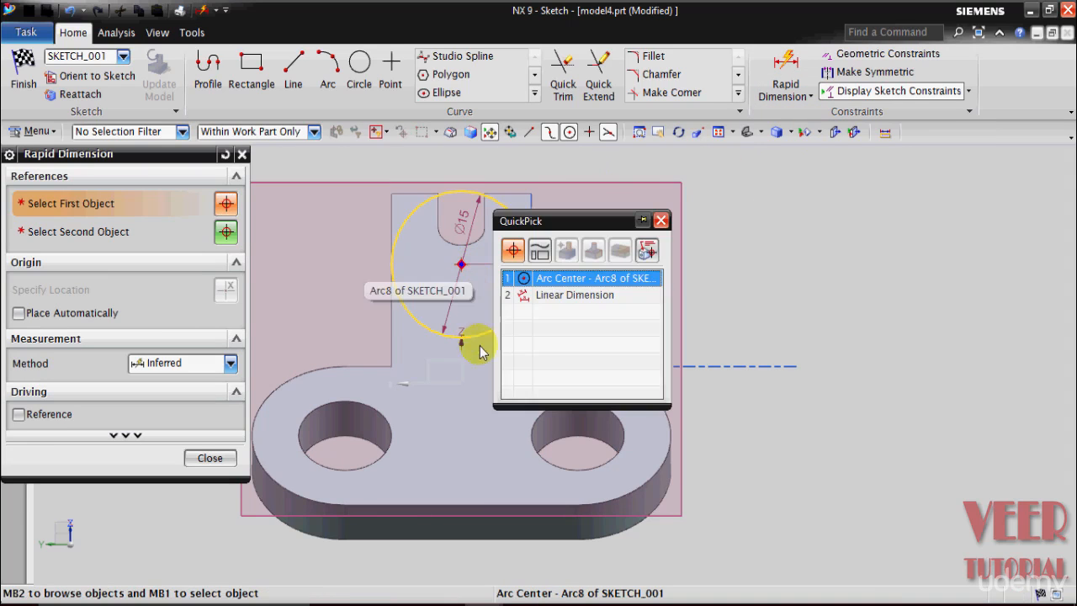
{"action": "left_click", "coordinate": [556, 278]}
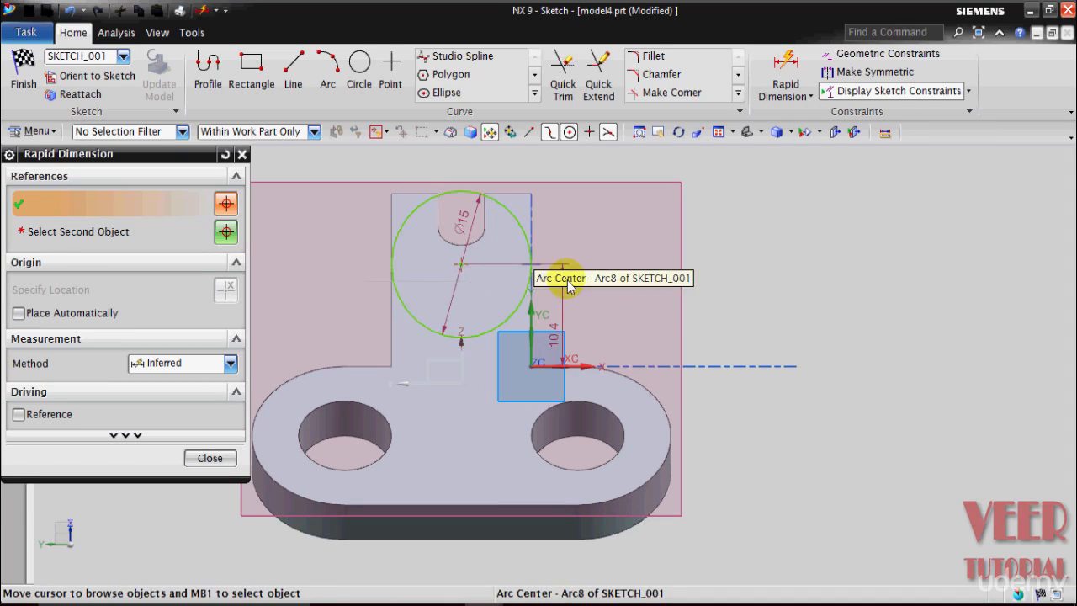
{"action": "left_click", "coordinate": [477, 505]}
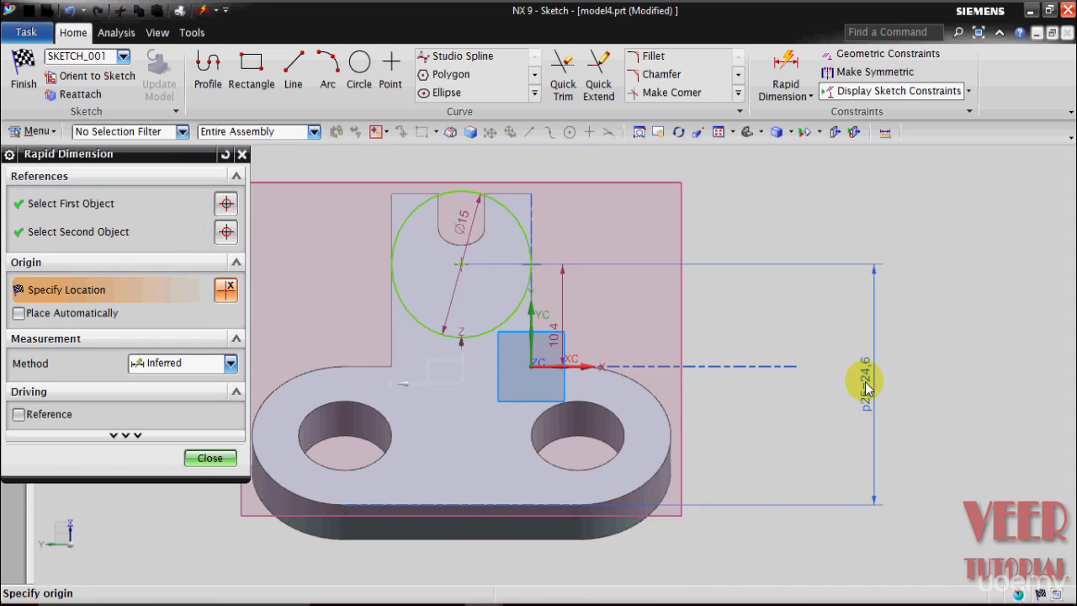
{"action": "left_click", "coordinate": [867, 387]}
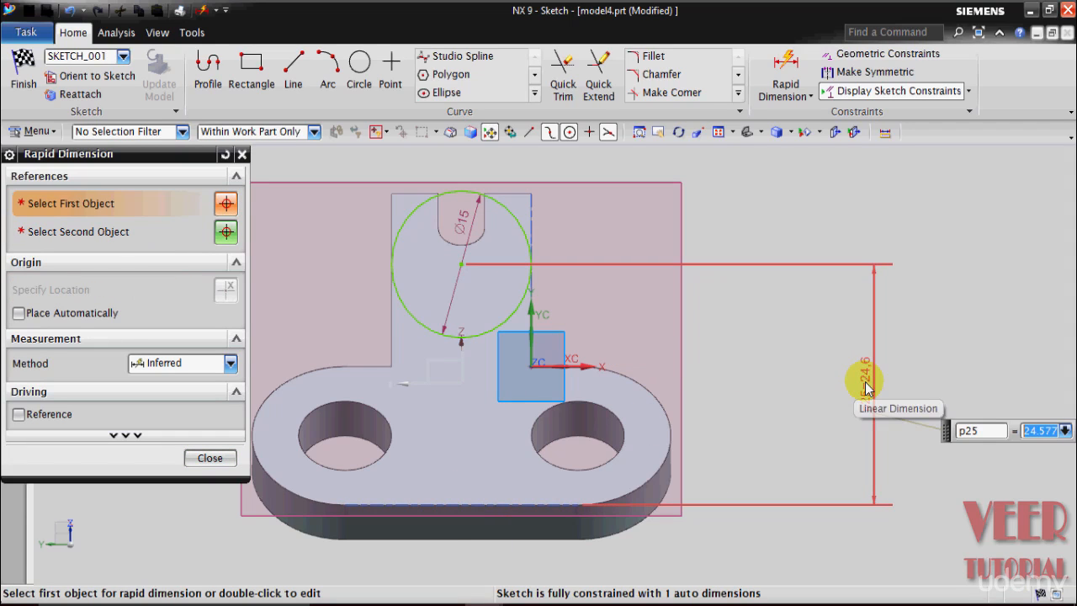
{"action": "key", "text": "Return"}
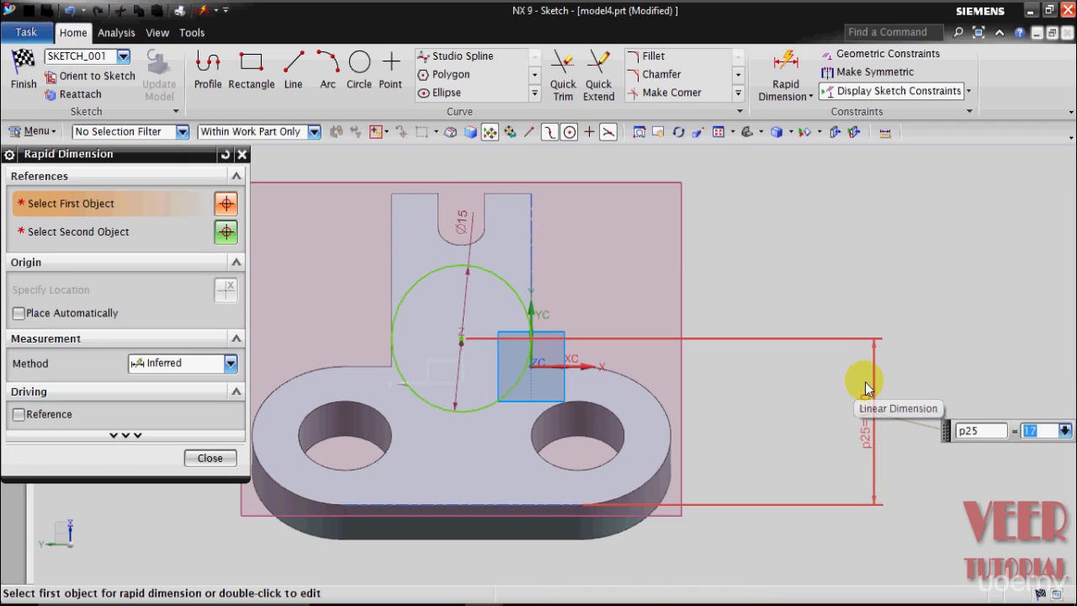
{"action": "left_click", "coordinate": [212, 458]}
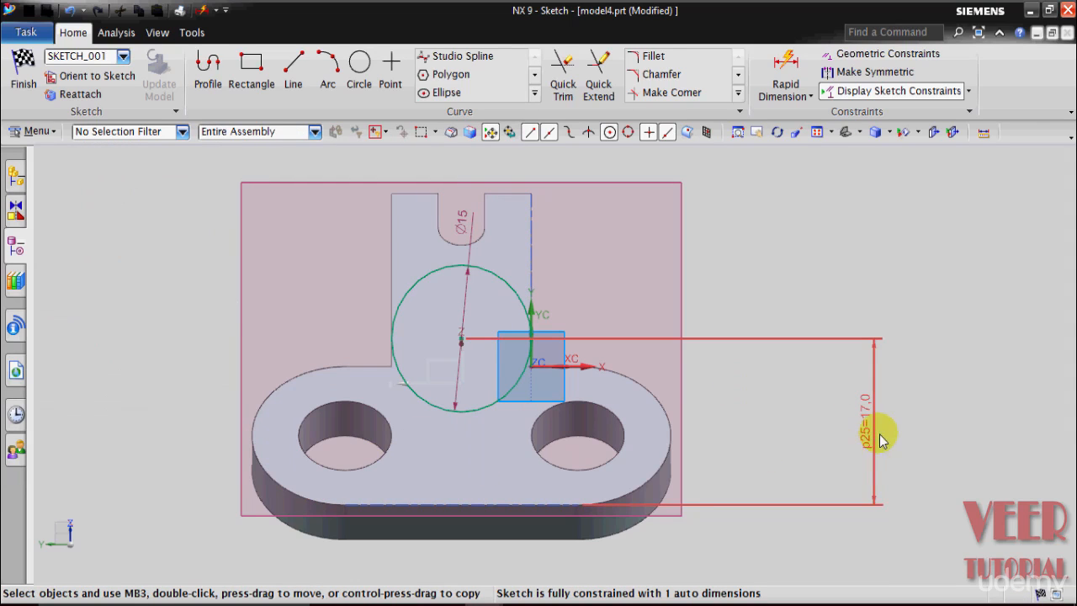
Step: Draw a concentric inner circle with a diameter of 7.5 at the center of the larger circle
{"action": "scroll", "coordinate": [461, 555], "scroll_direction": "up", "scroll_amount": 1}
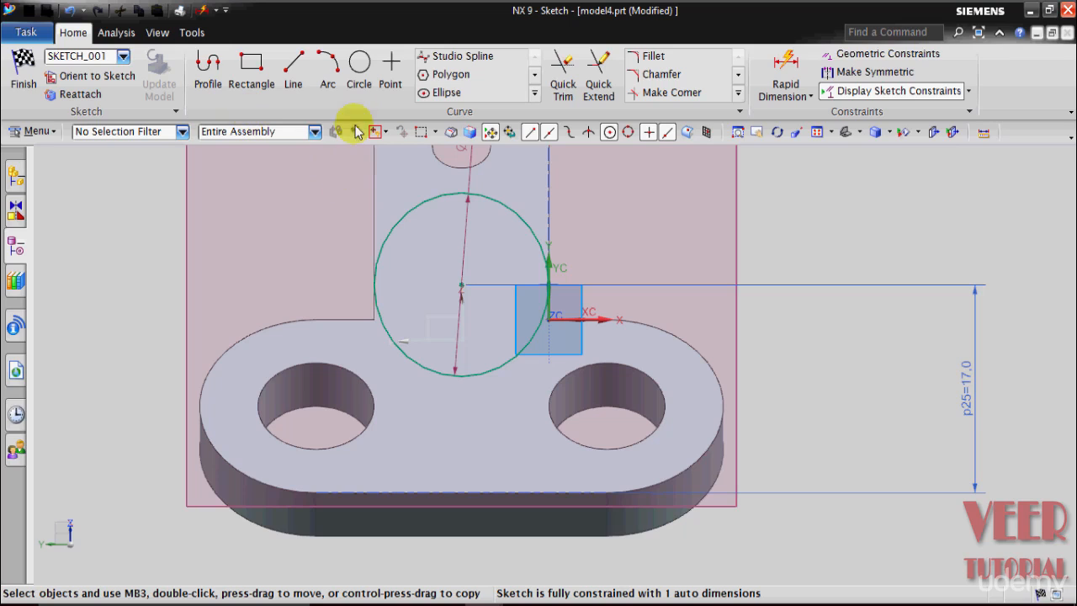
{"action": "left_click", "coordinate": [357, 89]}
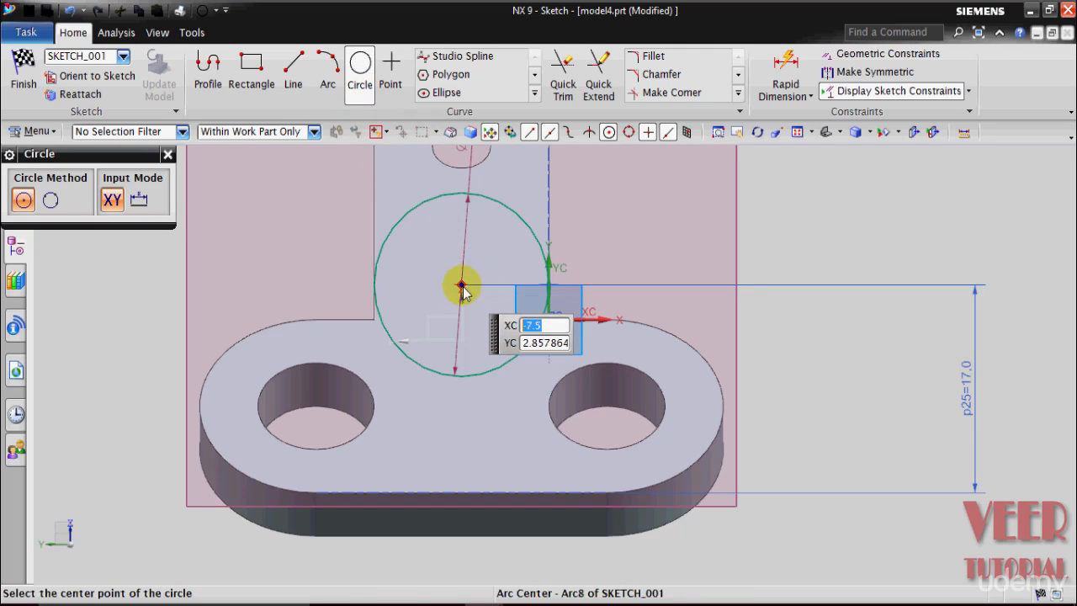
{"action": "left_click", "coordinate": [461, 284]}
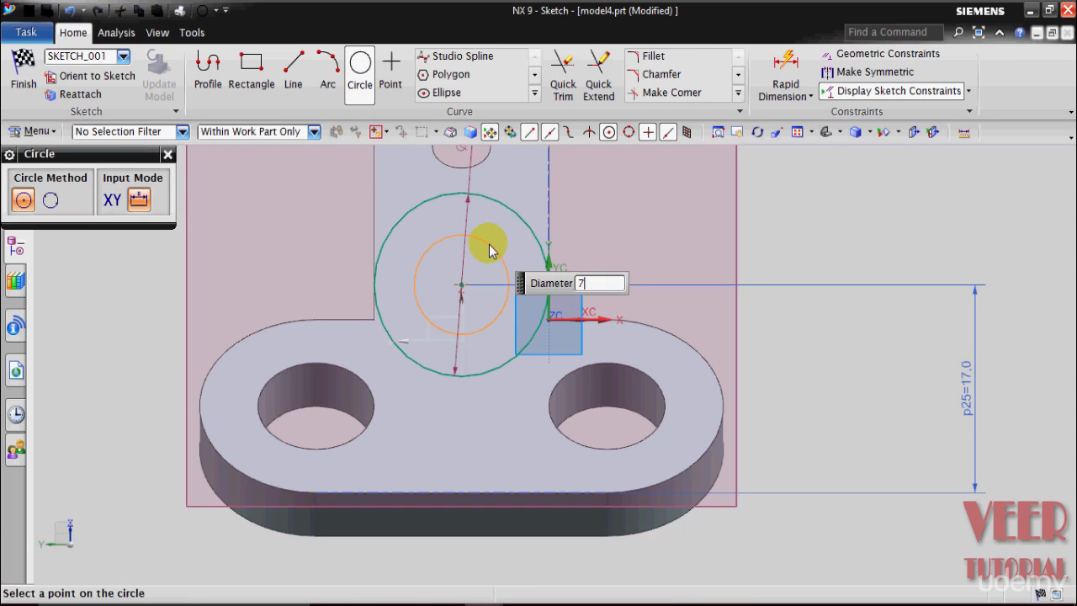
{"action": "key", "text": "Return"}
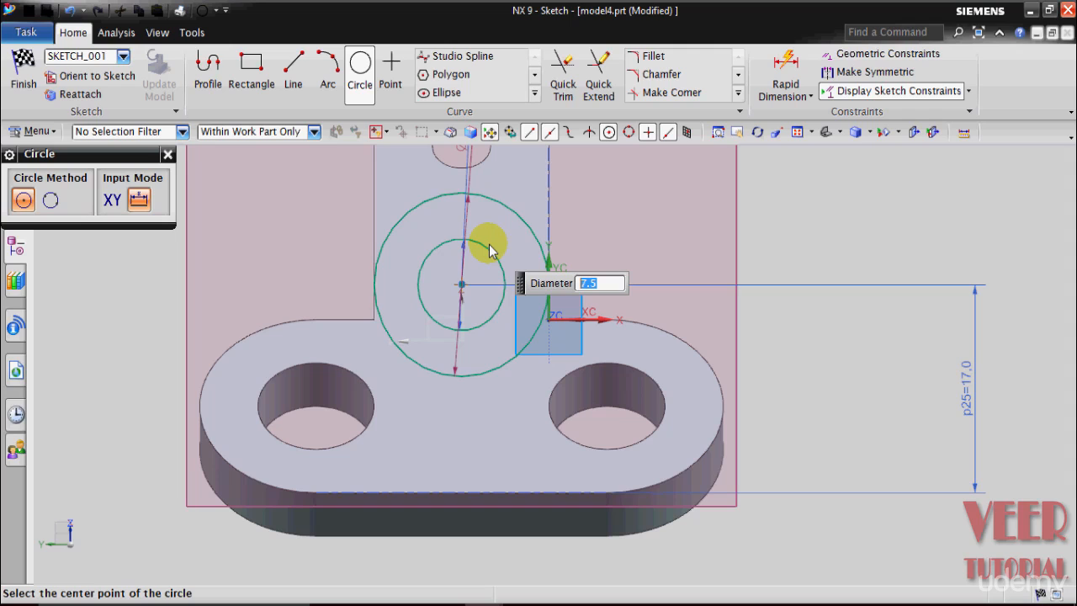
{"action": "left_click", "coordinate": [169, 156]}
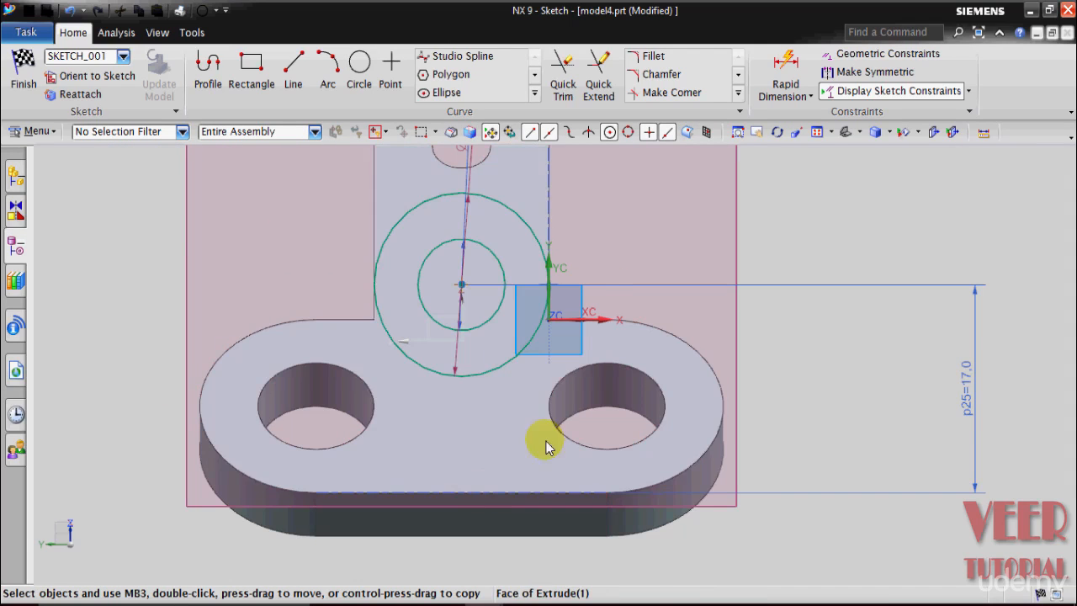
Step: Draw two lines about 17 long from the outer circle's opposite sides down to the base plate's front top edge
{"action": "left_click", "coordinate": [293, 84]}
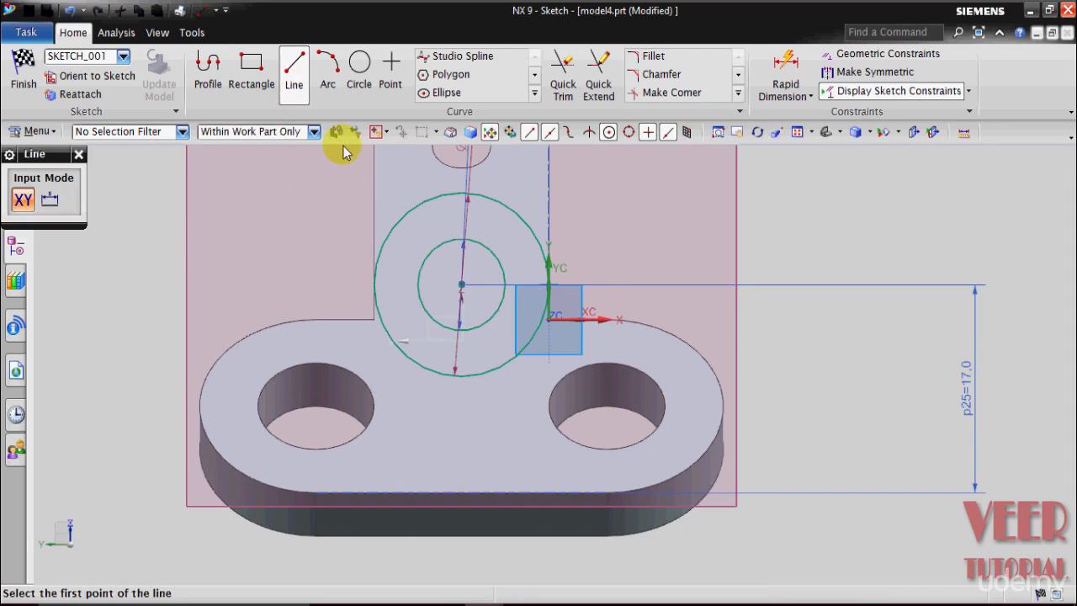
{"action": "left_click", "coordinate": [373, 284]}
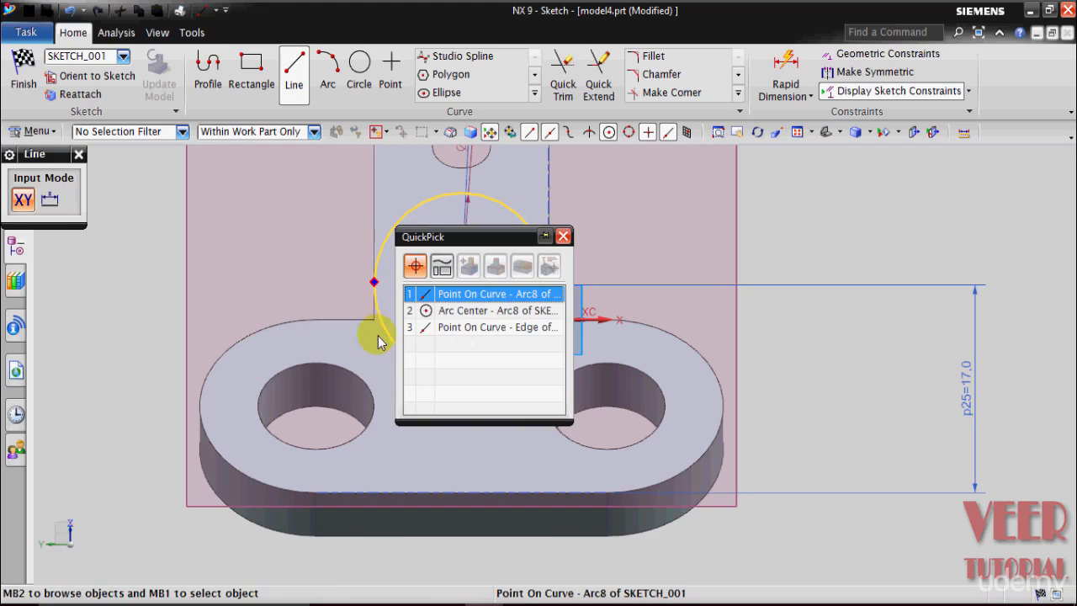
{"action": "left_click", "coordinate": [467, 294]}
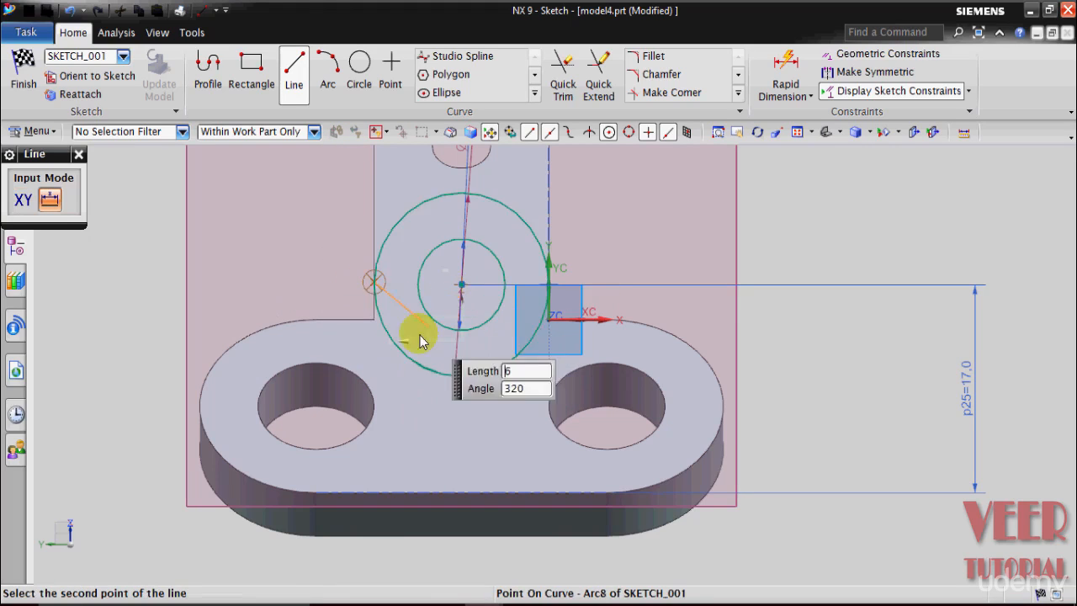
{"action": "left_click", "coordinate": [371, 500]}
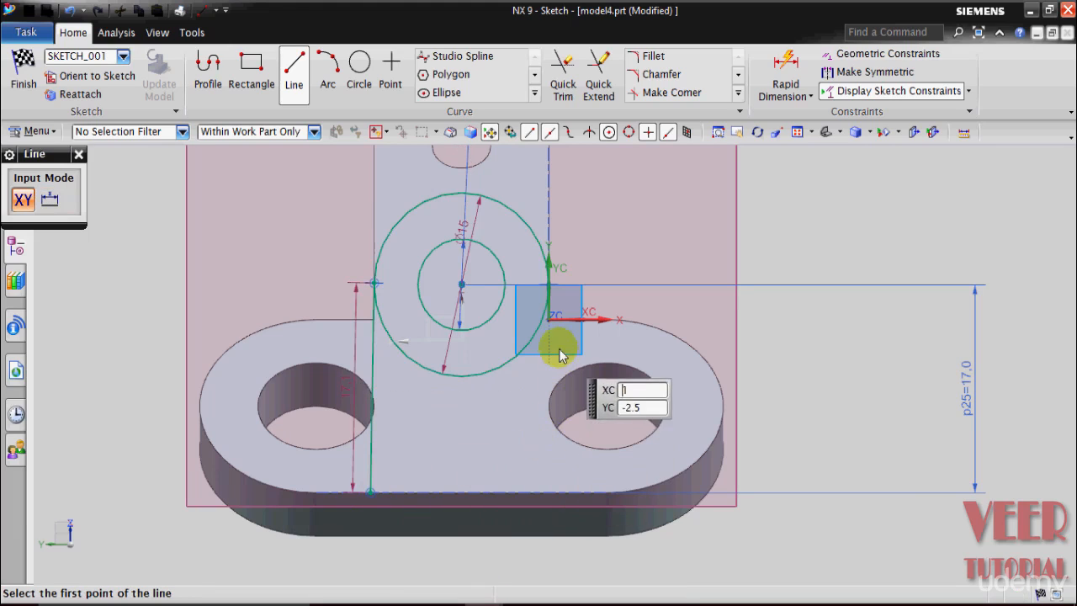
{"action": "left_click", "coordinate": [549, 286]}
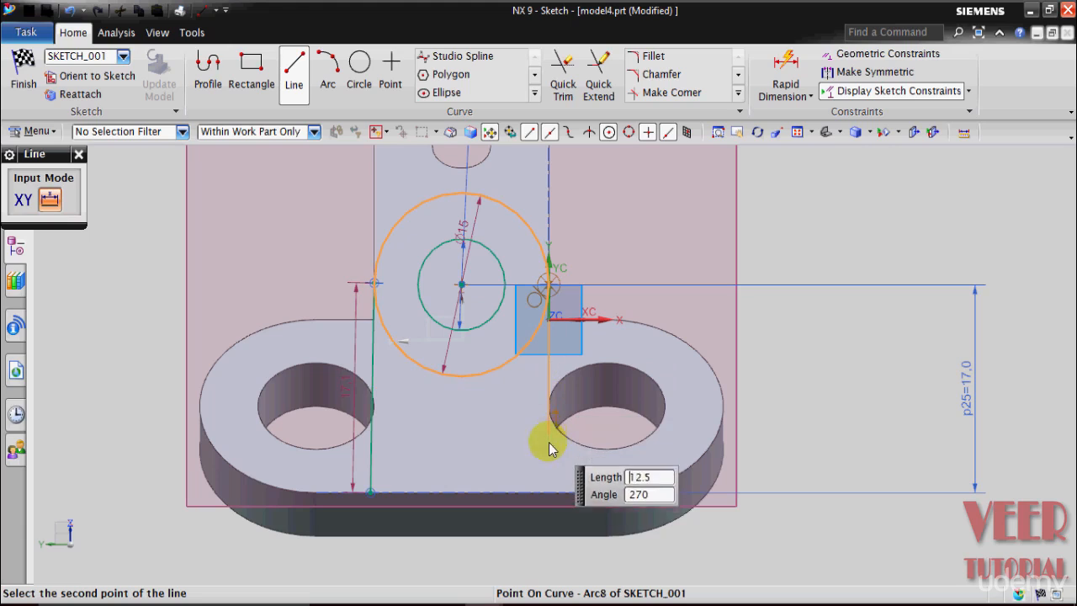
{"action": "left_click", "coordinate": [552, 494]}
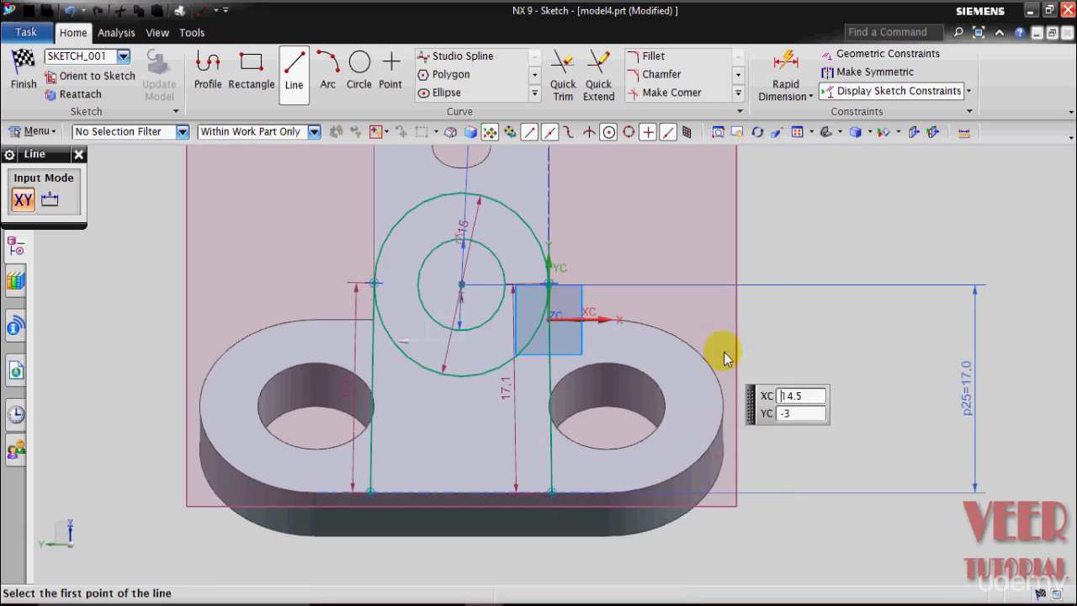
{"action": "key", "text": "Escape"}
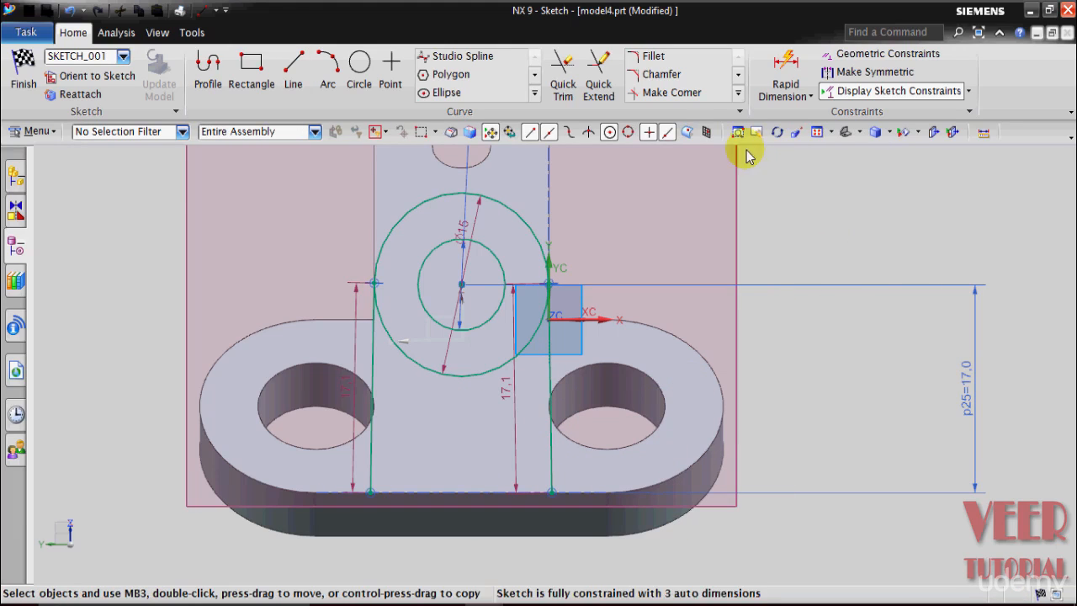
Step: Apply vertical geometric constraints to both side lines of the lug profile
{"action": "left_click", "coordinate": [853, 55]}
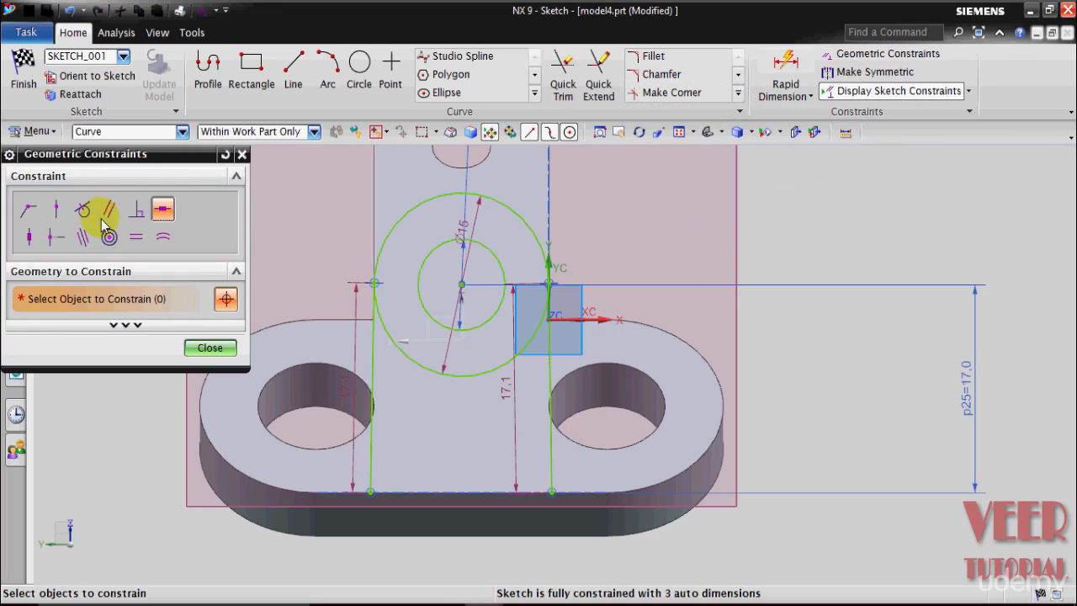
{"action": "left_click", "coordinate": [28, 237]}
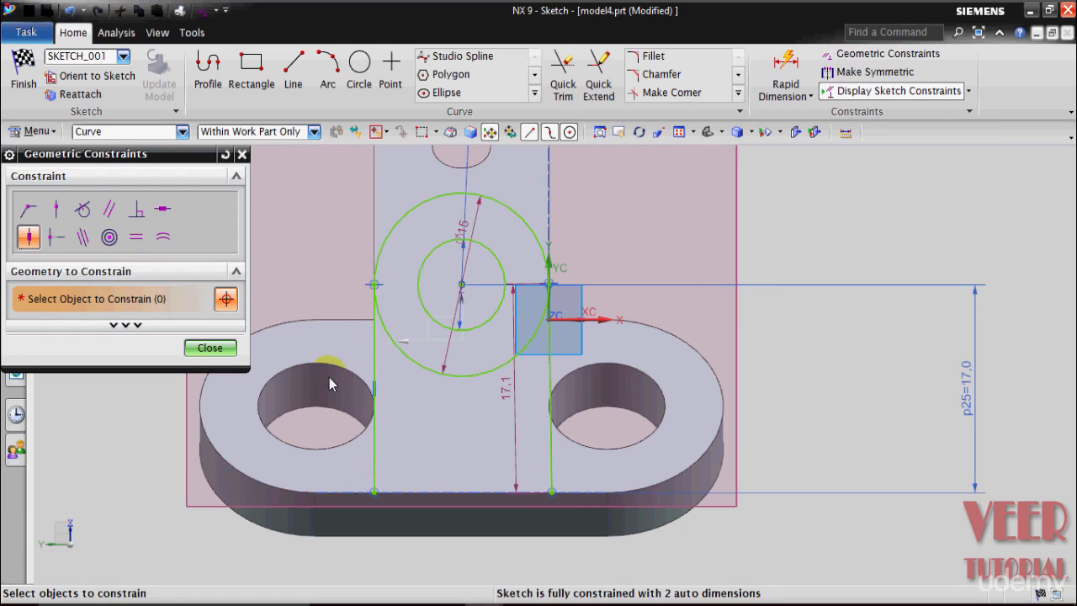
{"action": "left_click", "coordinate": [549, 380]}
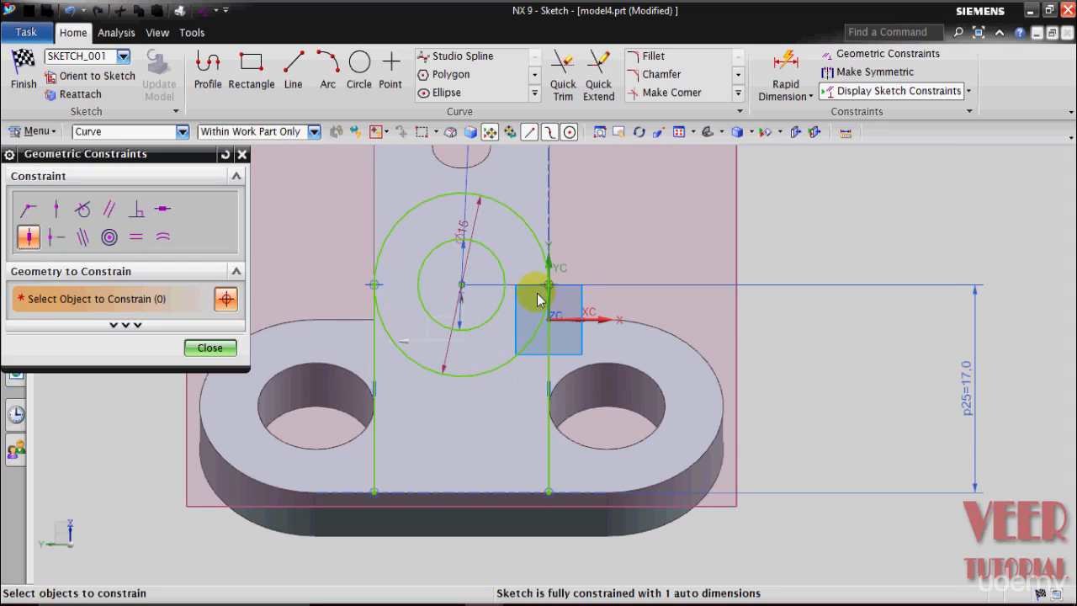
{"action": "left_click", "coordinate": [211, 348]}
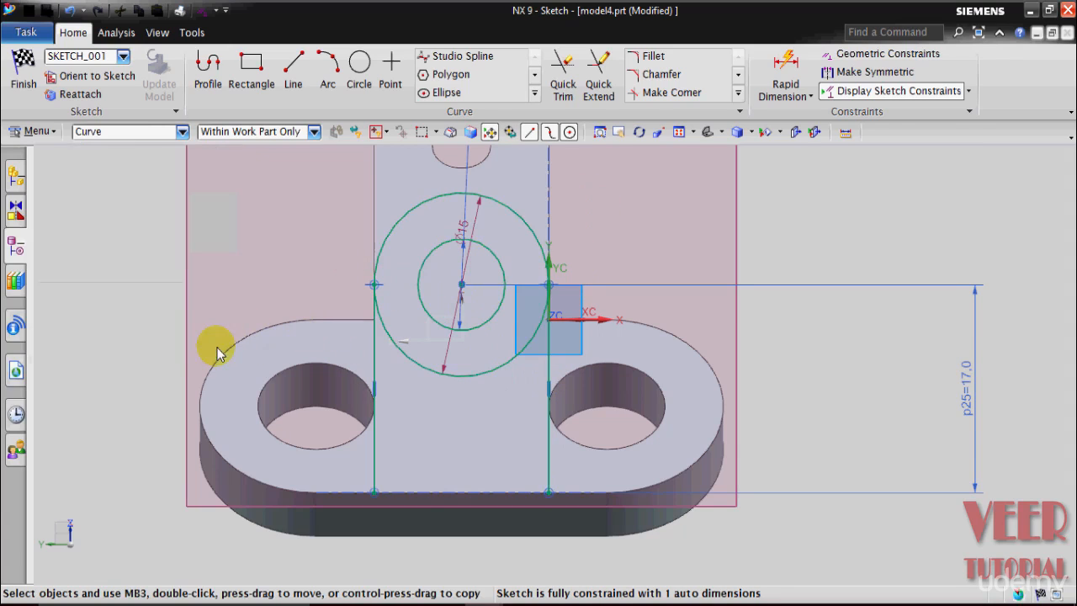
Step: Close the lug profile with a horizontal line joining the lower endpoints of the two side lines
{"action": "left_click", "coordinate": [293, 85]}
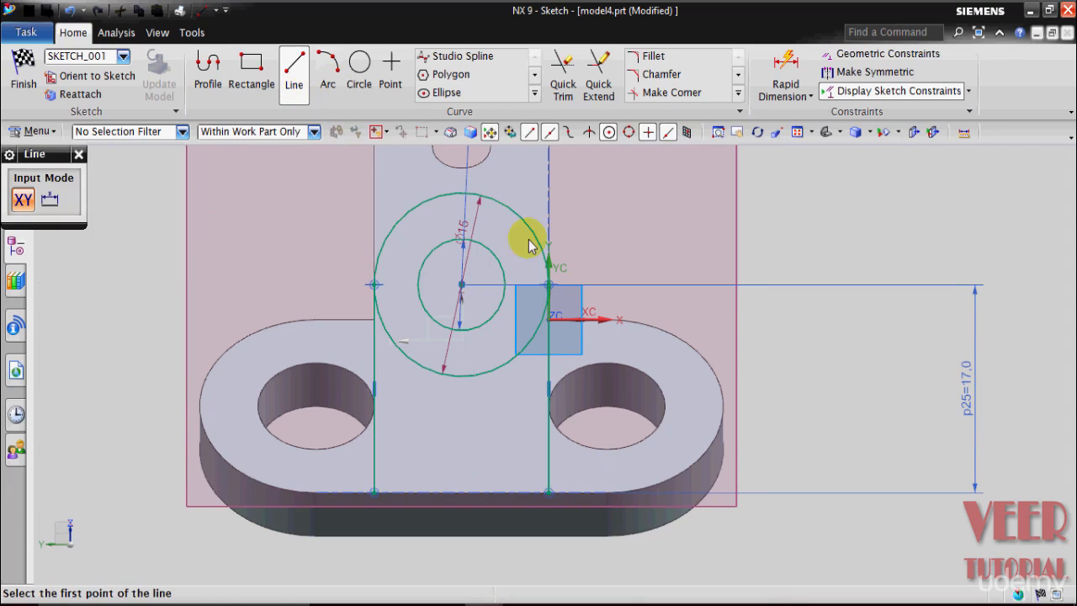
{"action": "left_click", "coordinate": [374, 493]}
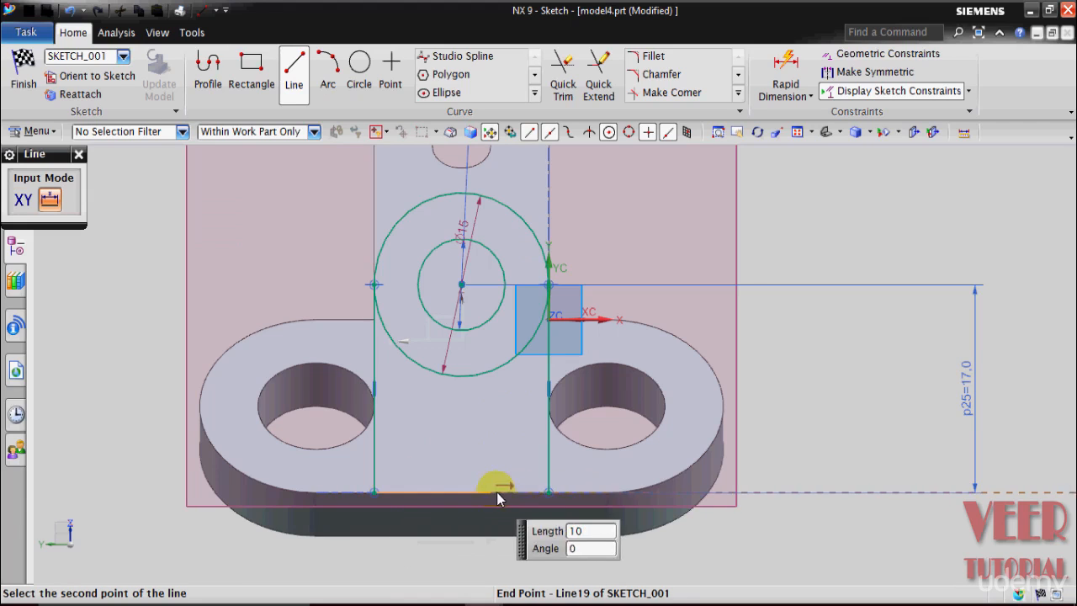
{"action": "left_click", "coordinate": [551, 491]}
{"action": "key", "text": "Escape"}
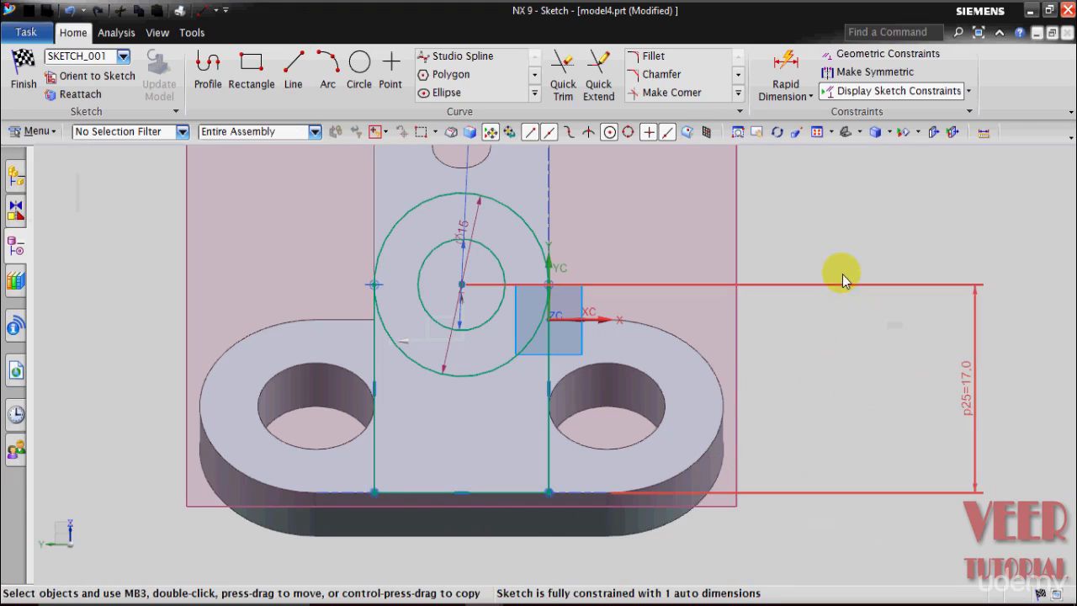
Step: Trim away the lower half of the outer circle between the side lines and finish the sketch
{"action": "left_click", "coordinate": [564, 89]}
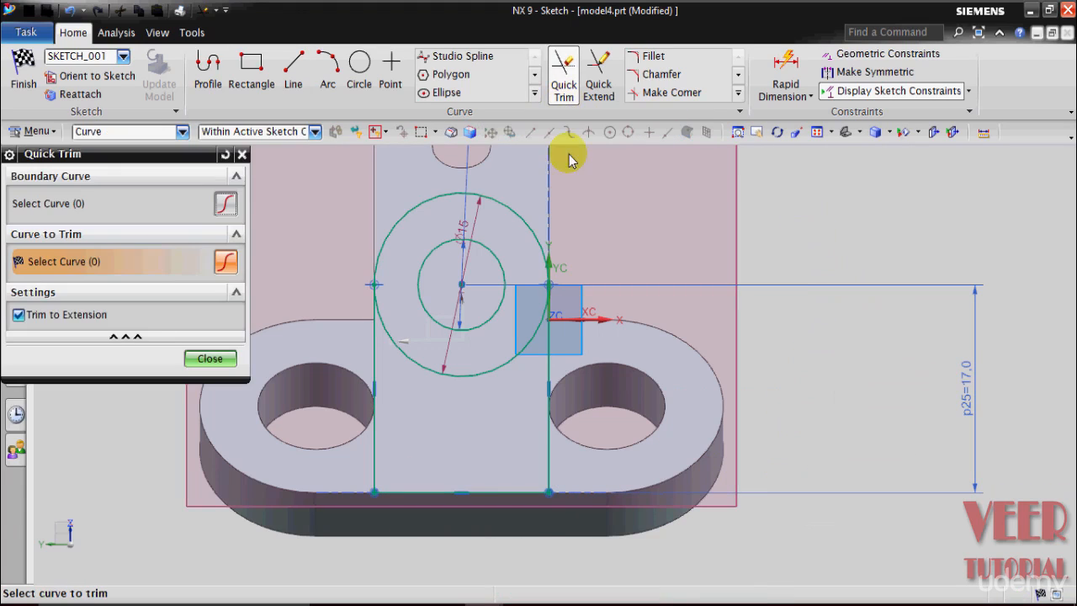
{"action": "left_click", "coordinate": [419, 375]}
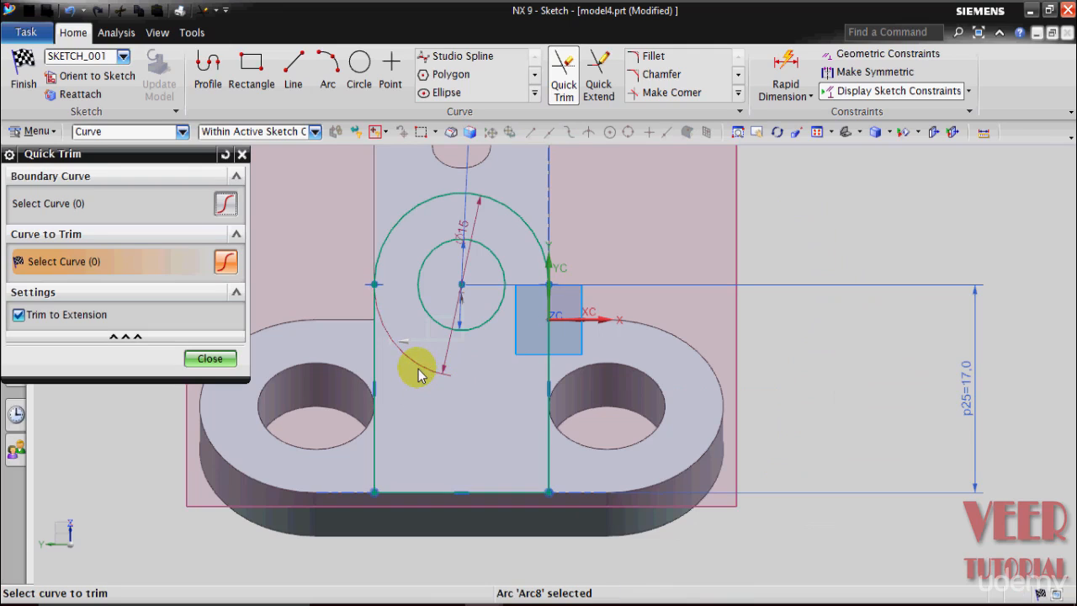
{"action": "left_click", "coordinate": [224, 362]}
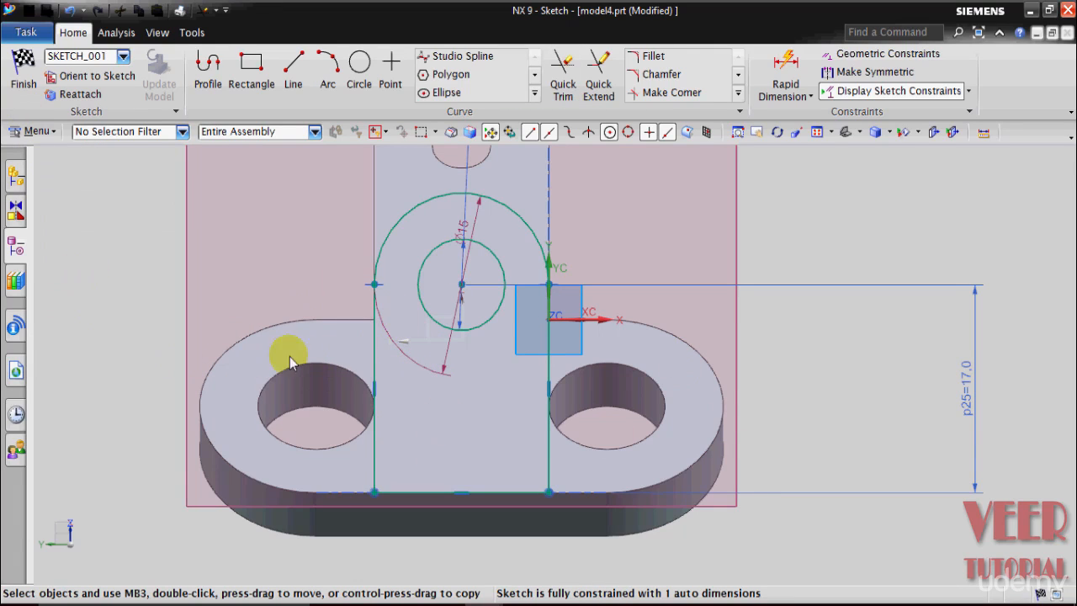
{"action": "left_click", "coordinate": [26, 83]}
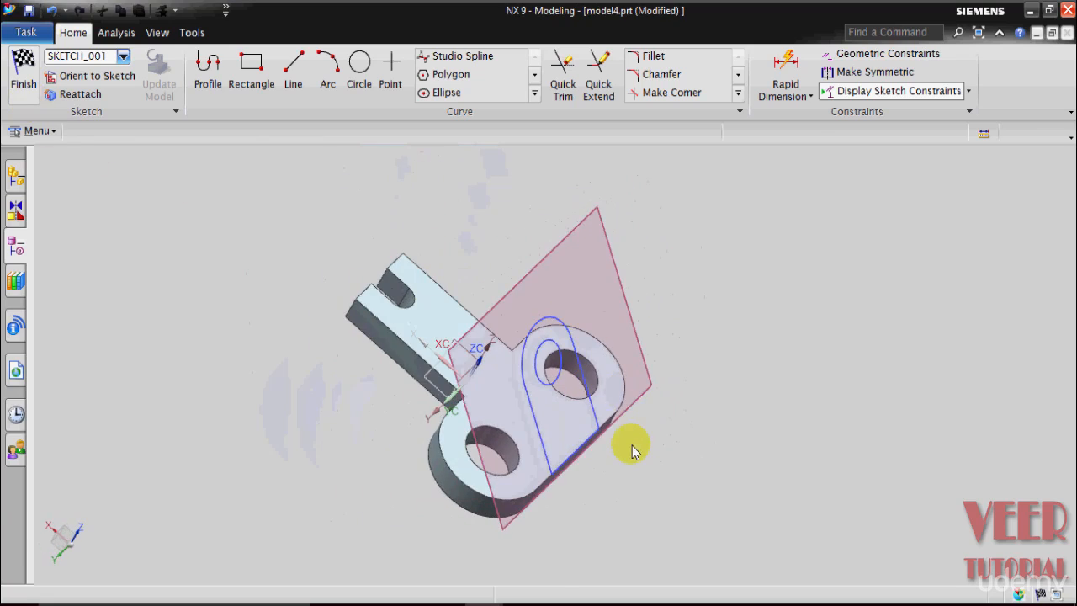
Step: Start extruding the lug sketch with a start distance of 0 and pull the end 32.5 mm toward the base
{"action": "middle_click_drag", "start_coordinate": [716, 462], "coordinate": [776, 452]}
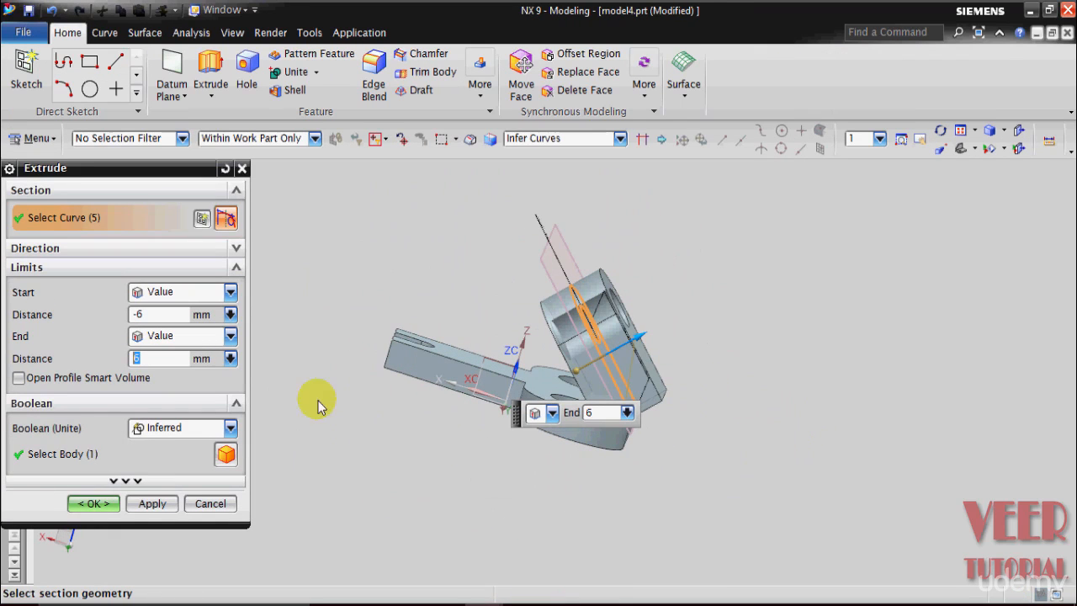
{"action": "left_click", "coordinate": [135, 316]}
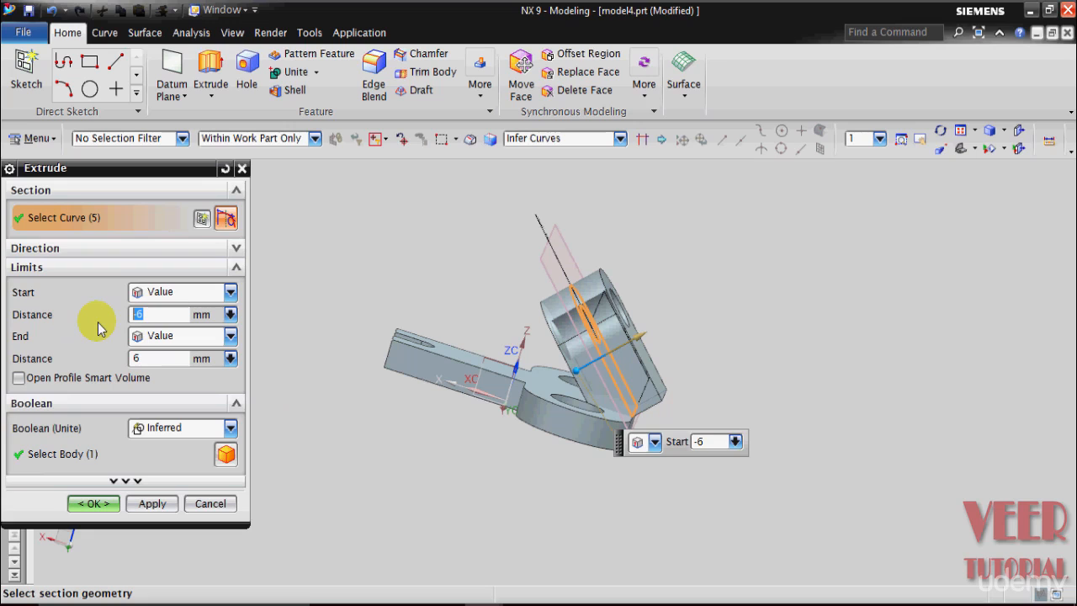
{"action": "key", "text": "Return"}
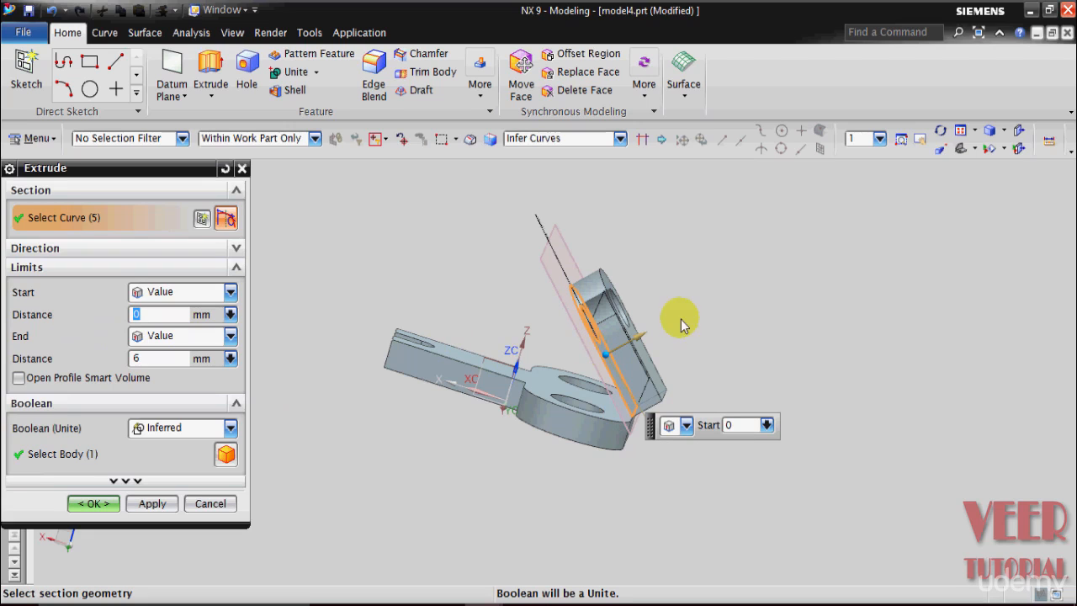
{"action": "scroll", "coordinate": [667, 344], "scroll_direction": "up", "scroll_amount": 2}
{"action": "left_click_drag", "start_coordinate": [632, 341], "coordinate": [322, 498]}
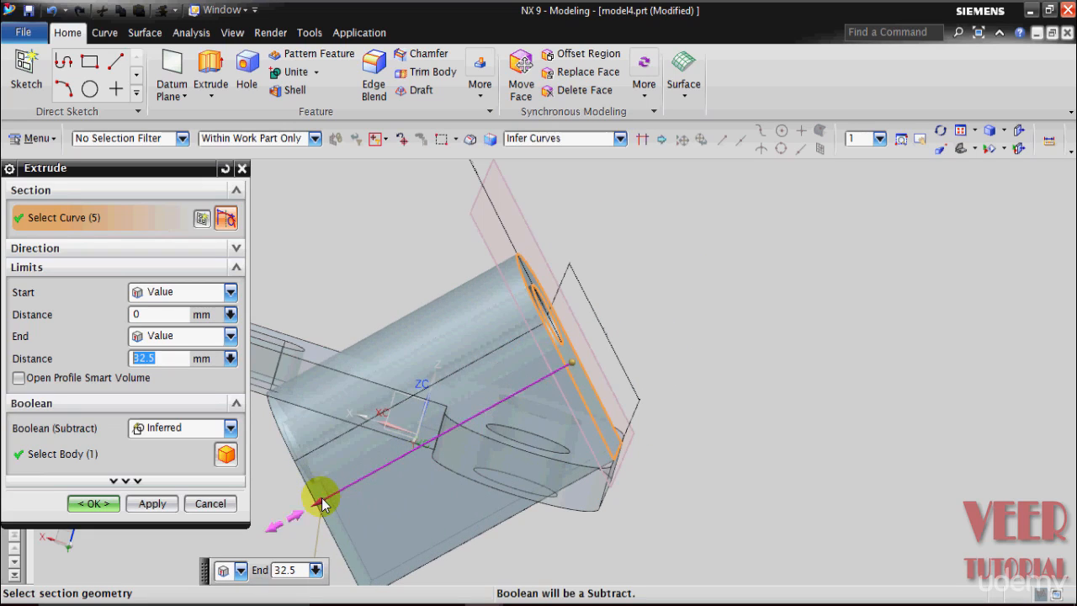
{"action": "scroll", "coordinate": [726, 445], "scroll_direction": "down", "scroll_amount": 2}
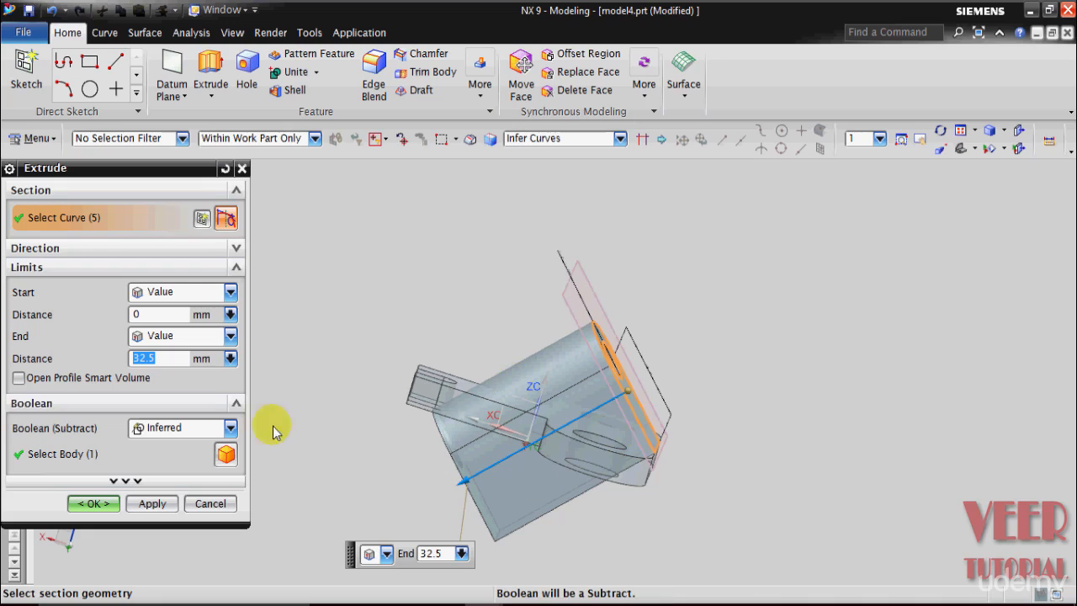
Step: Set the lug extrusion's end limit to Until Next and create the extrusion
{"action": "left_click", "coordinate": [174, 336]}
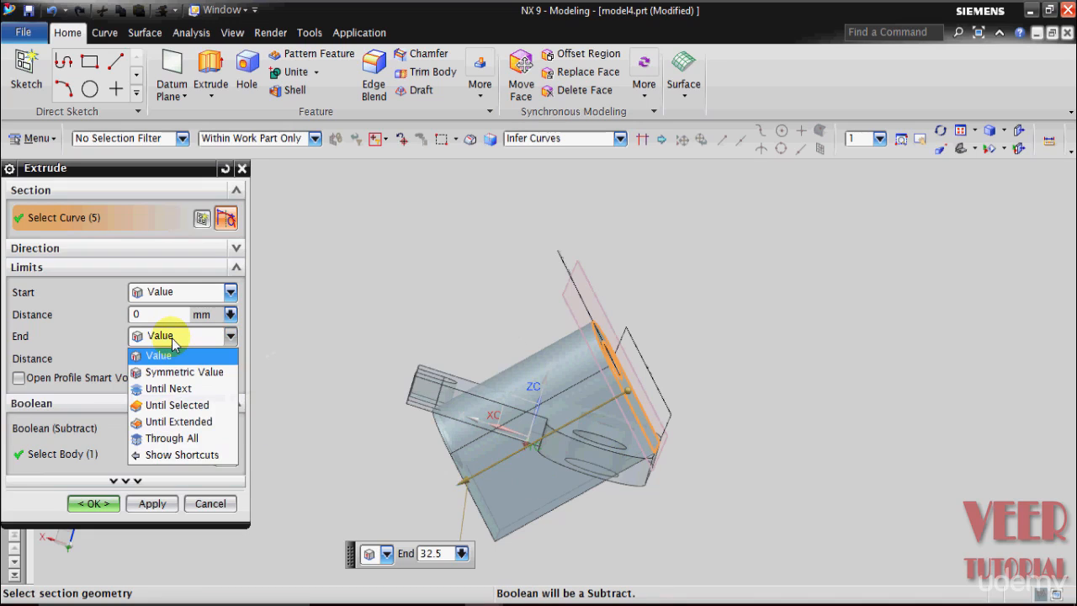
{"action": "left_click", "coordinate": [179, 390]}
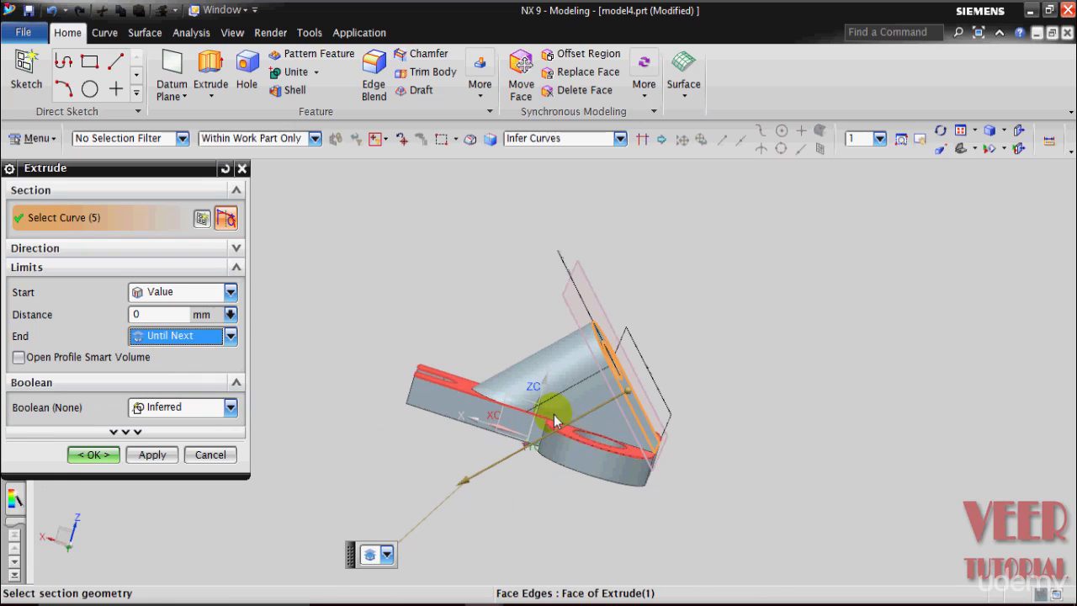
{"action": "scroll", "coordinate": [571, 432], "scroll_direction": "up", "scroll_amount": 5}
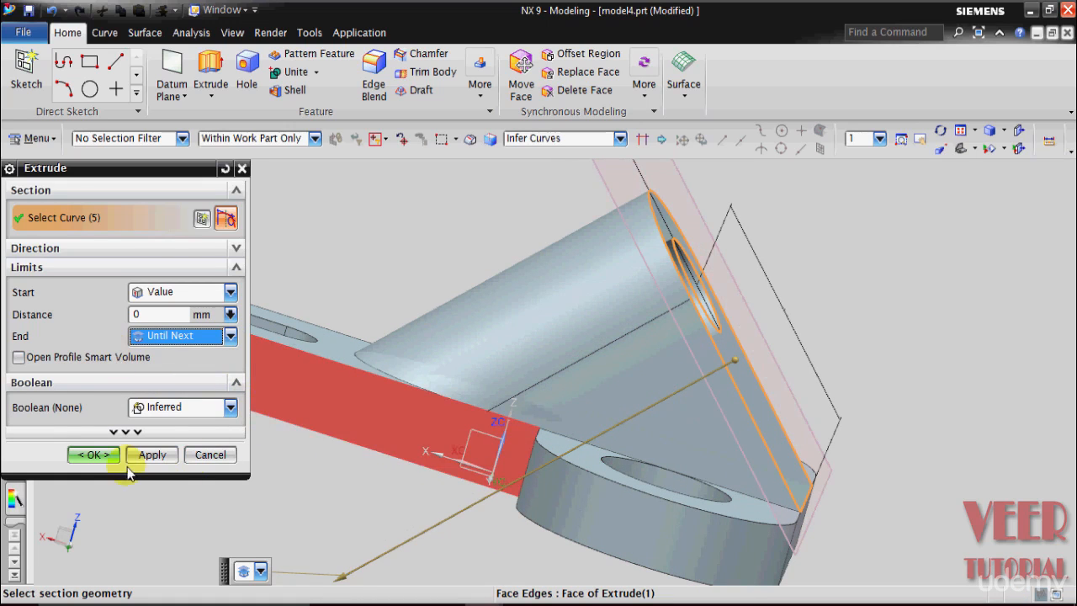
{"action": "left_click", "coordinate": [85, 456]}
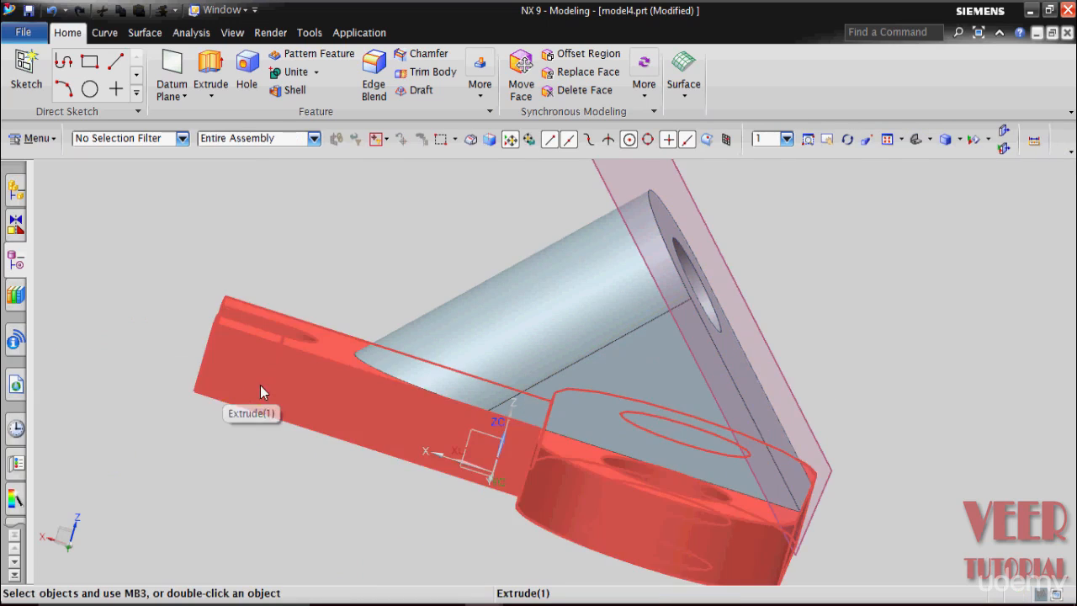
Step: Start a circular edge blend of radius 2 mm on the vertical inner corner edge where the tab meets the rounded base plate
{"action": "scroll", "coordinate": [334, 394], "scroll_direction": "down", "scroll_amount": 2}
{"action": "middle_click_drag", "start_coordinate": [787, 418], "coordinate": [813, 460]}
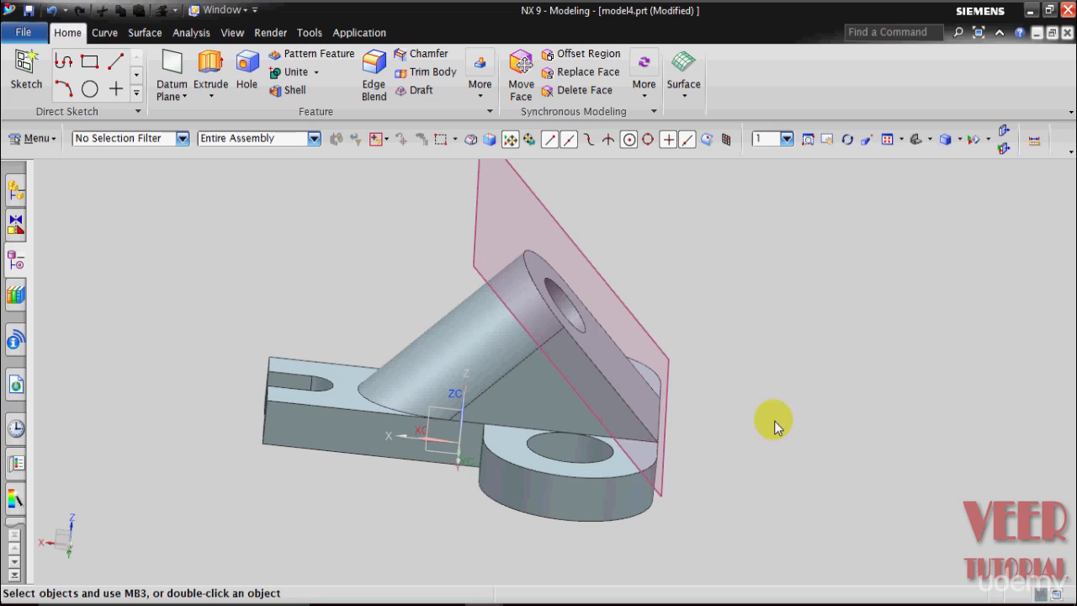
{"action": "middle_click_drag", "start_coordinate": [772, 424], "coordinate": [801, 437]}
{"action": "scroll", "coordinate": [514, 522], "scroll_direction": "down", "scroll_amount": 1}
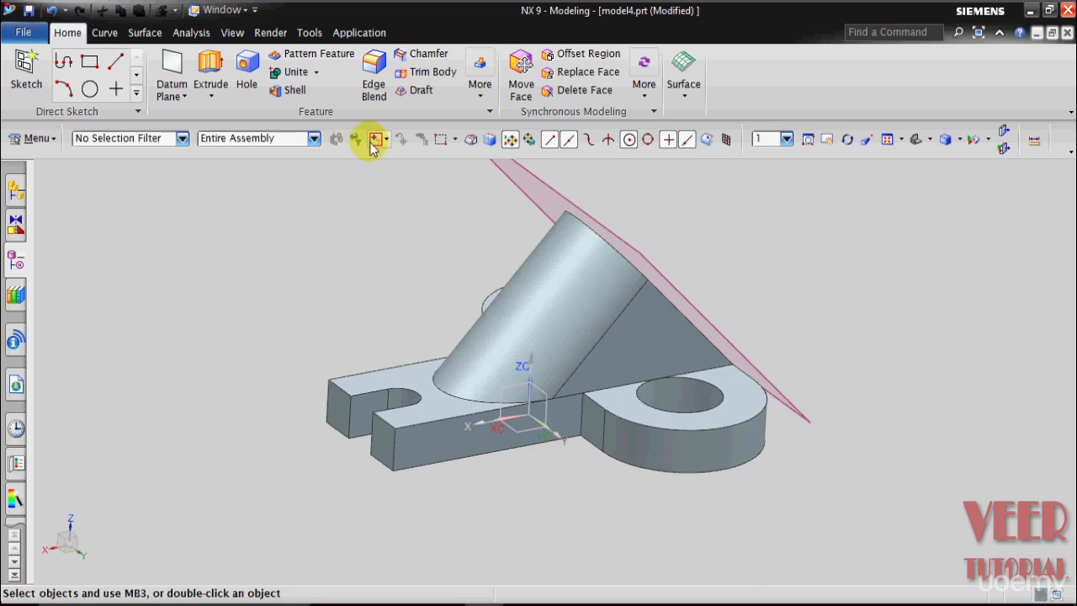
{"action": "left_click", "coordinate": [373, 88]}
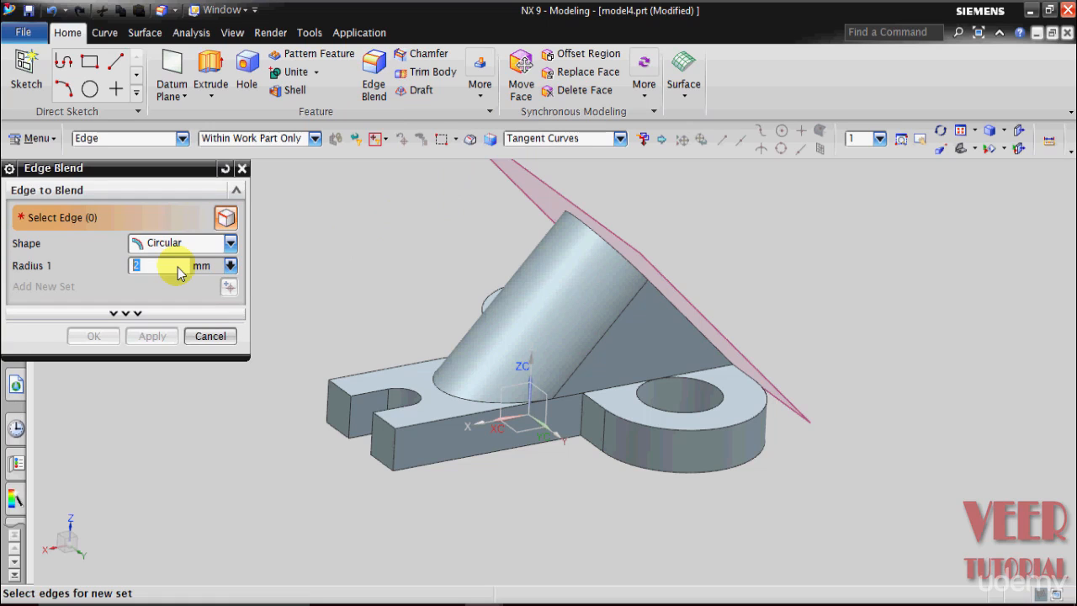
{"action": "scroll", "coordinate": [469, 338], "scroll_direction": "down", "scroll_amount": 3}
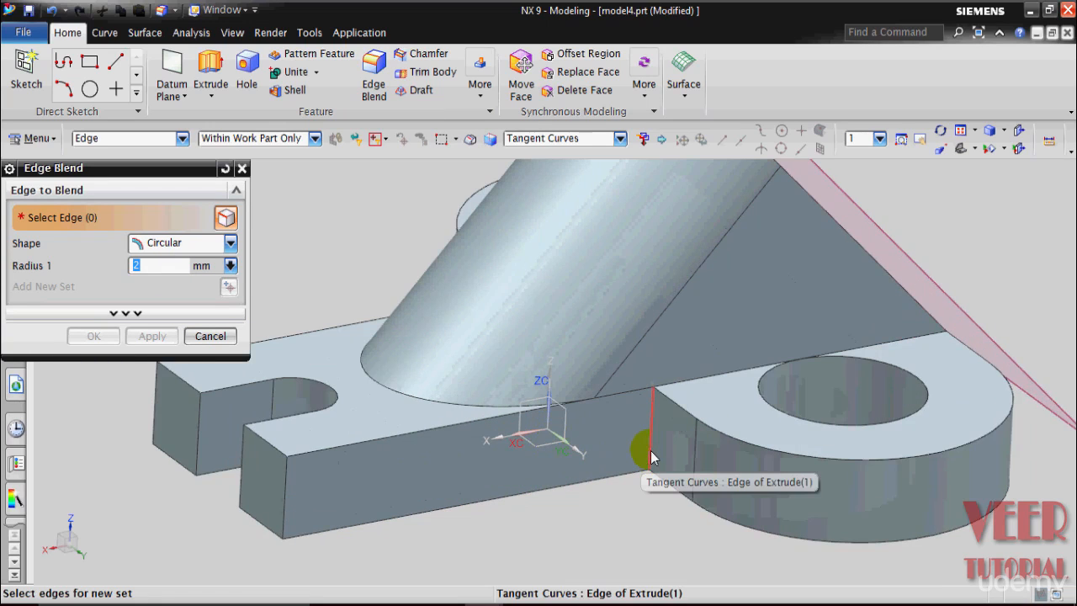
{"action": "left_click", "coordinate": [649, 448]}
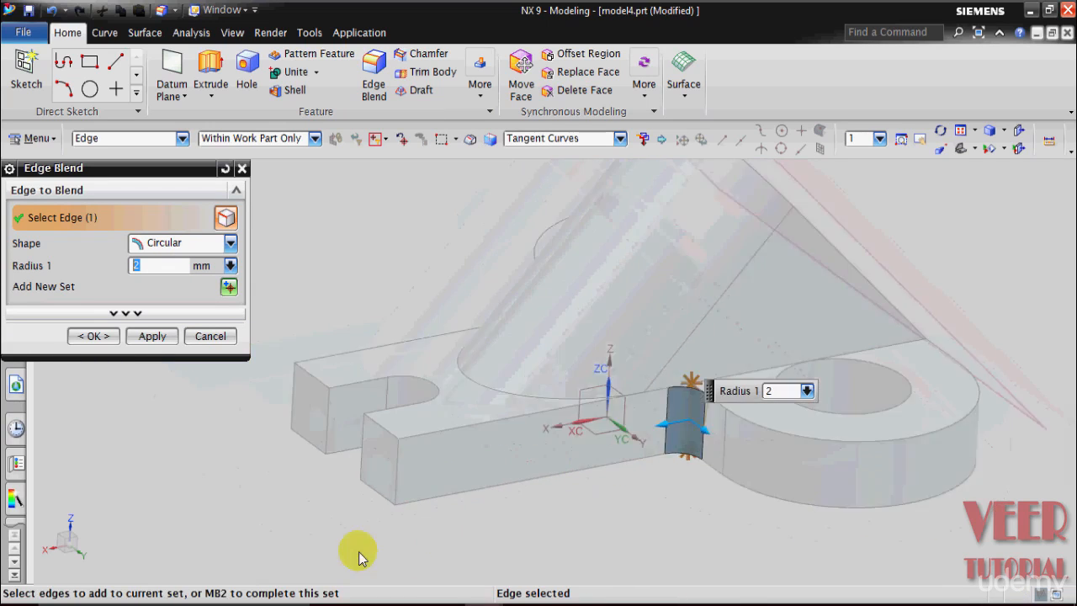
Step: Add the tab's four vertical end edges and the opposite inner corner edge to the 2 mm blend and create it
{"action": "left_click", "coordinate": [407, 456]}
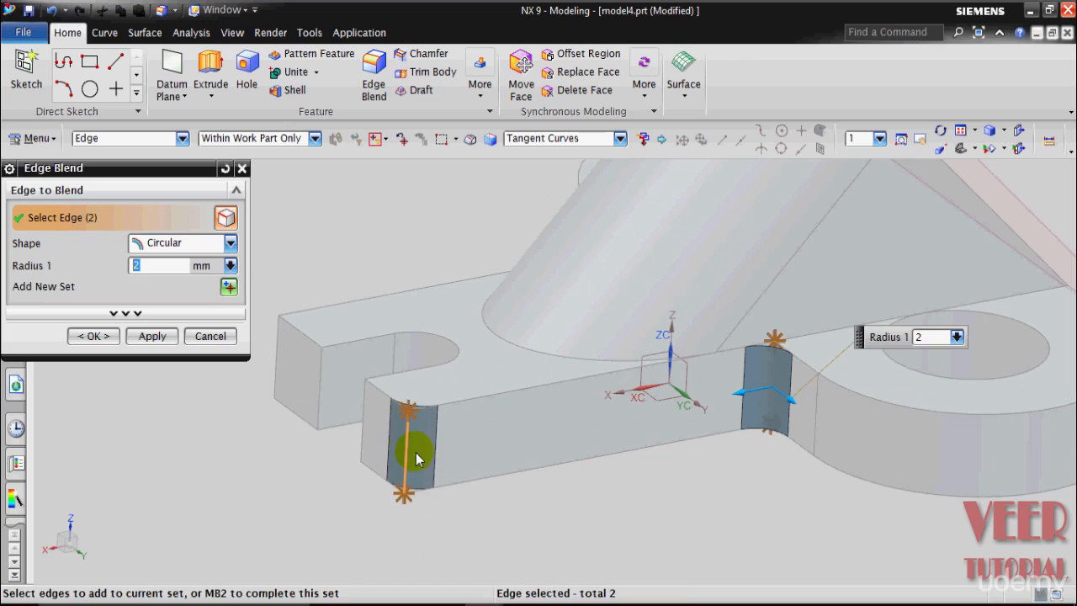
{"action": "left_click", "coordinate": [358, 439]}
{"action": "left_click", "coordinate": [313, 402]}
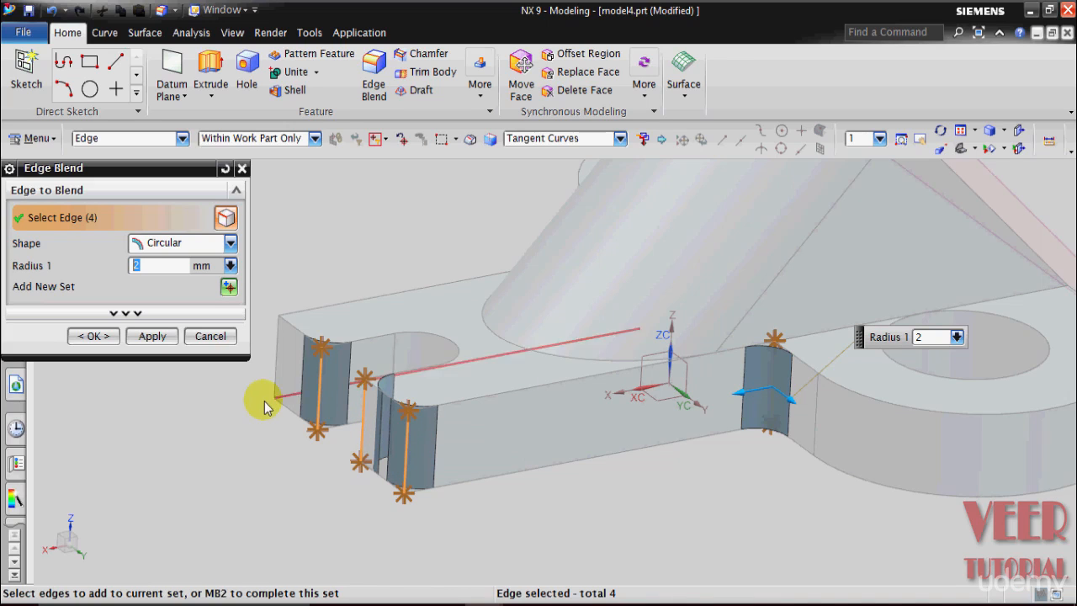
{"action": "left_click", "coordinate": [265, 375]}
{"action": "middle_click_drag", "start_coordinate": [245, 445], "coordinate": [395, 430]}
{"action": "left_click", "coordinate": [441, 409]}
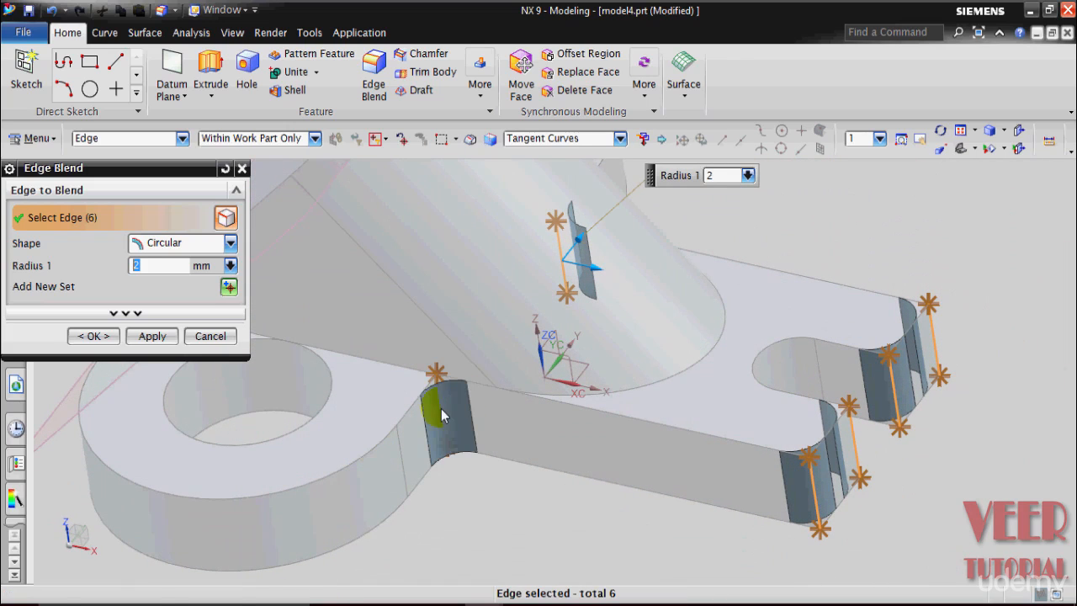
{"action": "left_click", "coordinate": [93, 336]}
Step: Hide the angled datum plane in front of the lug
{"action": "middle_click_drag", "start_coordinate": [515, 521], "coordinate": [688, 531]}
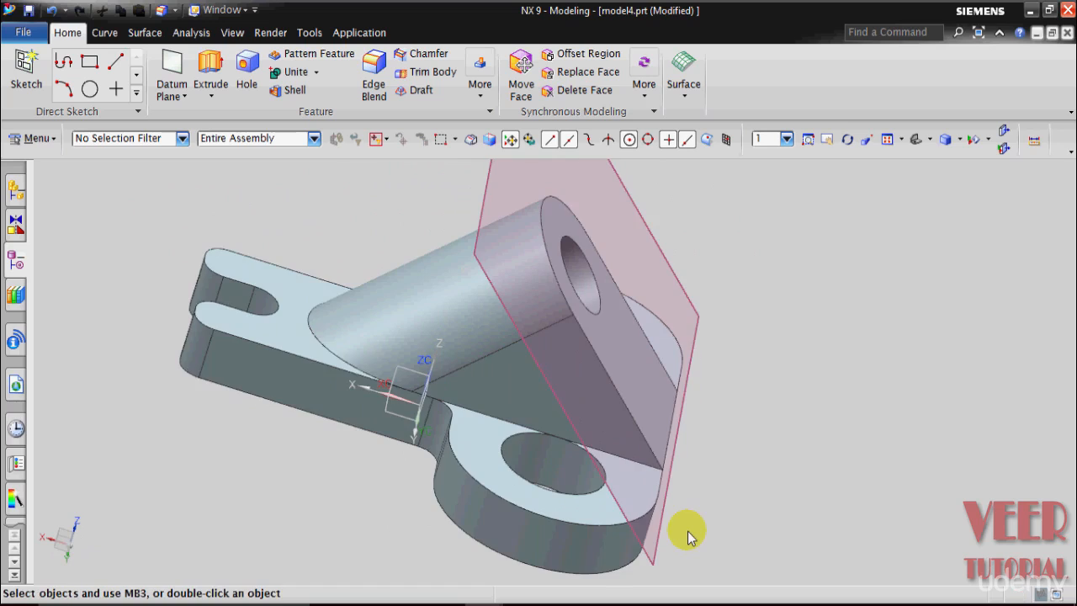
{"action": "scroll", "coordinate": [687, 531], "scroll_direction": "down", "scroll_amount": 2}
{"action": "right_click", "coordinate": [644, 290]}
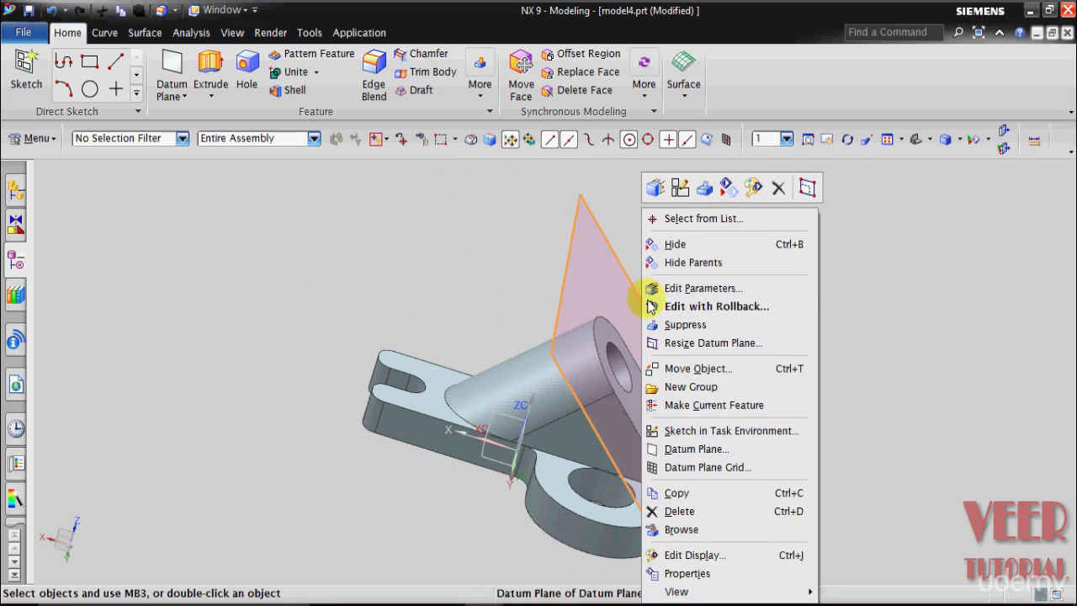
{"action": "left_click", "coordinate": [673, 247]}
{"action": "middle_click_drag", "start_coordinate": [756, 373], "coordinate": [731, 384]}
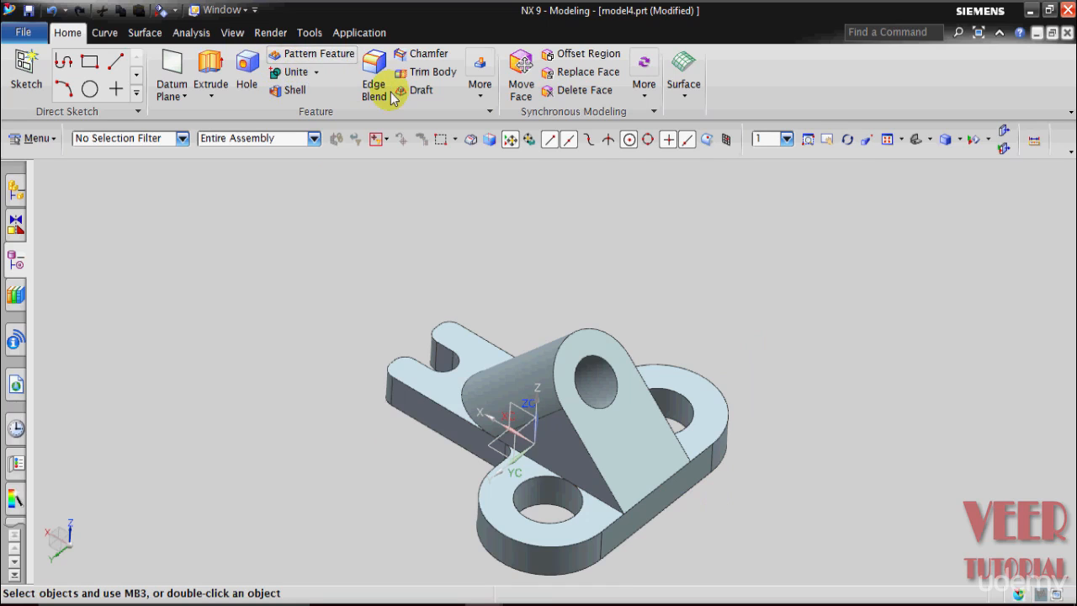
{"action": "key", "text": "Escape"}
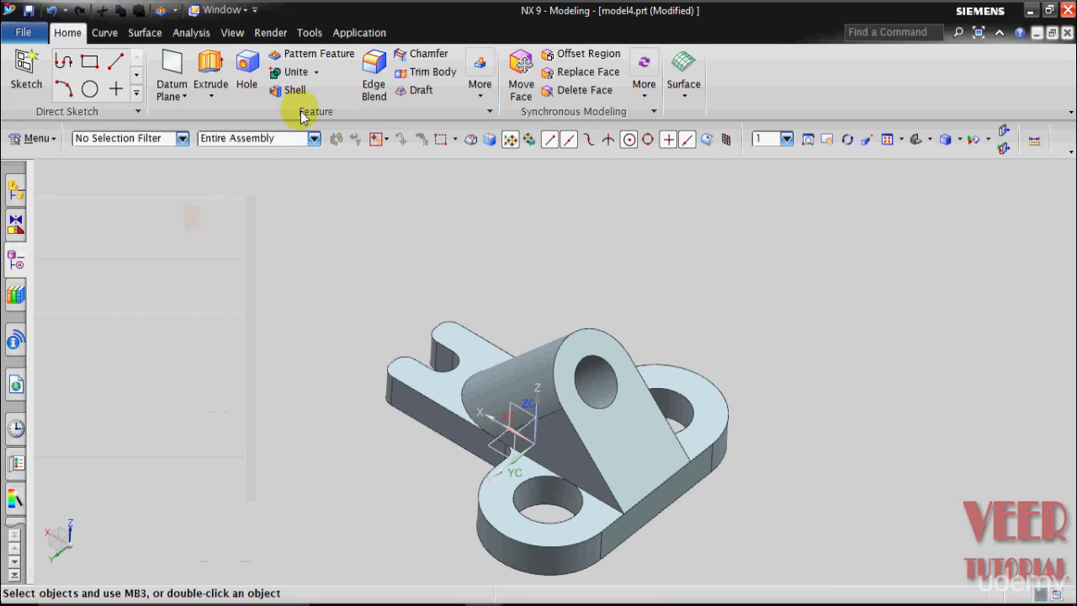
Step: Unite the solid bodies with the base plate as the target and the angled lug as the tool
{"action": "left_click", "coordinate": [290, 72]}
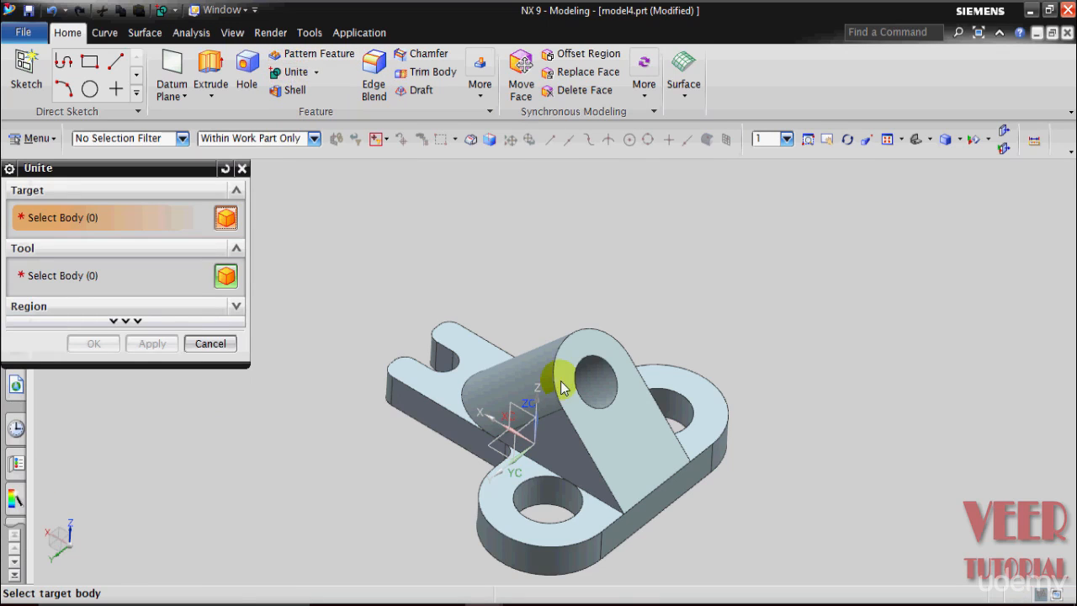
{"action": "left_click", "coordinate": [444, 383]}
{"action": "left_click", "coordinate": [626, 439]}
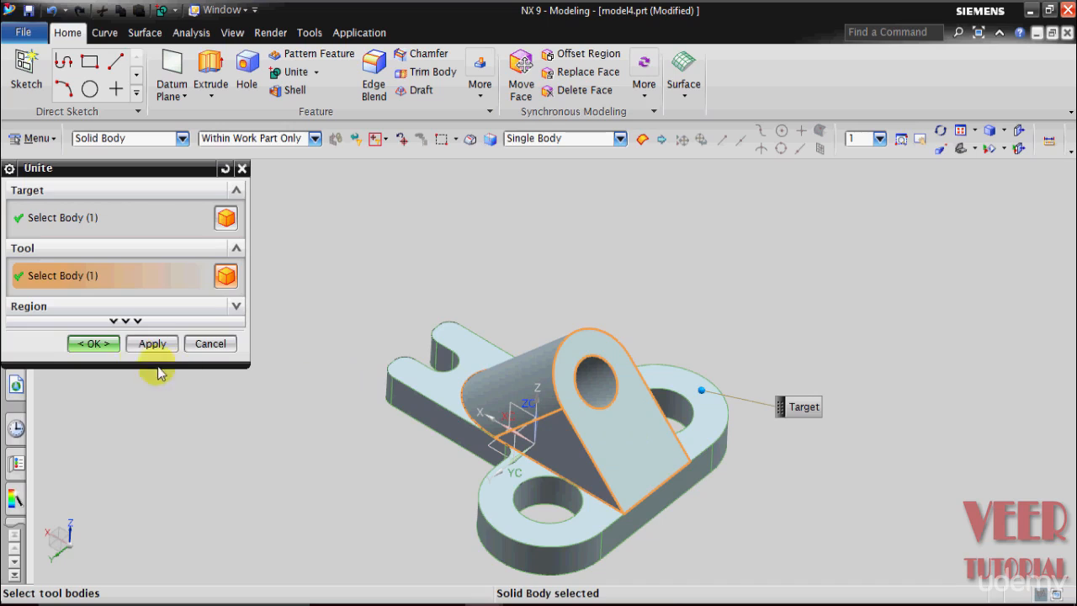
{"action": "left_click", "coordinate": [93, 343]}
Step: Start another Unite to check whether the base plate and lug are selectable as one solid body
{"action": "middle_click_drag", "start_coordinate": [384, 426], "coordinate": [485, 458]}
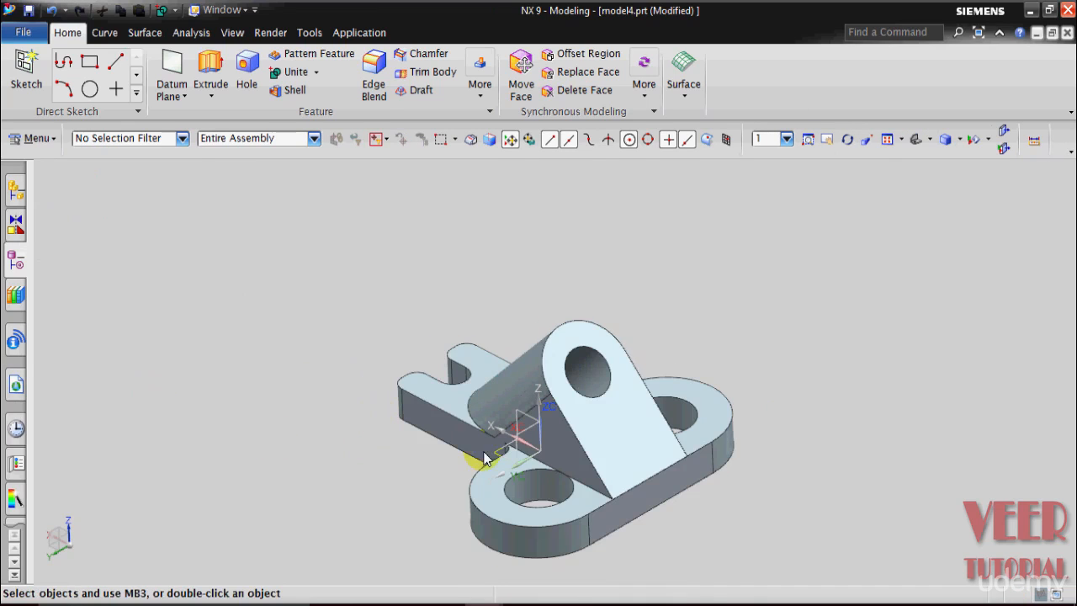
{"action": "left_click", "coordinate": [290, 73]}
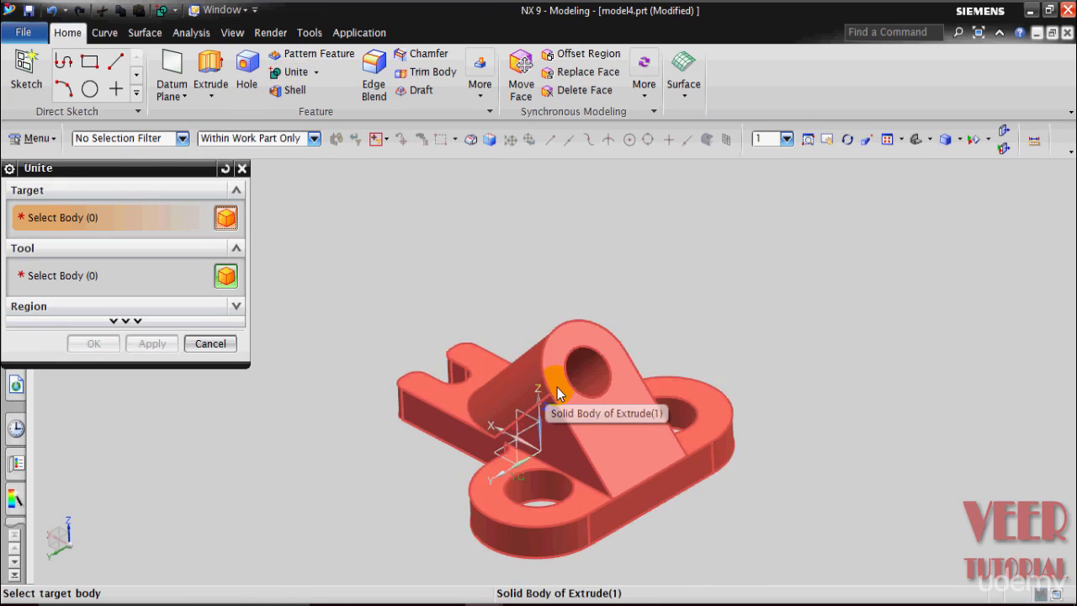